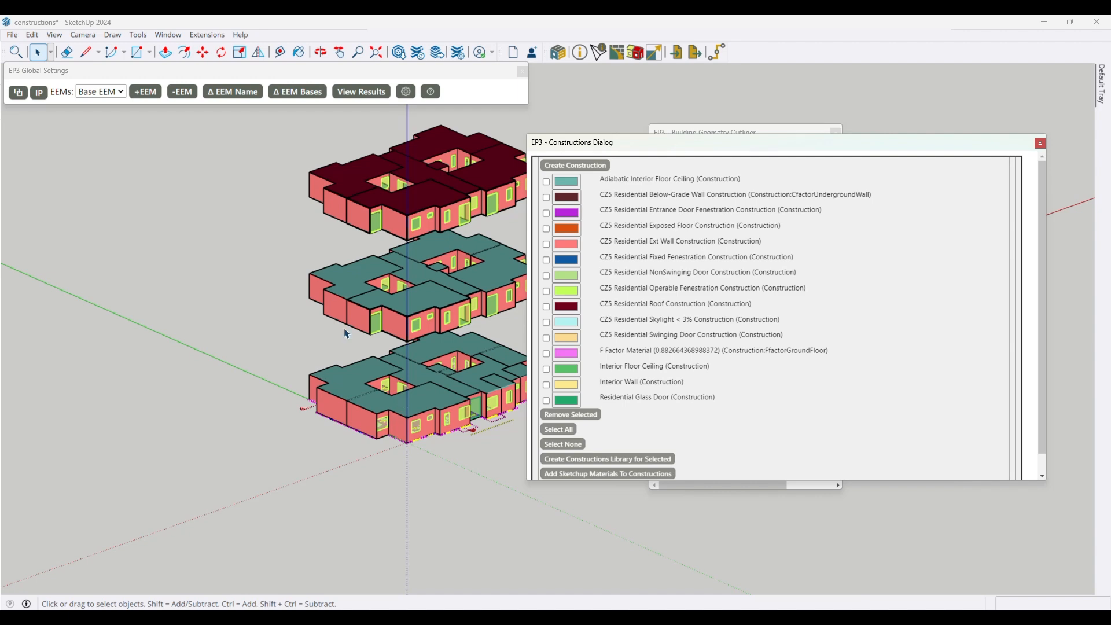
Step: Inspect the three-storey building model from above and below to view the construction colours on its roofs, walls and floors
left_click(351, 399)
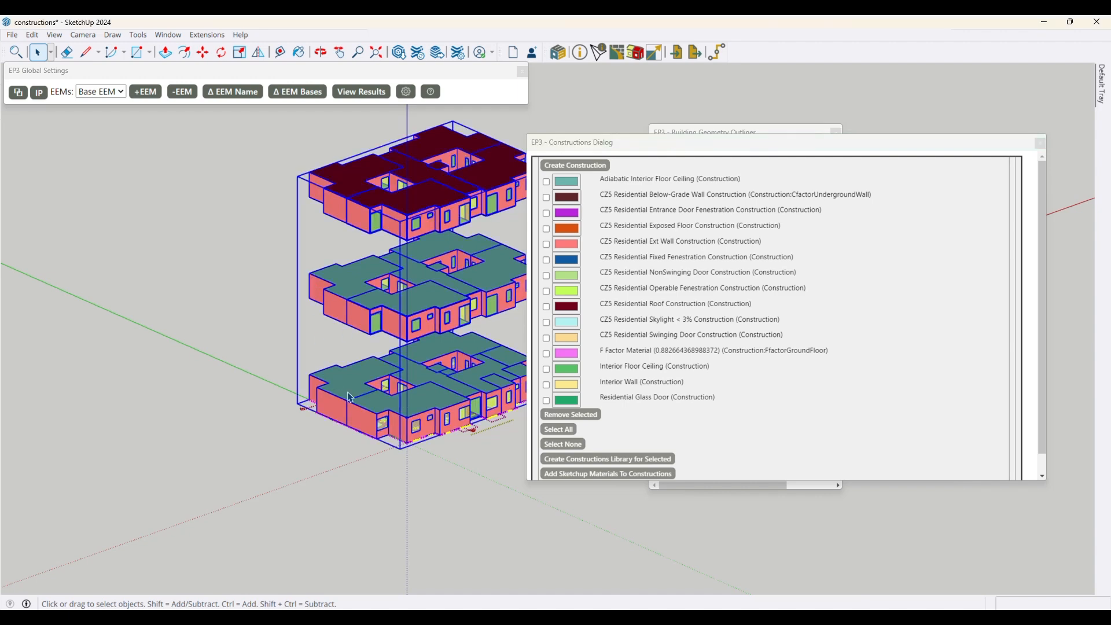
key("o")
left_click_drag(361, 399, 453, 194)
key("space")
left_click(282, 306)
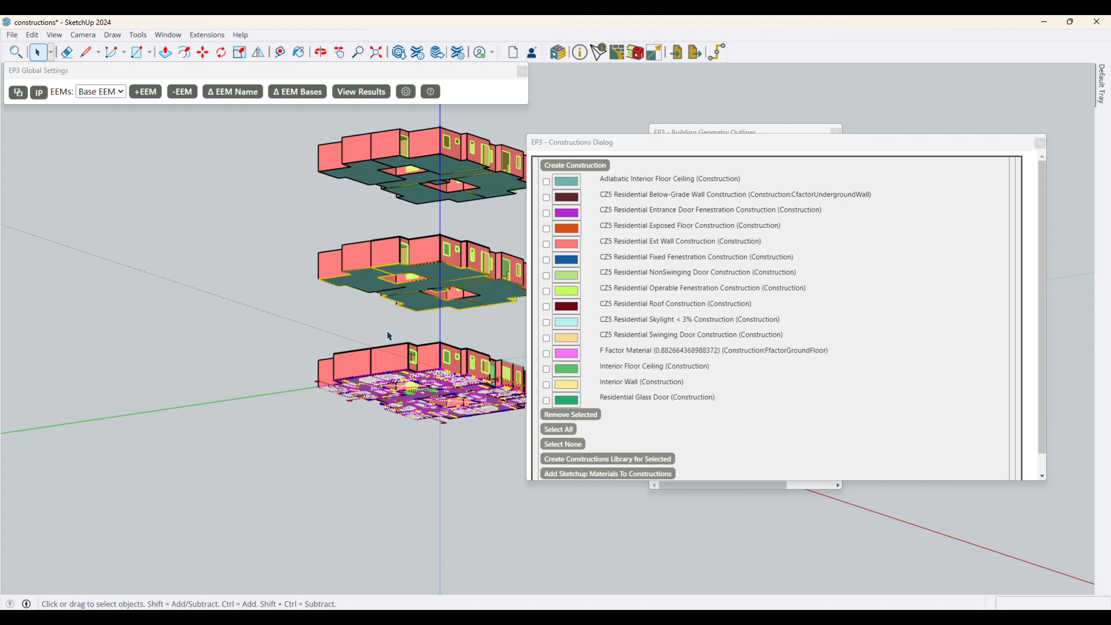
key("o")
left_click_drag(317, 340, 358, 428)
key("space")
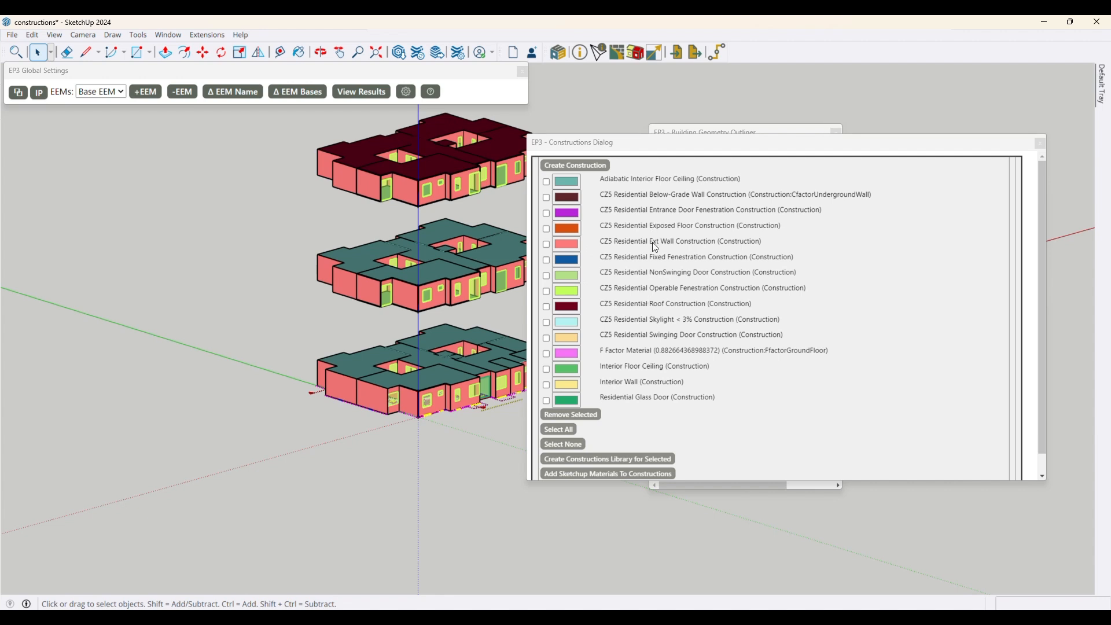
Step: Open the CZ5 Residential Roof Construction and examine its material layers, including the details of its insulation material
left_click(643, 301)
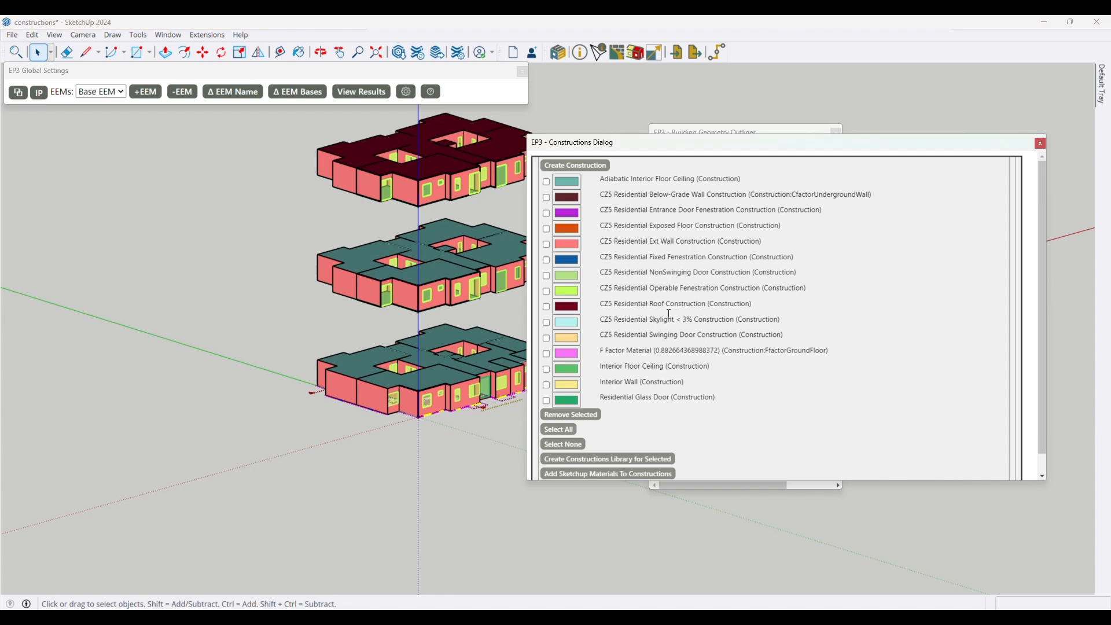
left_click(669, 311)
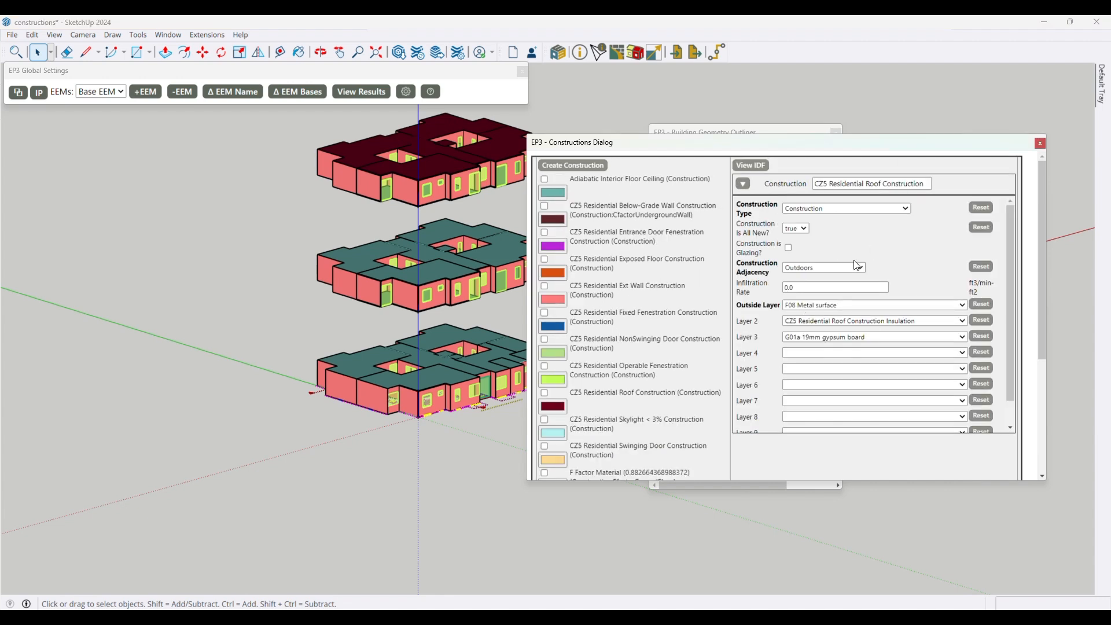
left_click_drag(739, 306, 765, 385)
left_click(767, 295)
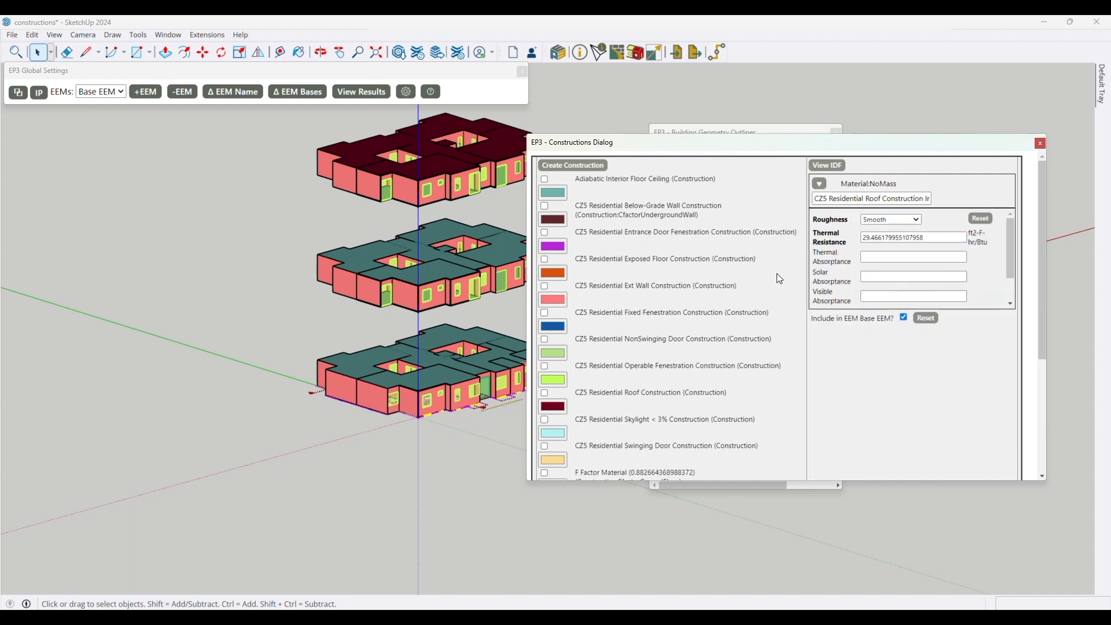
scroll(636, 347, "down", 3)
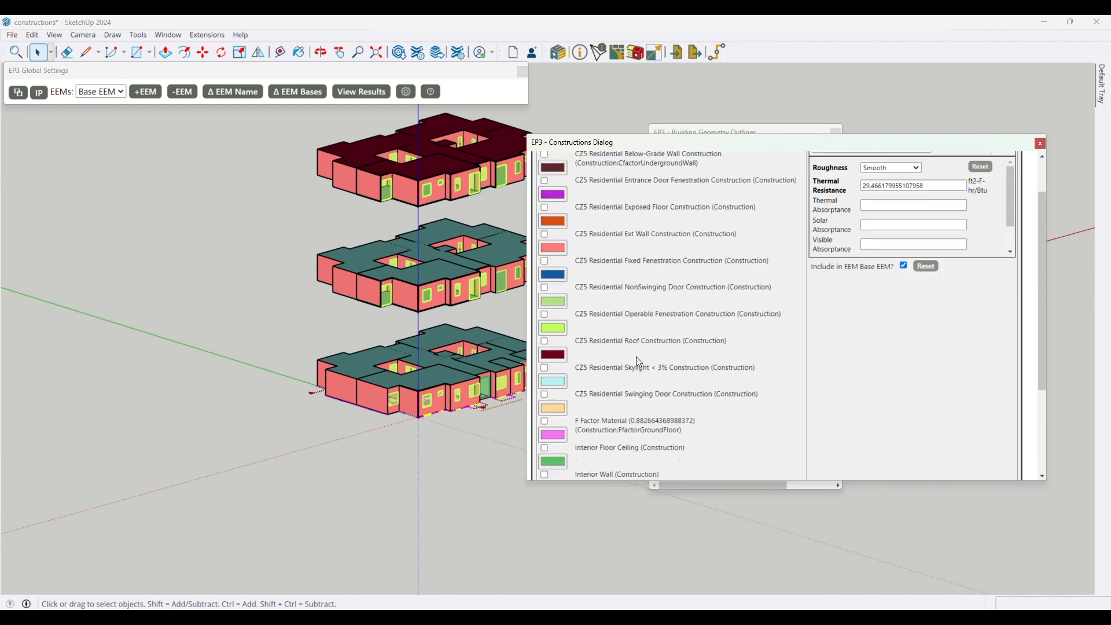
left_click(624, 206)
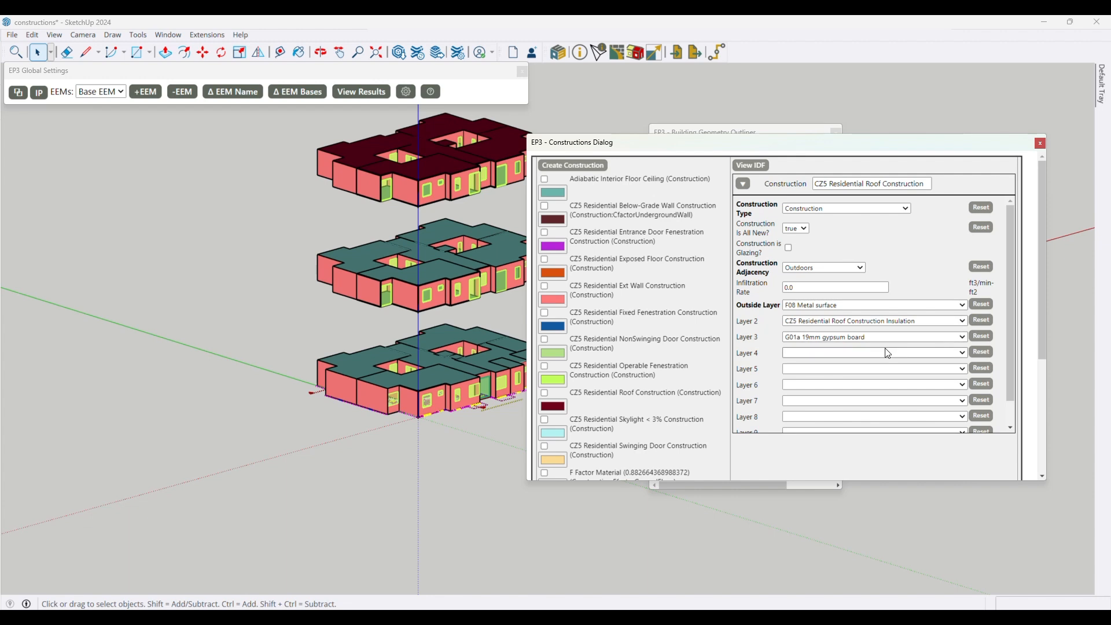
scroll(888, 351, "down", 2)
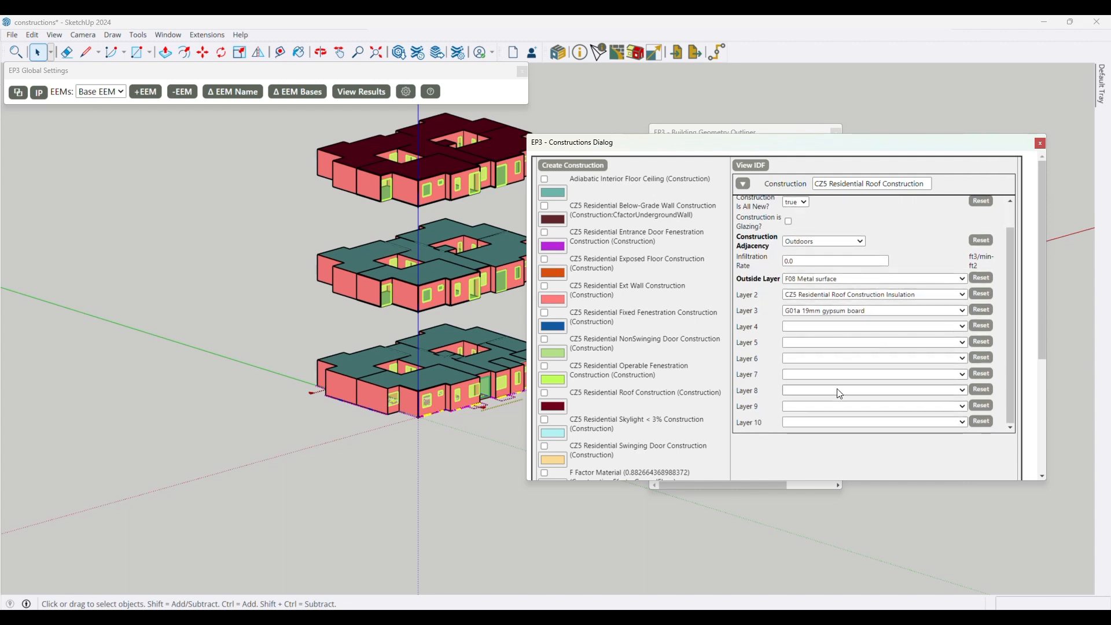
scroll(867, 380, "up", 2)
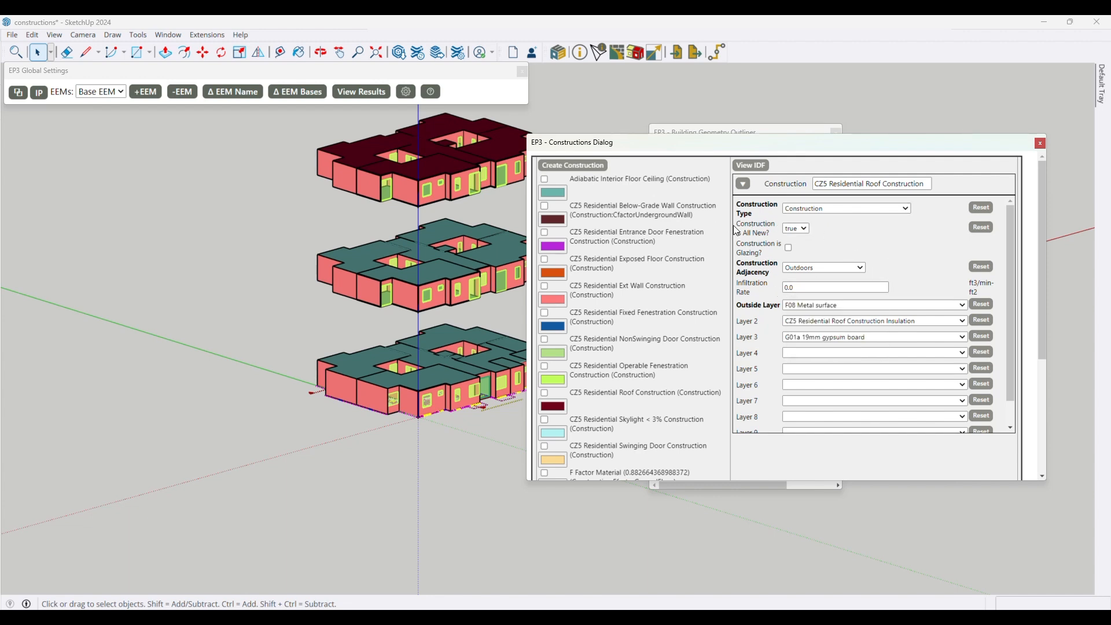
Step: Review the roof construction's Construction Is All New and Construction Adjacency settings
left_click_drag(735, 221, 778, 236)
left_click(802, 254)
left_click_drag(738, 266, 773, 277)
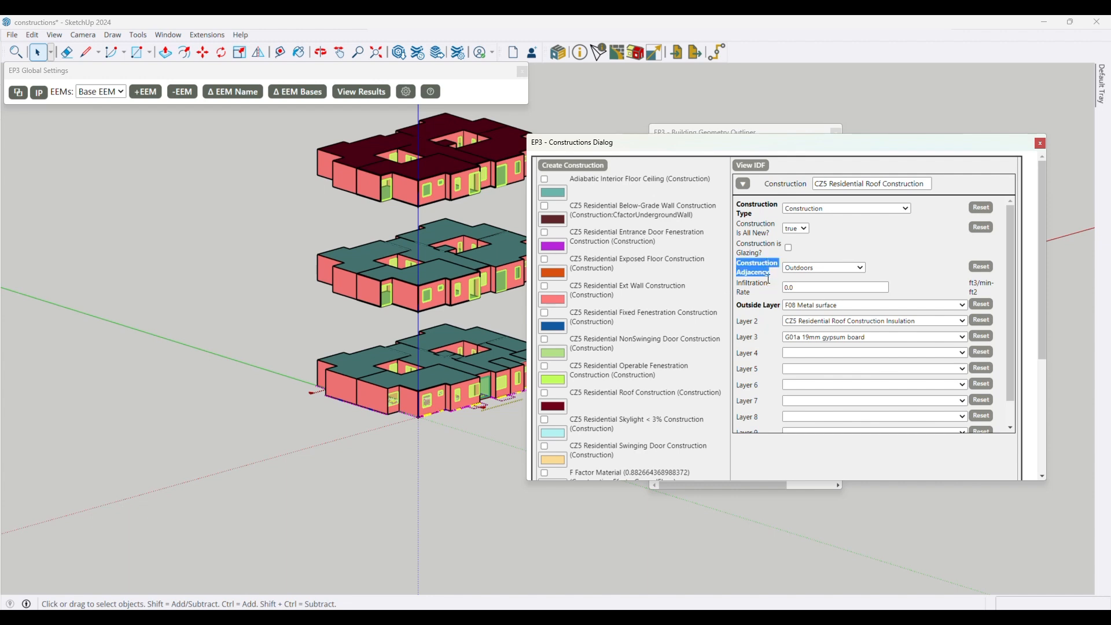
left_click(769, 278)
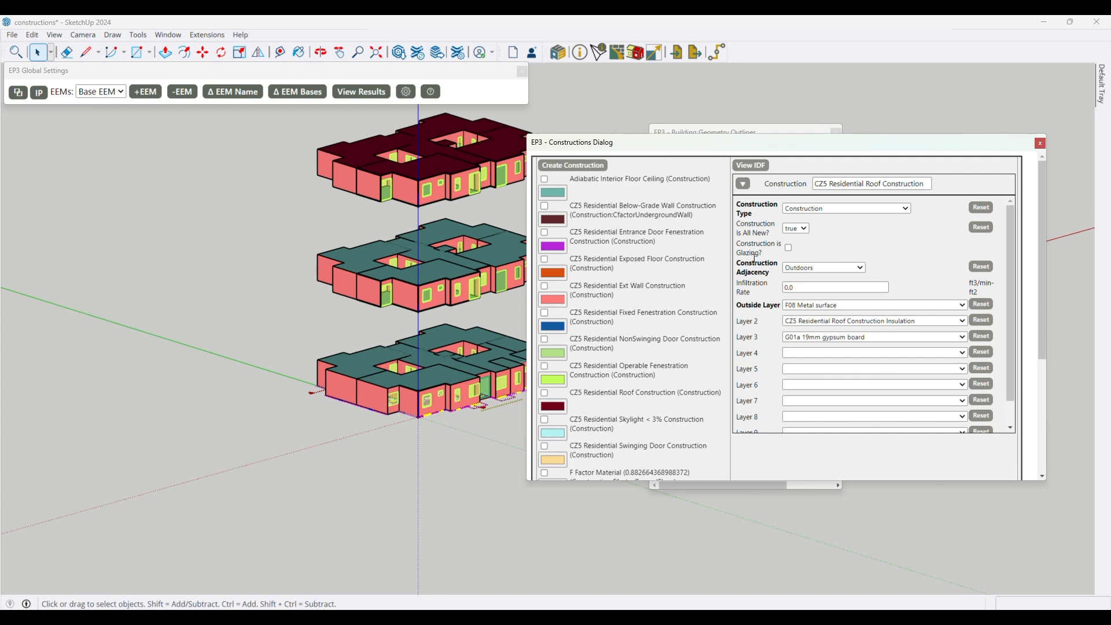
Step: Enter the building group and its lowest floor for editing, and select an exterior wall
left_click(360, 406)
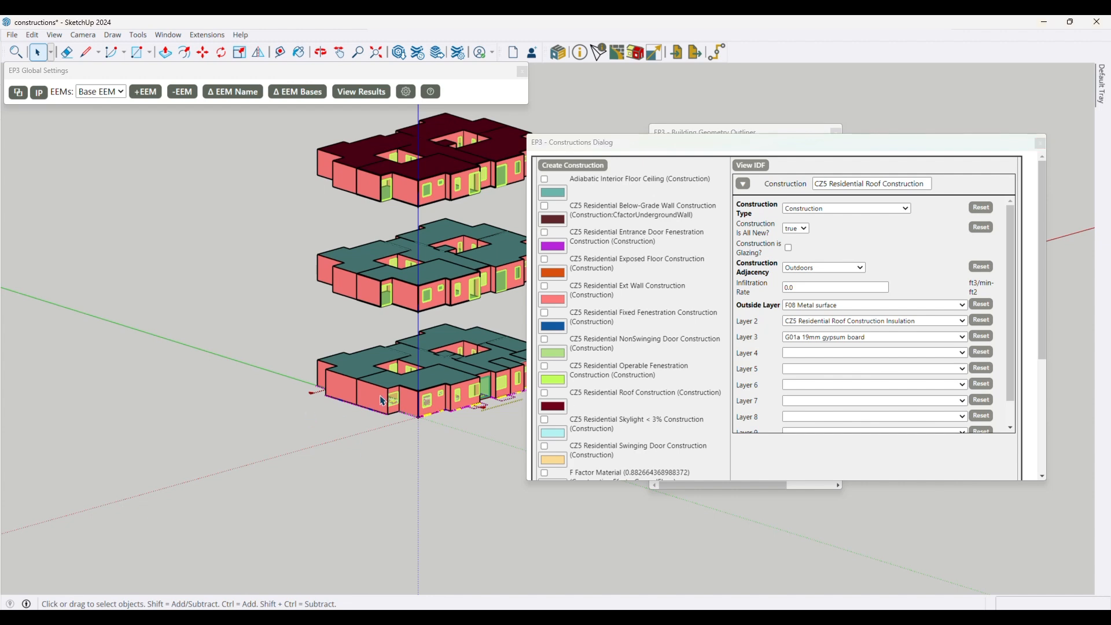
double_click(377, 405)
left_click(373, 405)
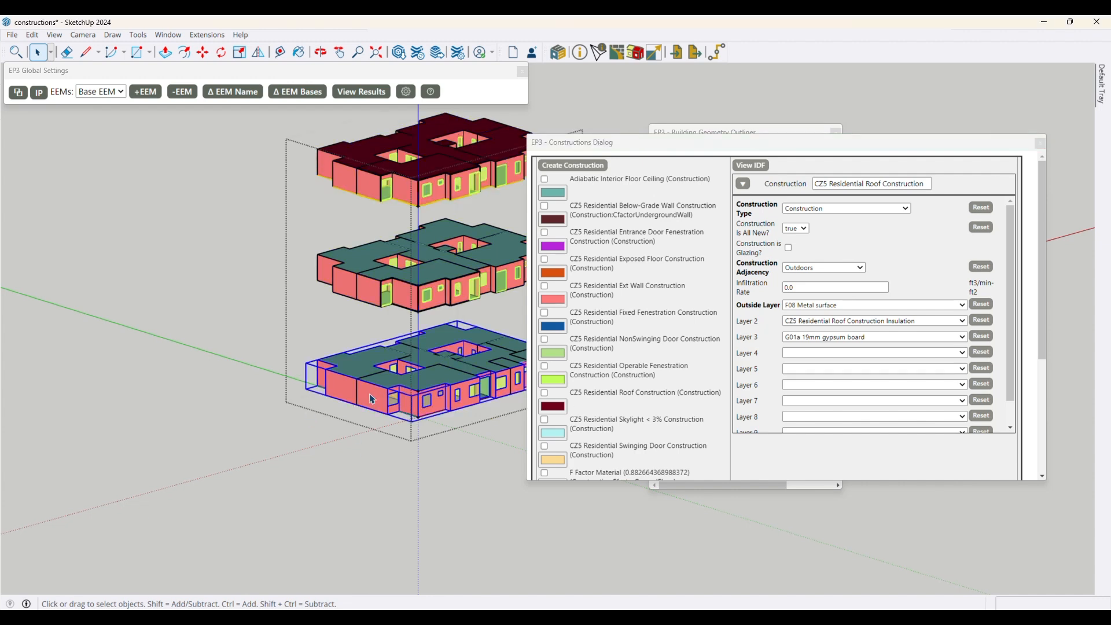
double_click(371, 404)
left_click(369, 403)
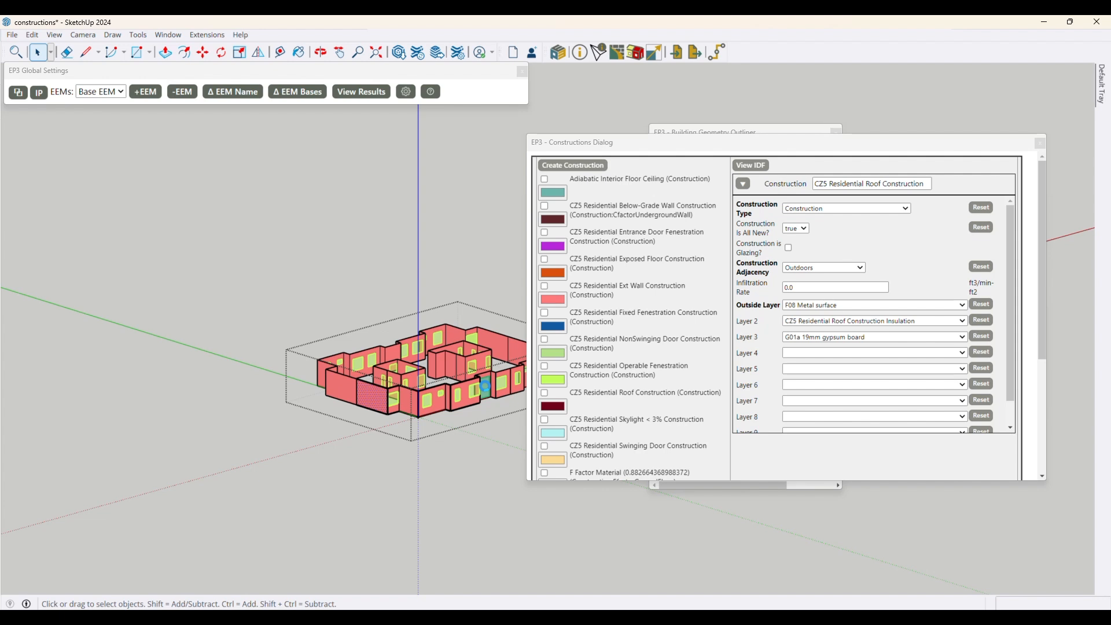
Step: Read the explanation of the roof construction's Infiltration Rate setting
mouse_move(854, 287)
mouse_move(802, 287)
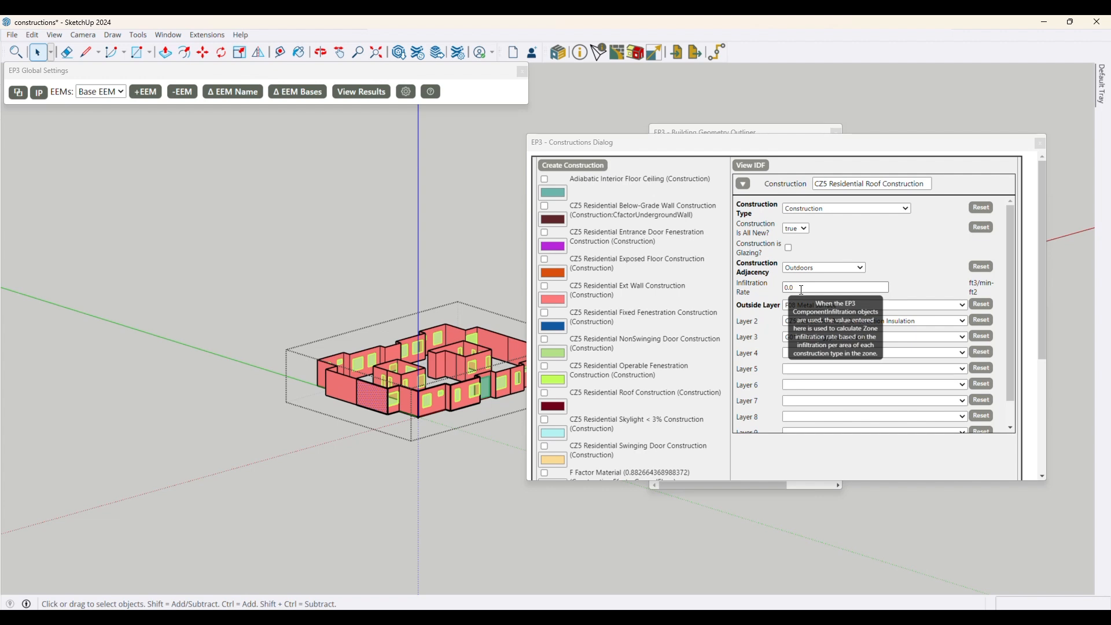
left_click(920, 262)
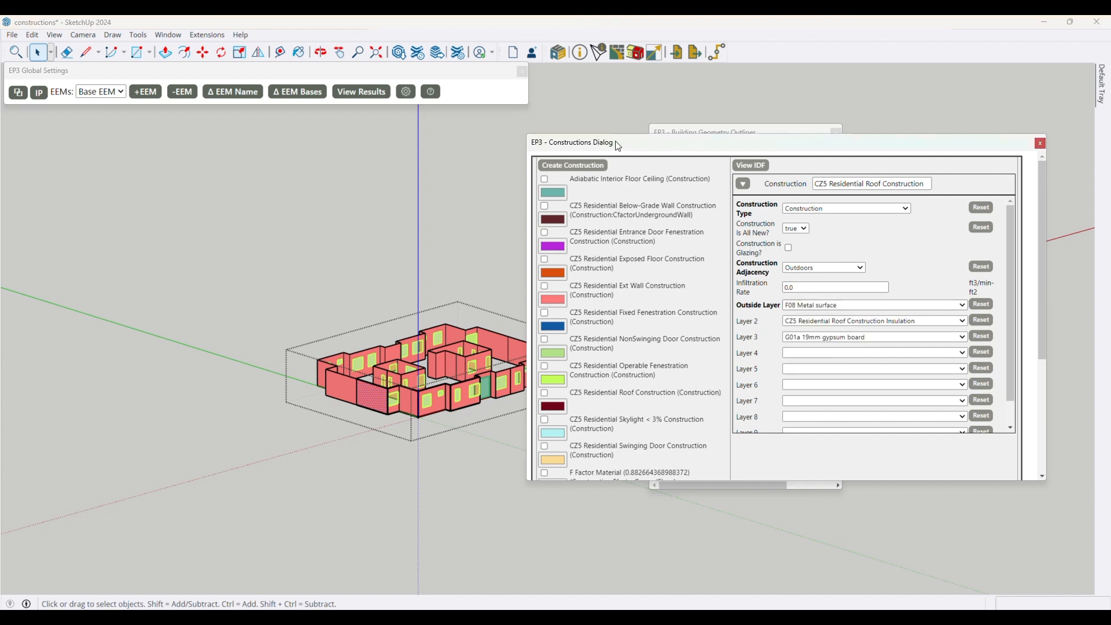
Step: Move the Constructions dialog aside and place the Schedules, Internal Loads dialog next to it
left_click_drag(612, 142, 588, 113)
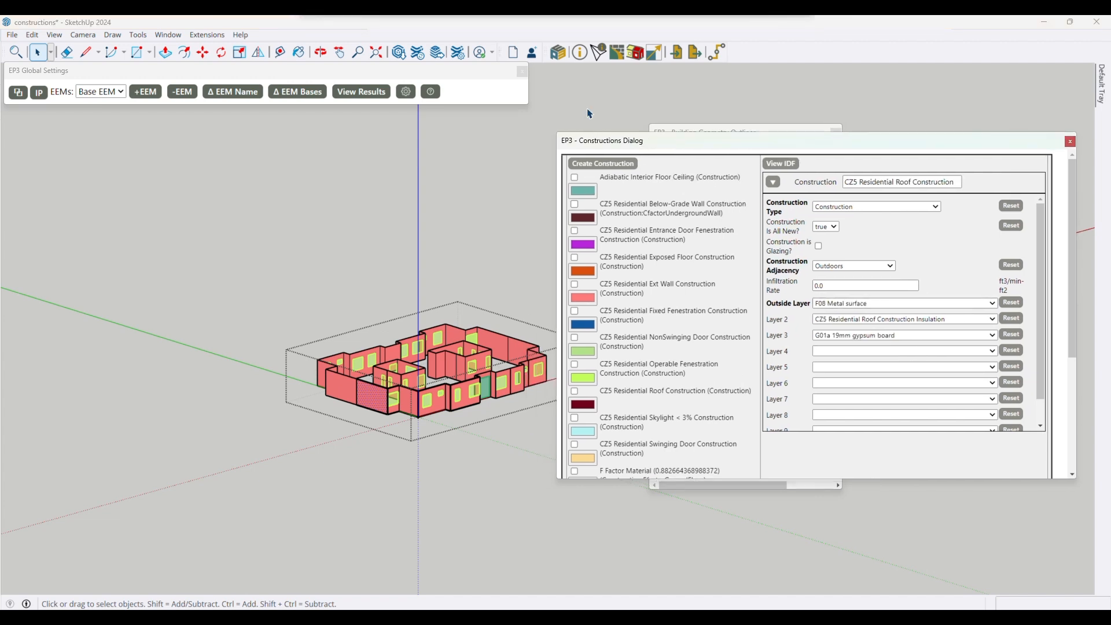
left_click(582, 58)
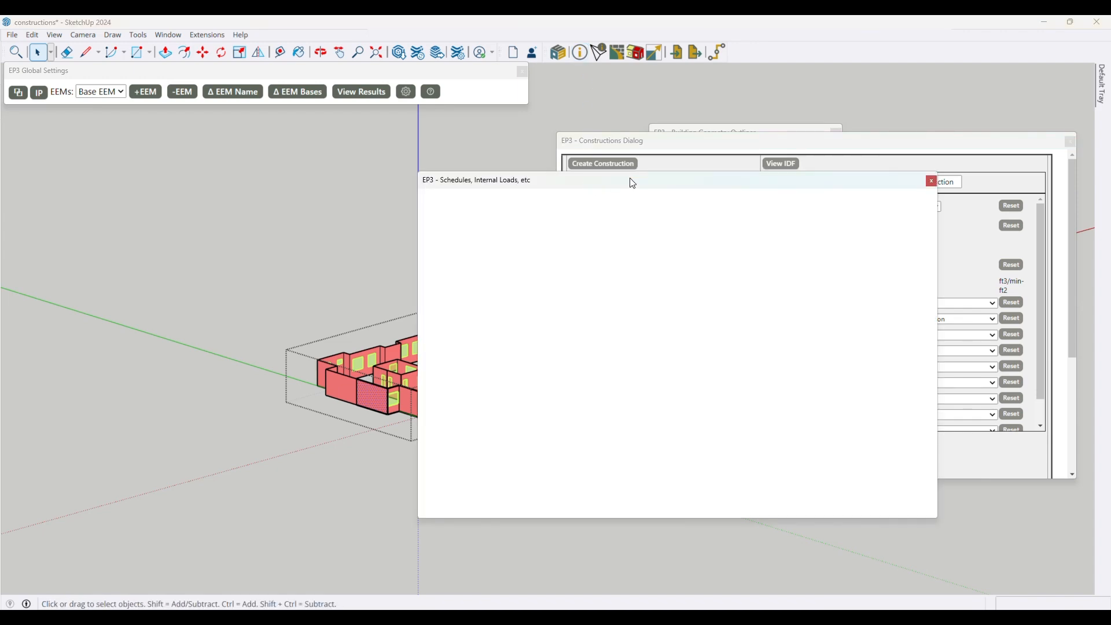
left_click_drag(631, 184, 247, 149)
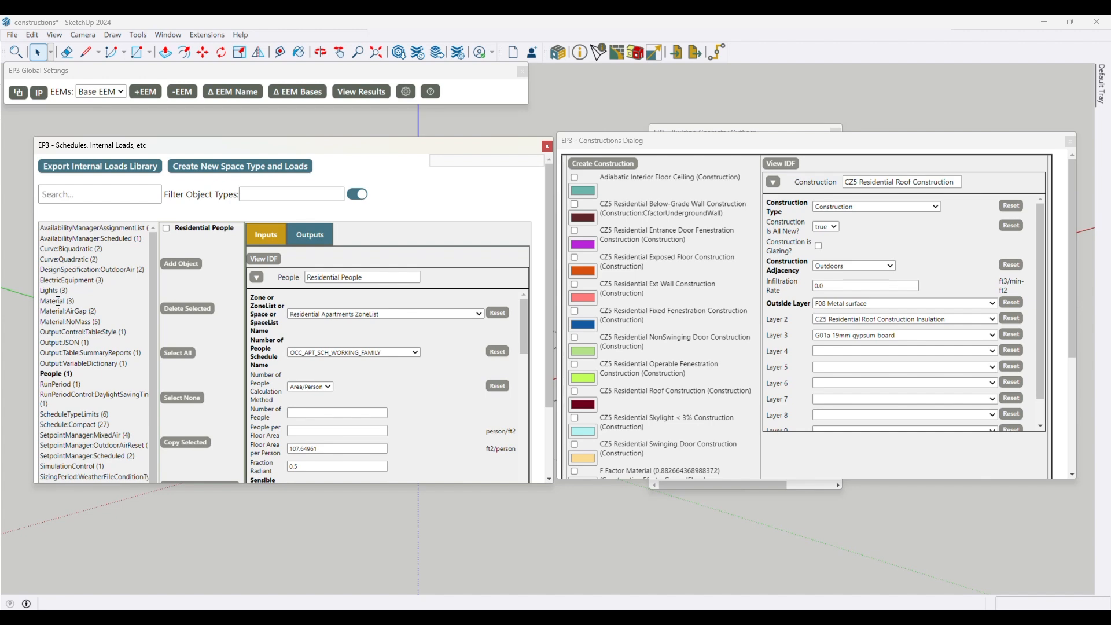
Step: List all object types in the Schedules, Internal Loads dialog and filter them by "material"
left_click(357, 194)
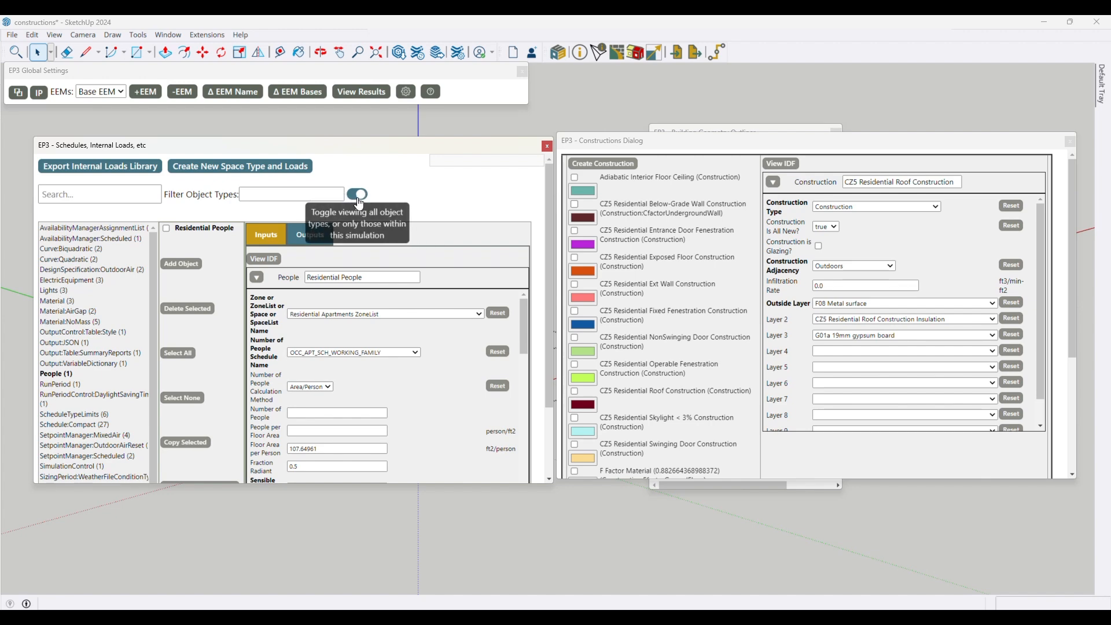
left_click_drag(252, 248, 280, 201)
left_click(283, 201)
type("m")
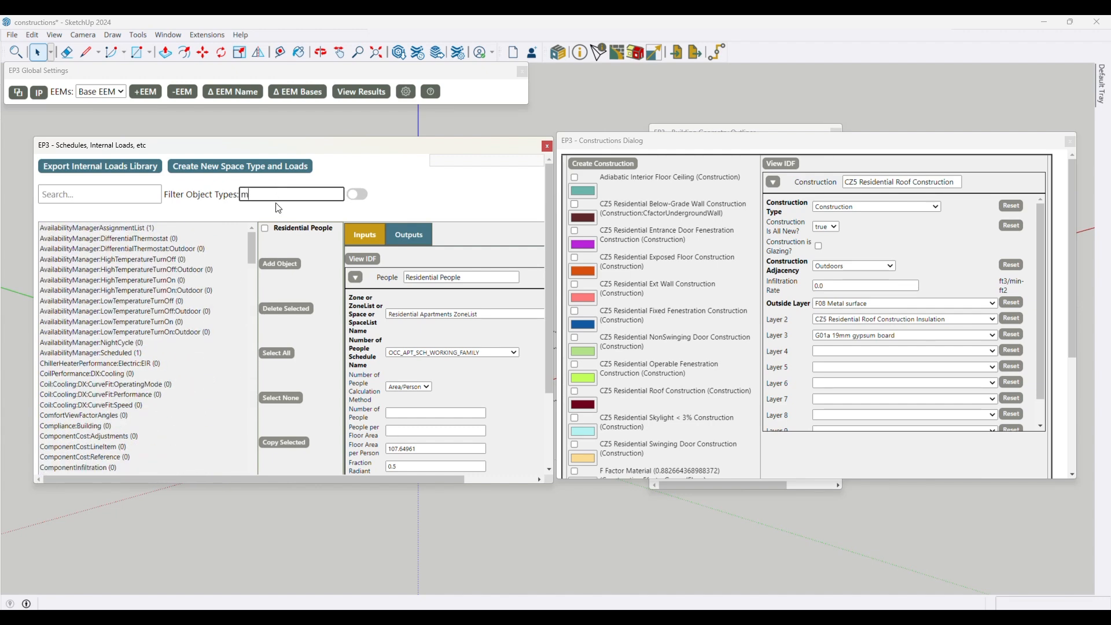
type("aterial")
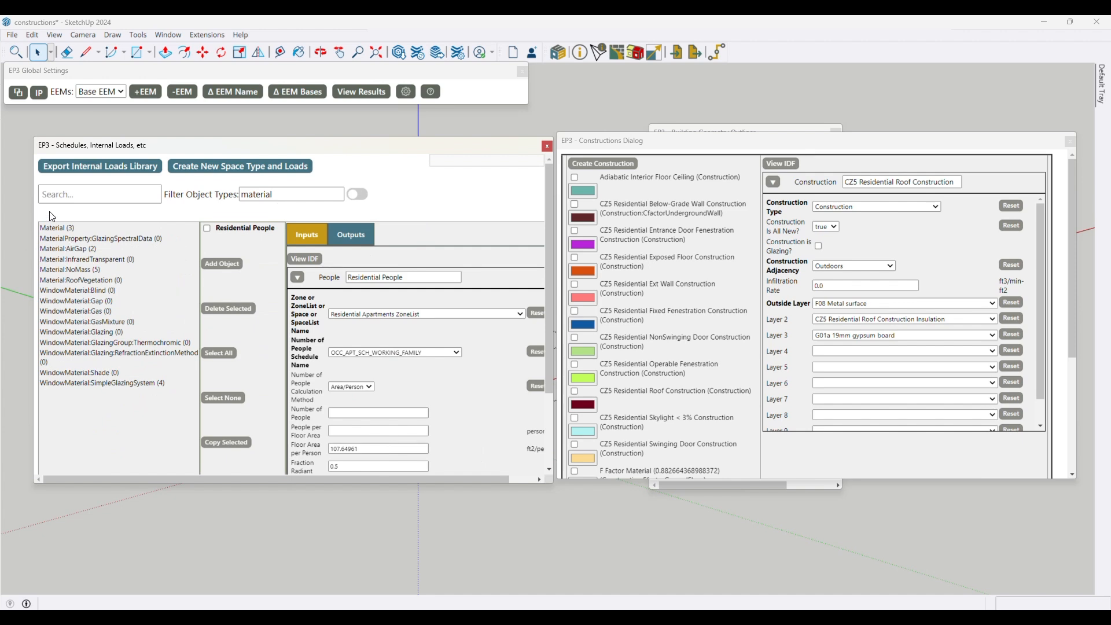
Step: Review the Material, AirGap, NoMass and SimpleGlazingSystem objects with only this simulation's types listed, and return to listing all types
left_click(358, 194)
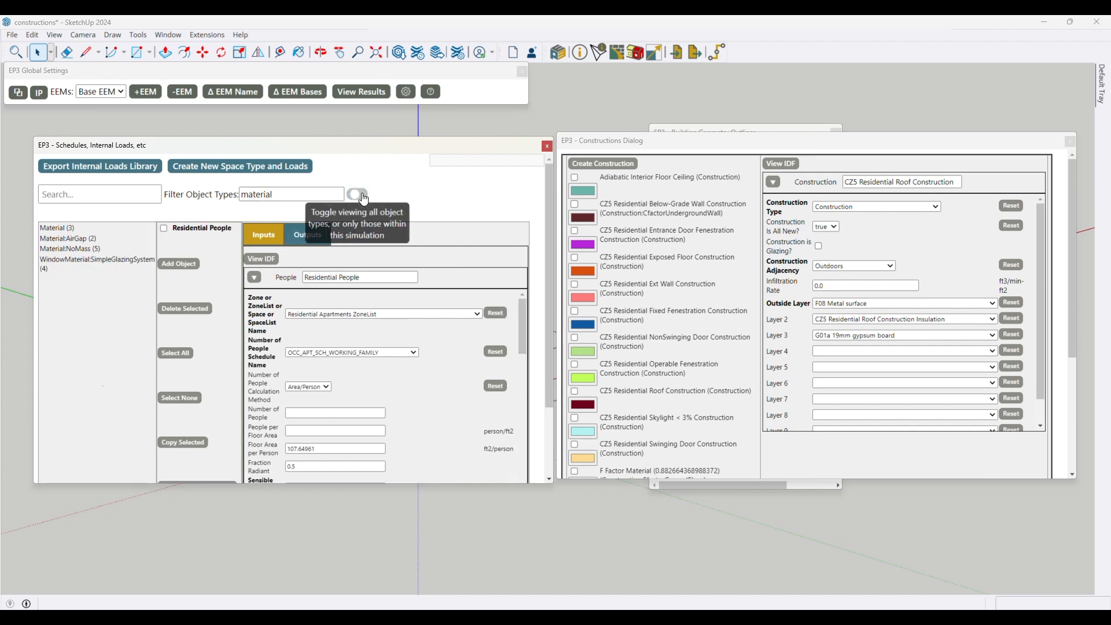
left_click(53, 227)
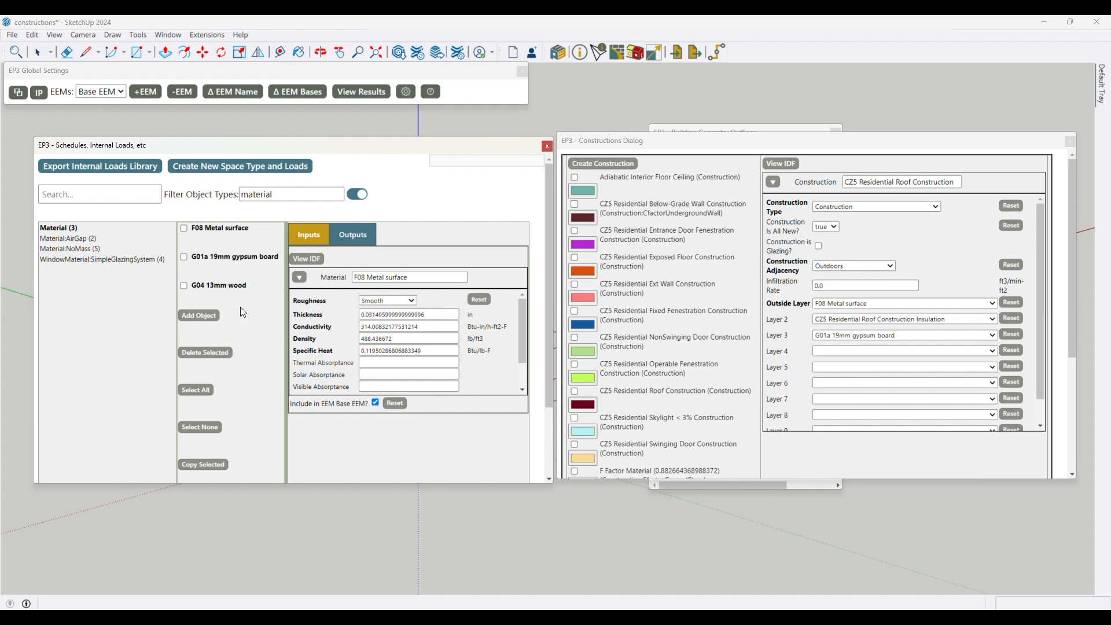
left_click(68, 238)
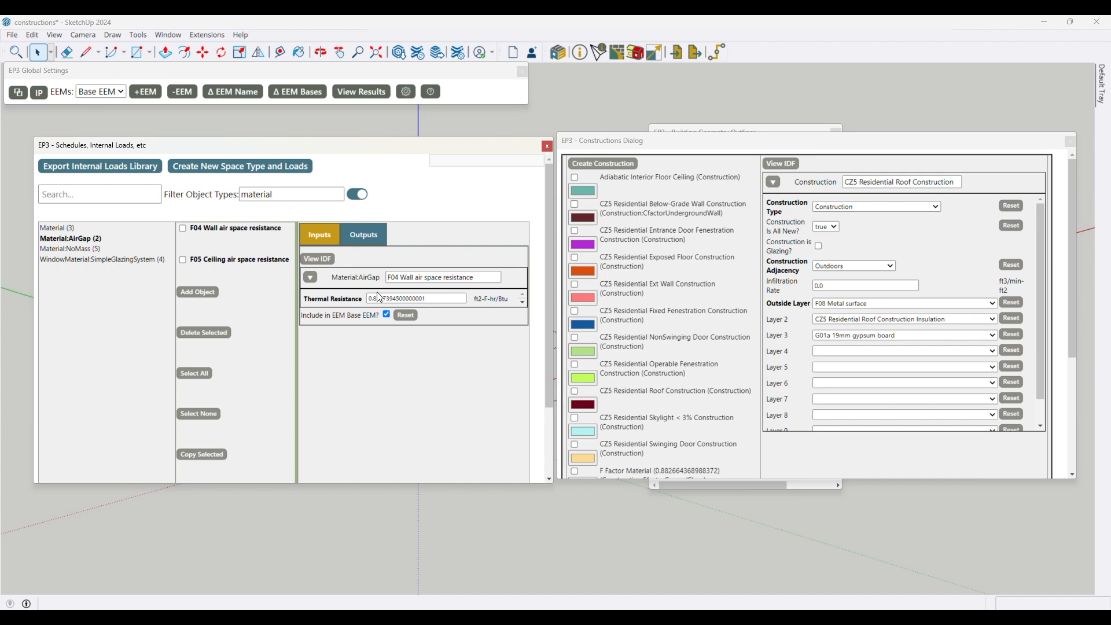
left_click(70, 249)
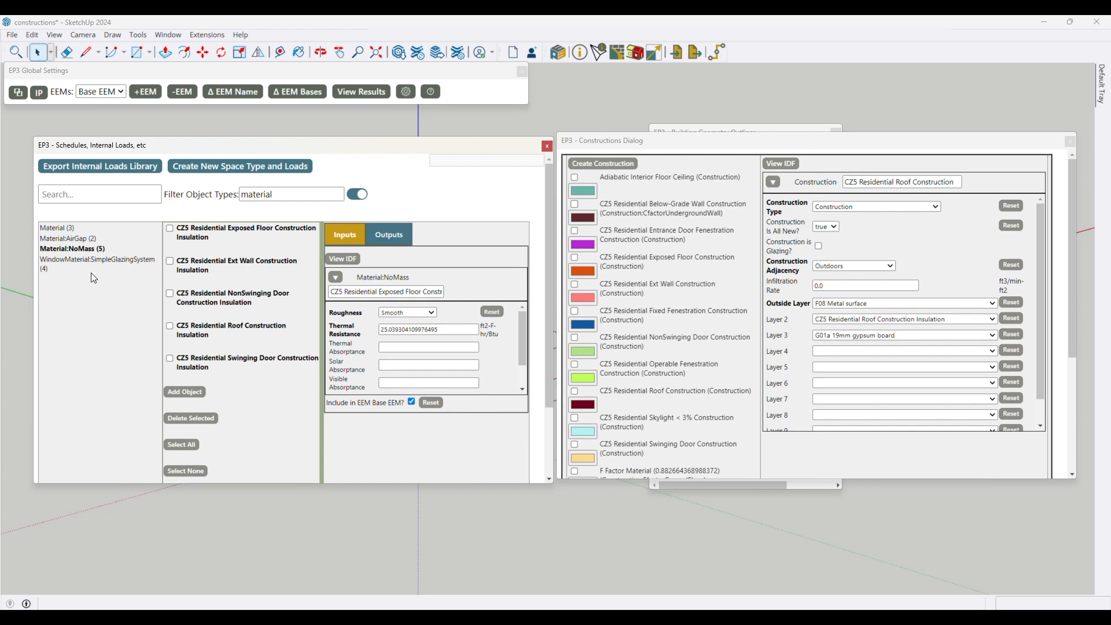
left_click(101, 261)
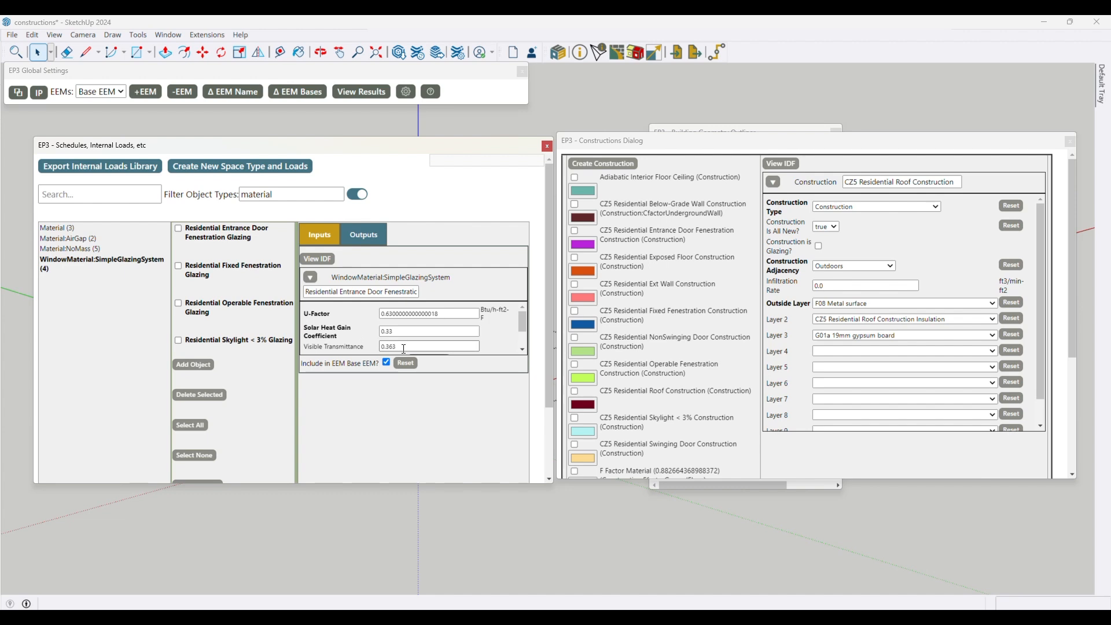
left_click(357, 194)
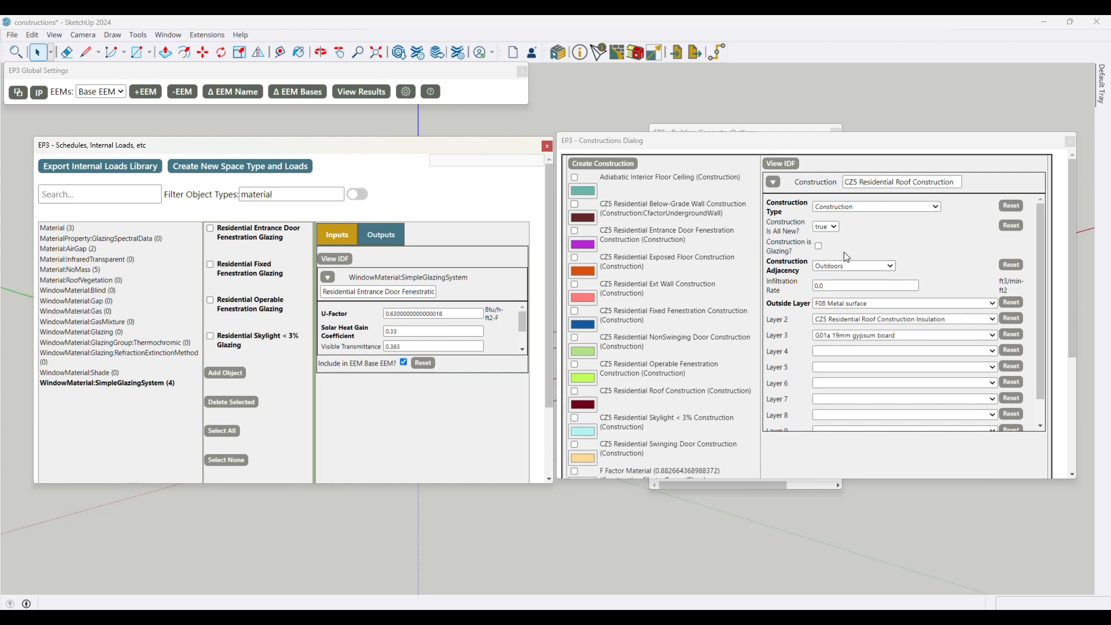
Step: Compare the NonSwinging Door and Operable Fenestration constructions, check the fenestration's Layer 2 material options, and look through the constructions list
left_click(685, 336)
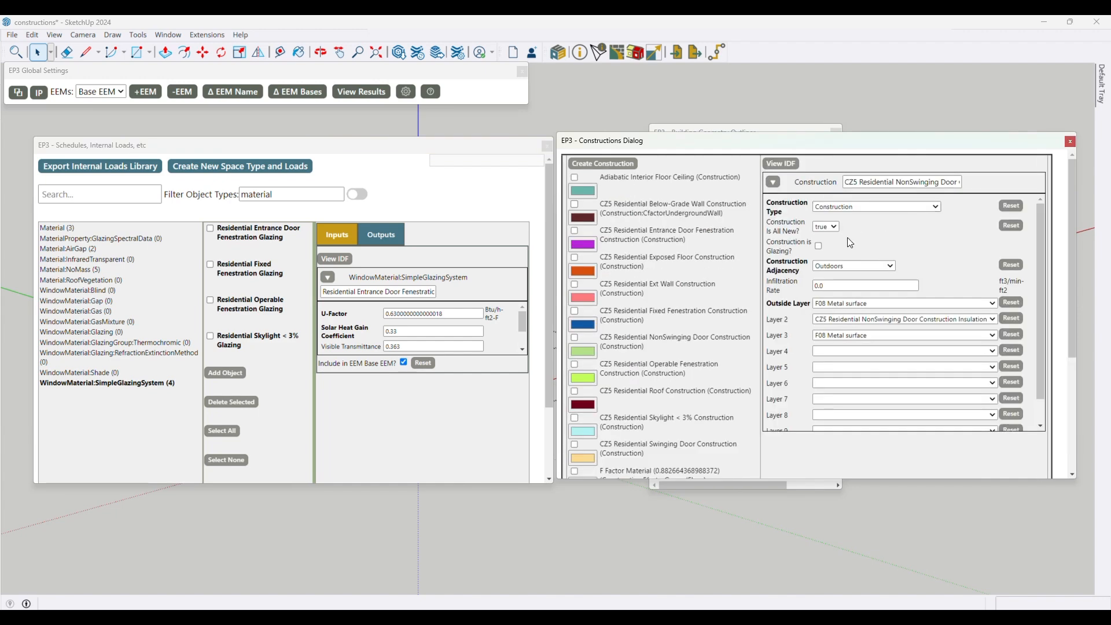
left_click(660, 367)
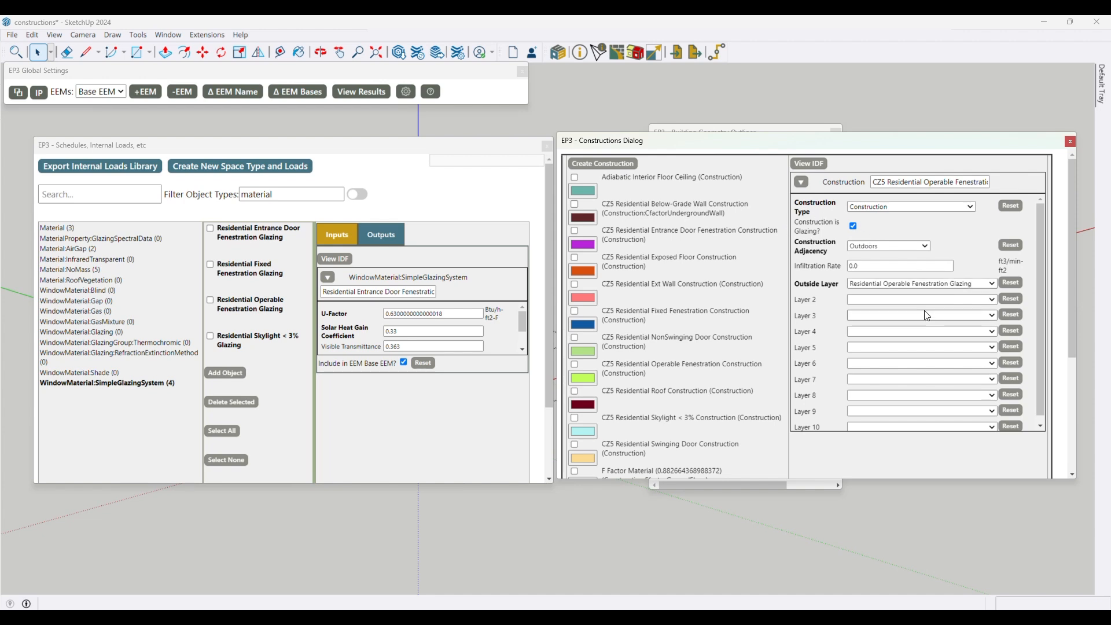
left_click(936, 300)
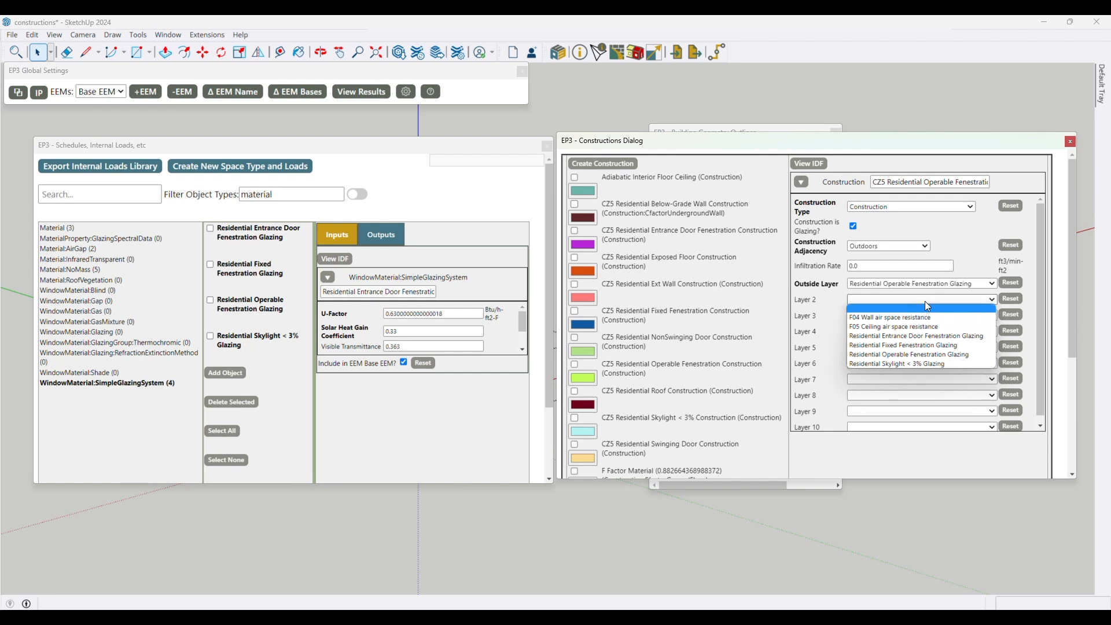
left_click(824, 315)
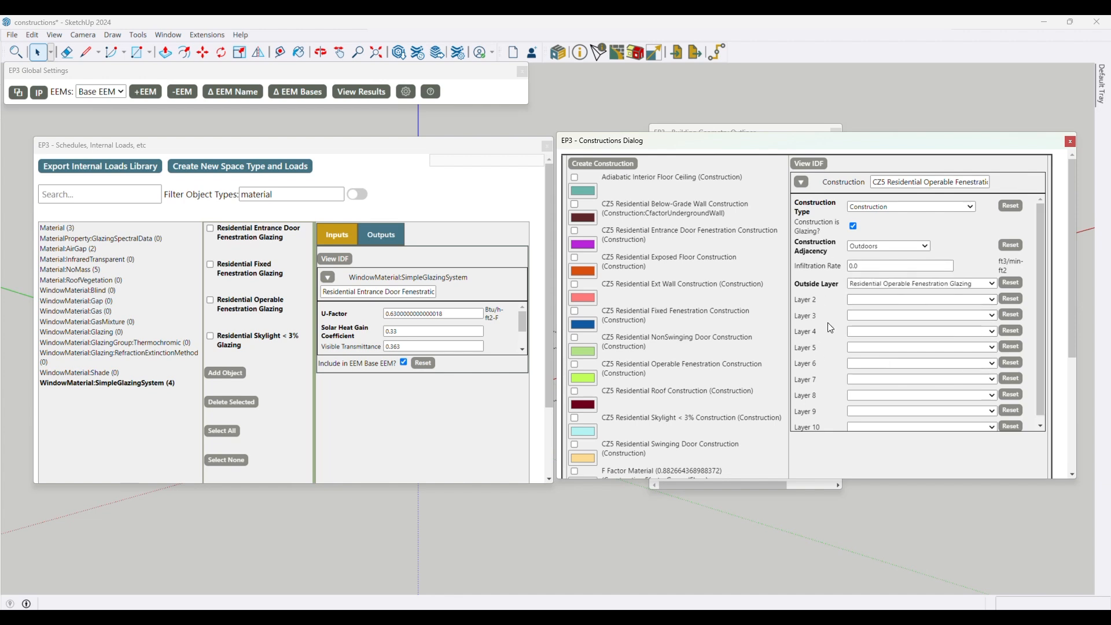
scroll(775, 400, "down", 4)
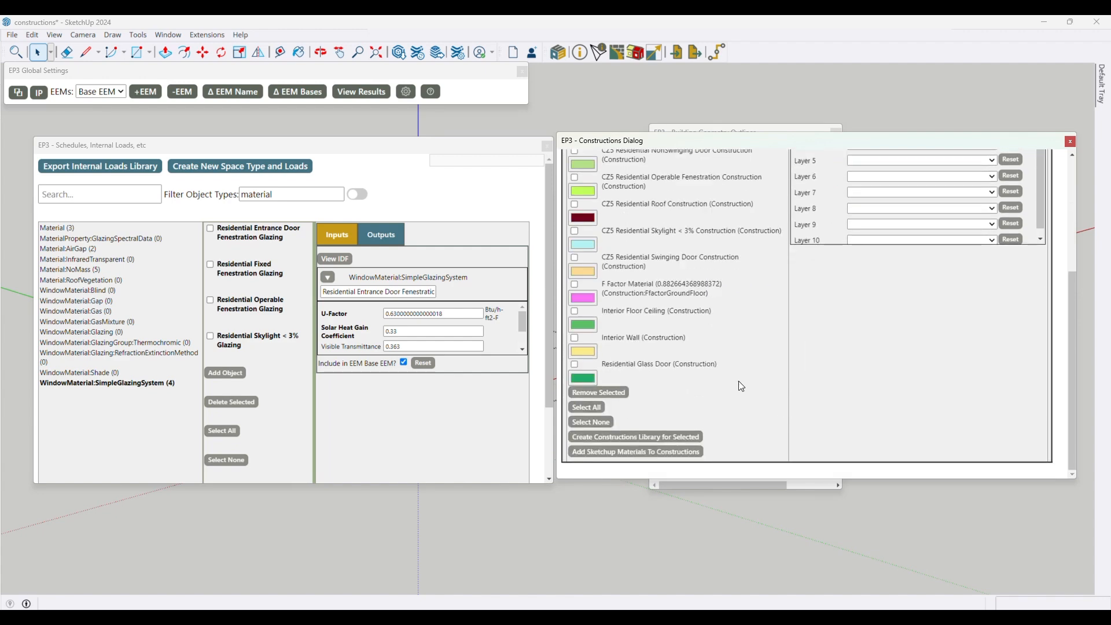
scroll(738, 381, "up", 4)
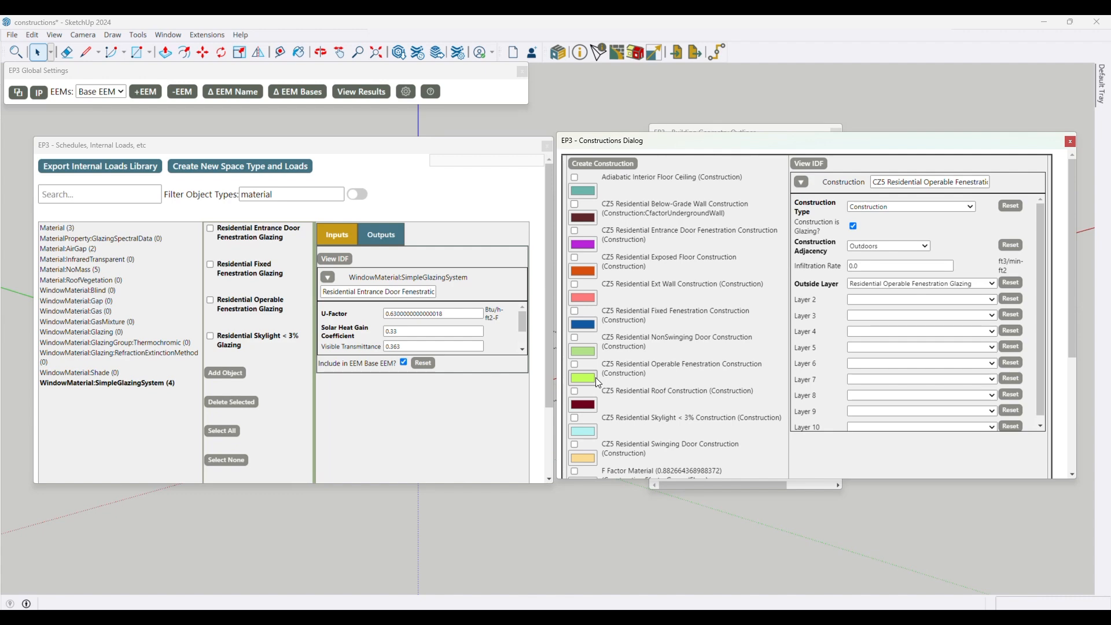
Step: Close the Schedules, Internal Loads dialog and arrange the Constructions Dialog and Building Geometry Outliner beside the building
left_click(547, 147)
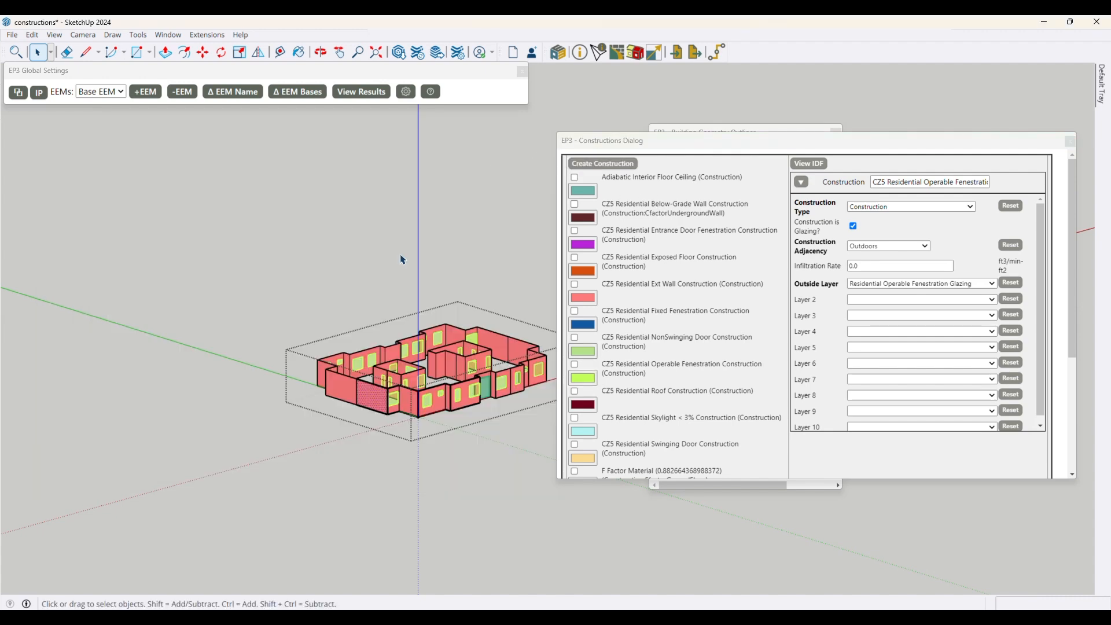
scroll(373, 365, "up", 3)
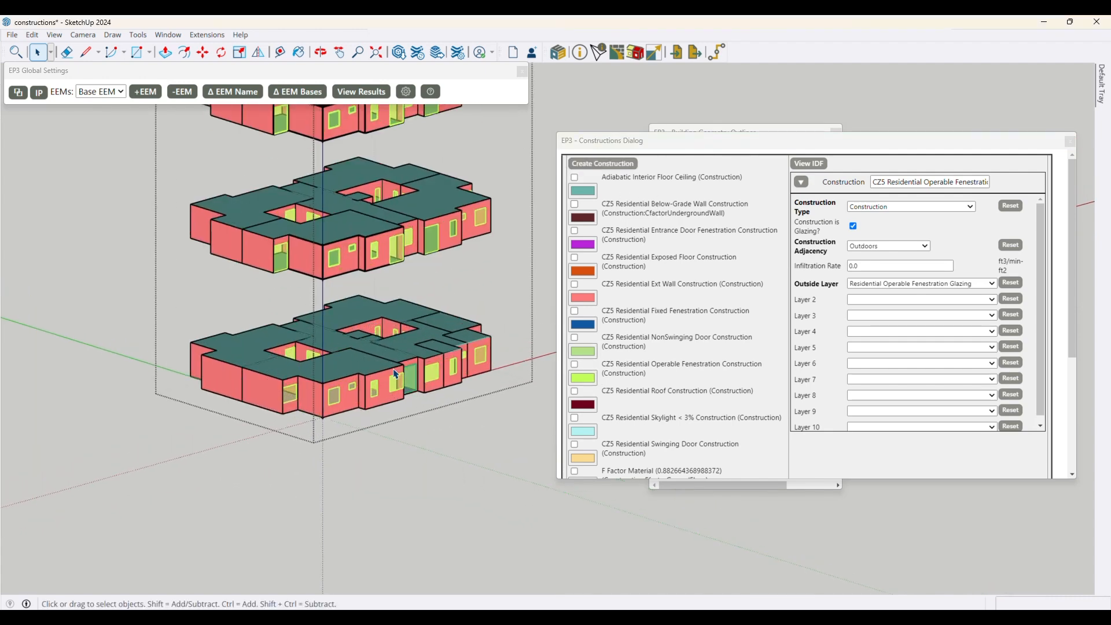
left_click_drag(666, 140, 647, 176)
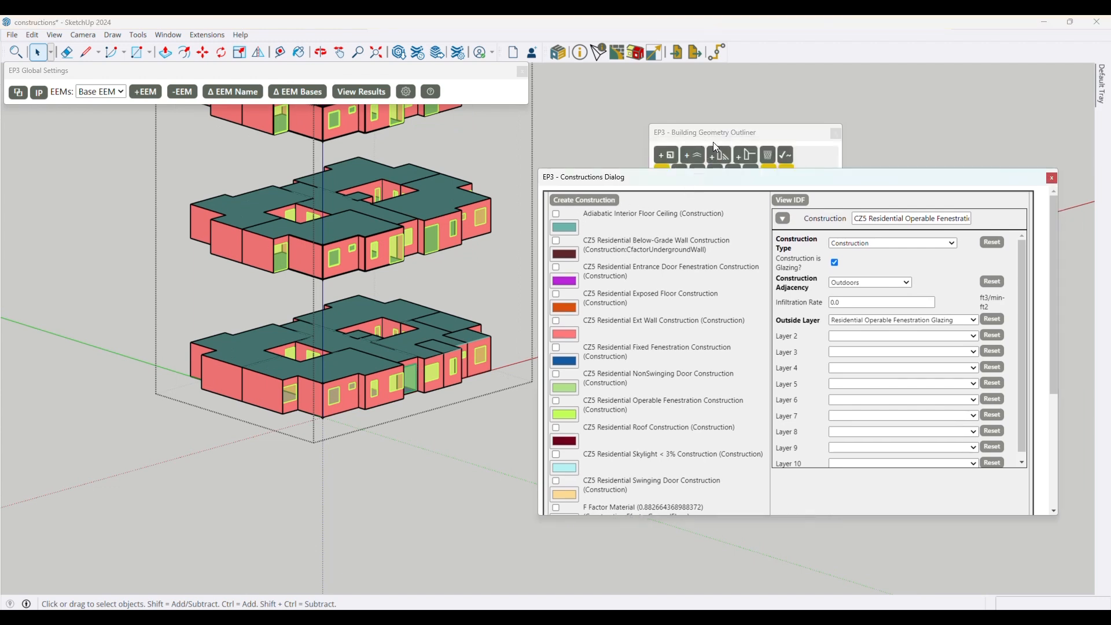
left_click_drag(722, 129, 901, 94)
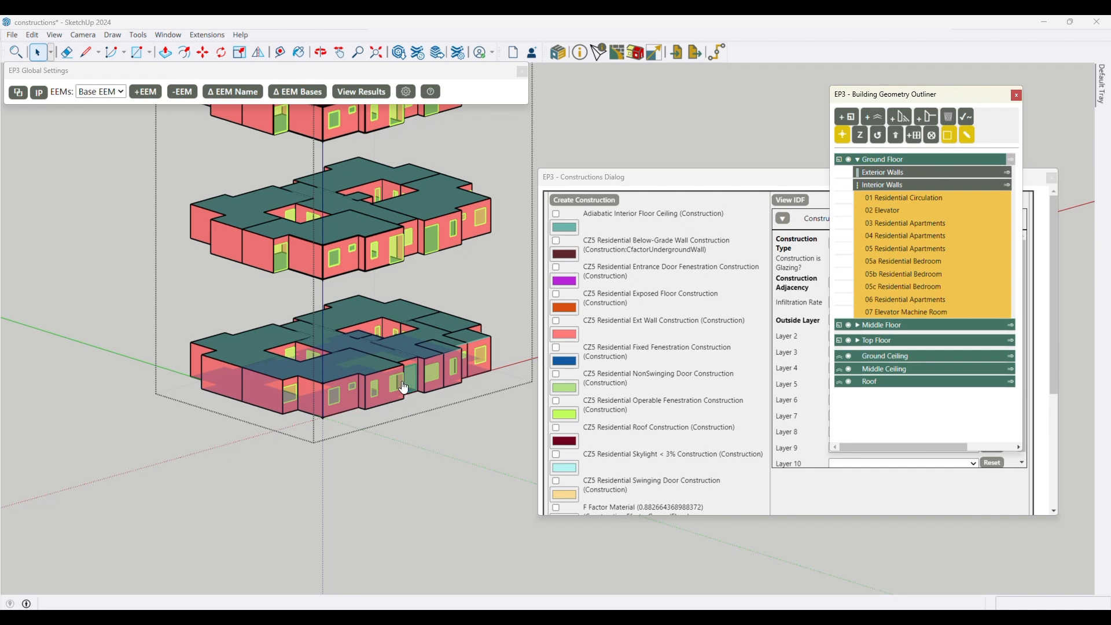
Step: Open the Ground Floor spaces, identify the 07 Elevator Machine Room, and leave the group
left_click(355, 374)
scroll(364, 382, "up", 4)
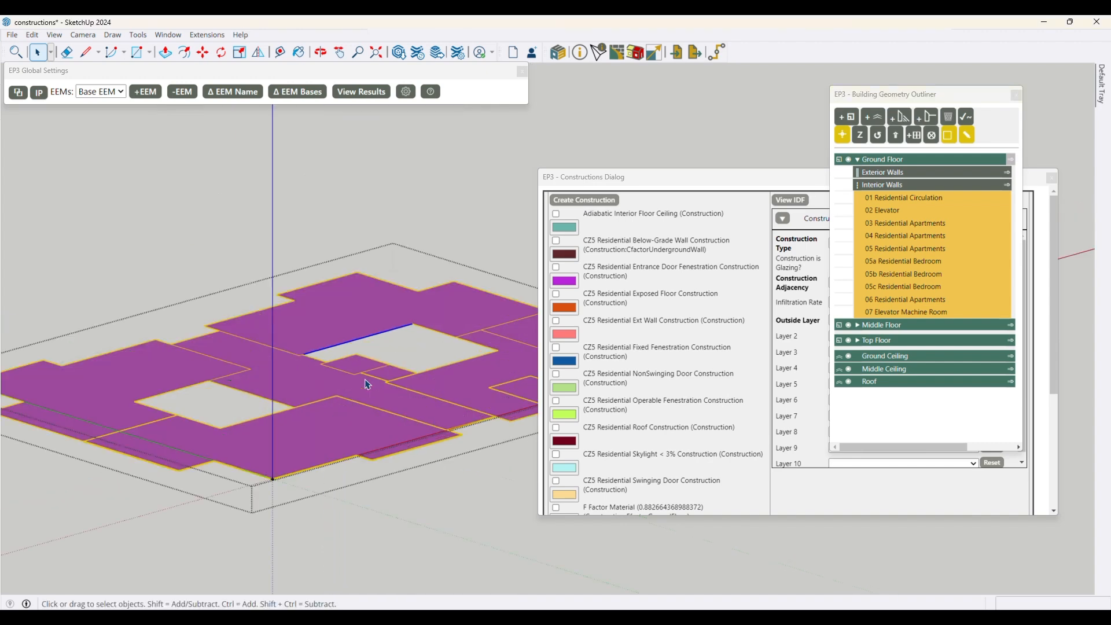
left_click(404, 376)
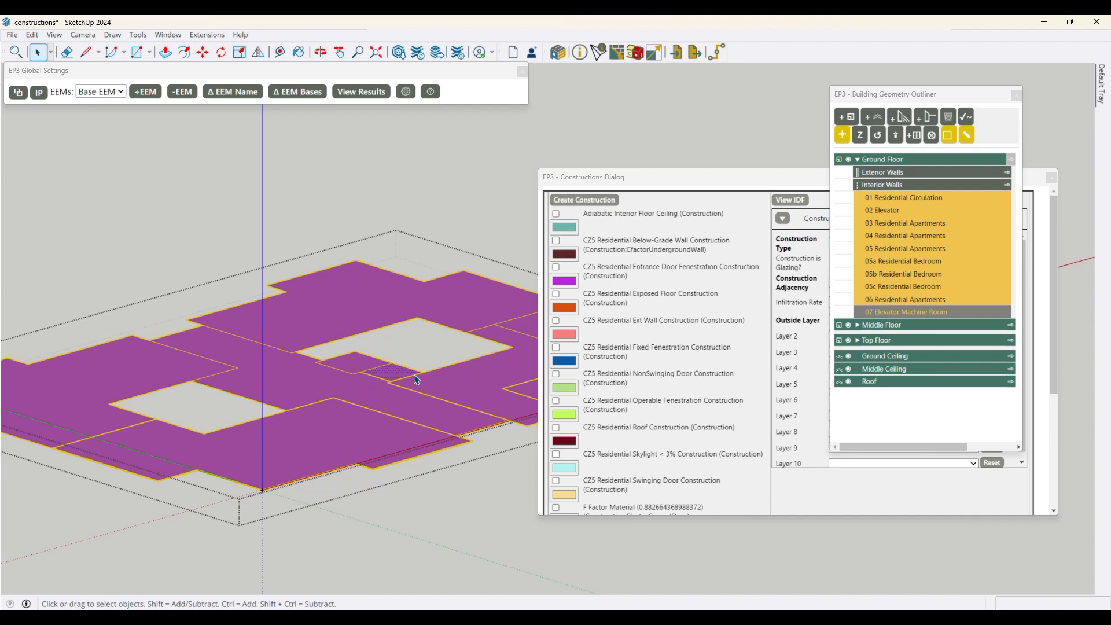
left_click(402, 541)
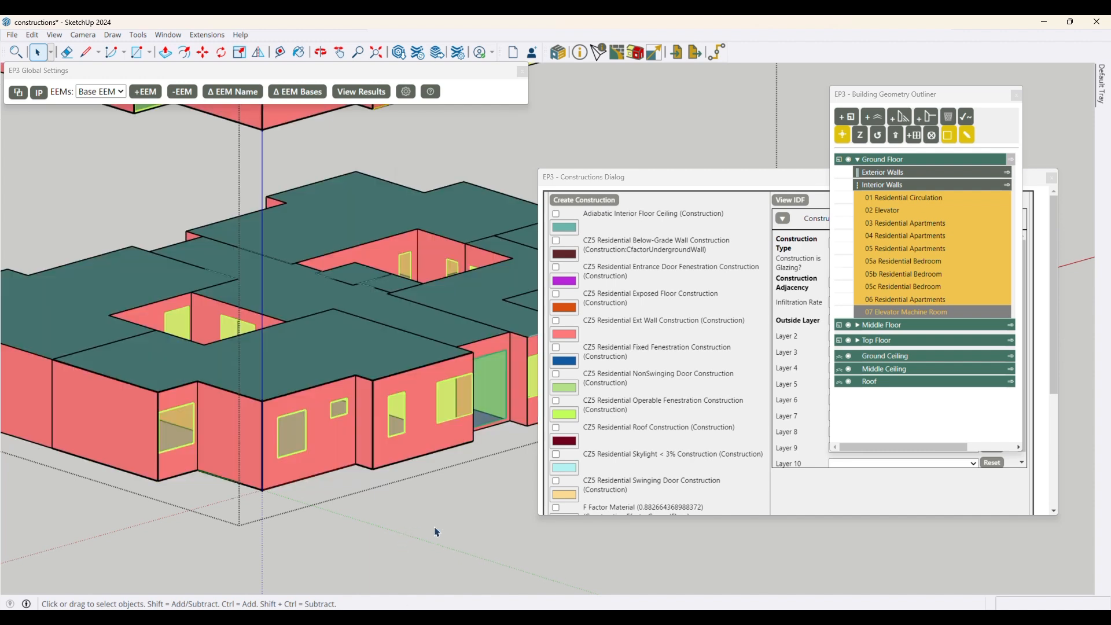
Step: Open the ground ceiling group and inspect the elevator machine room ceiling's surface properties in the Selected Object dialog
double_click(395, 288)
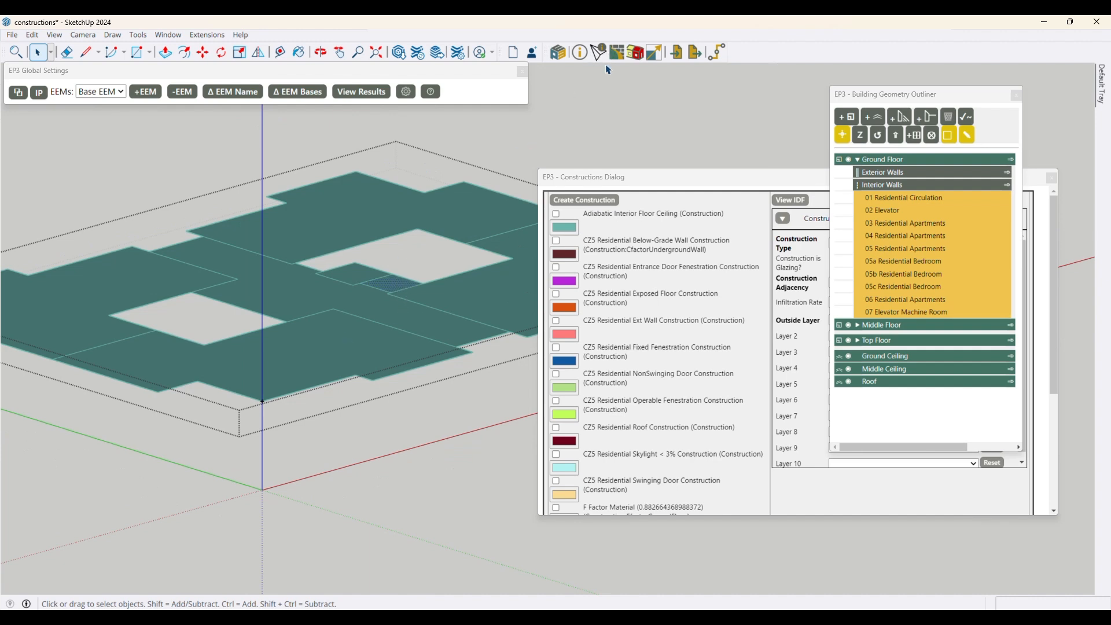
left_click(601, 56)
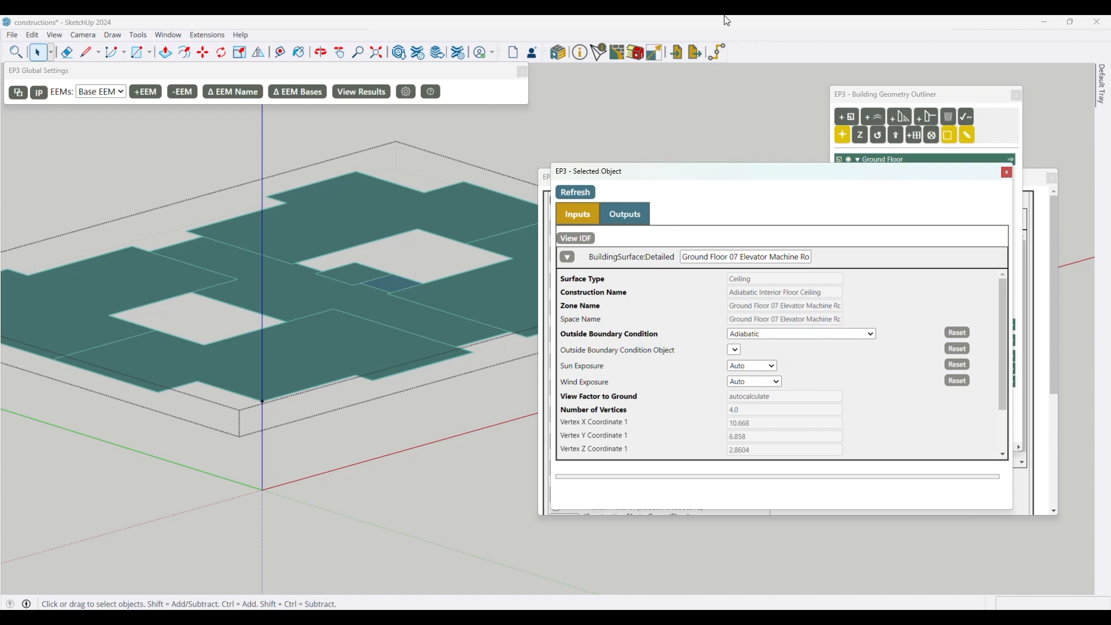
Step: Show the exterior geometry around the open ground ceiling group
left_click(953, 140)
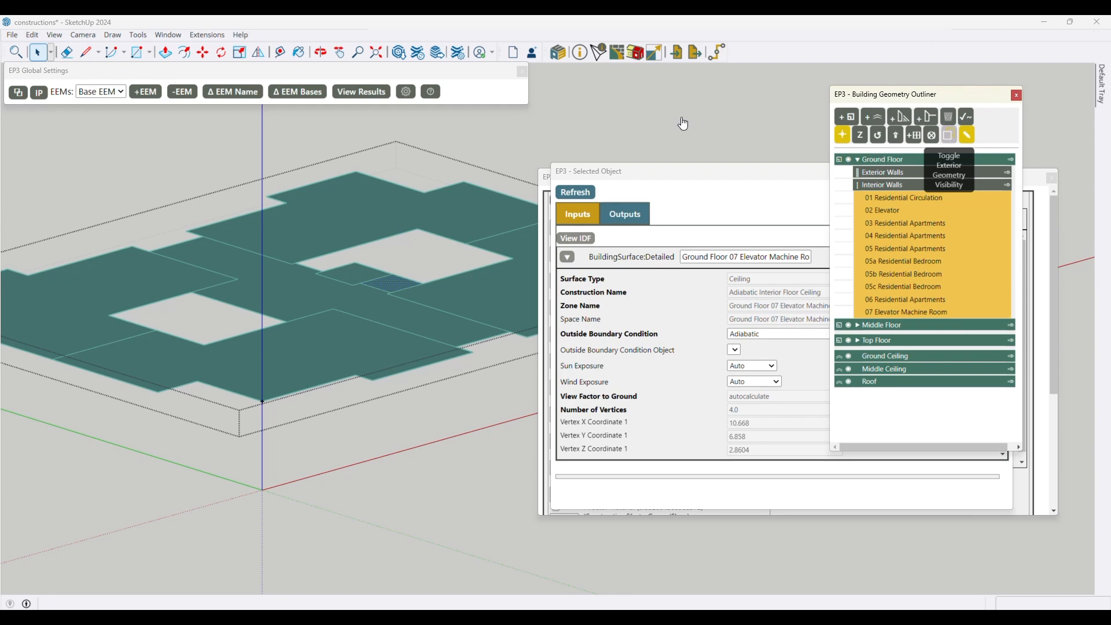
left_click(948, 138)
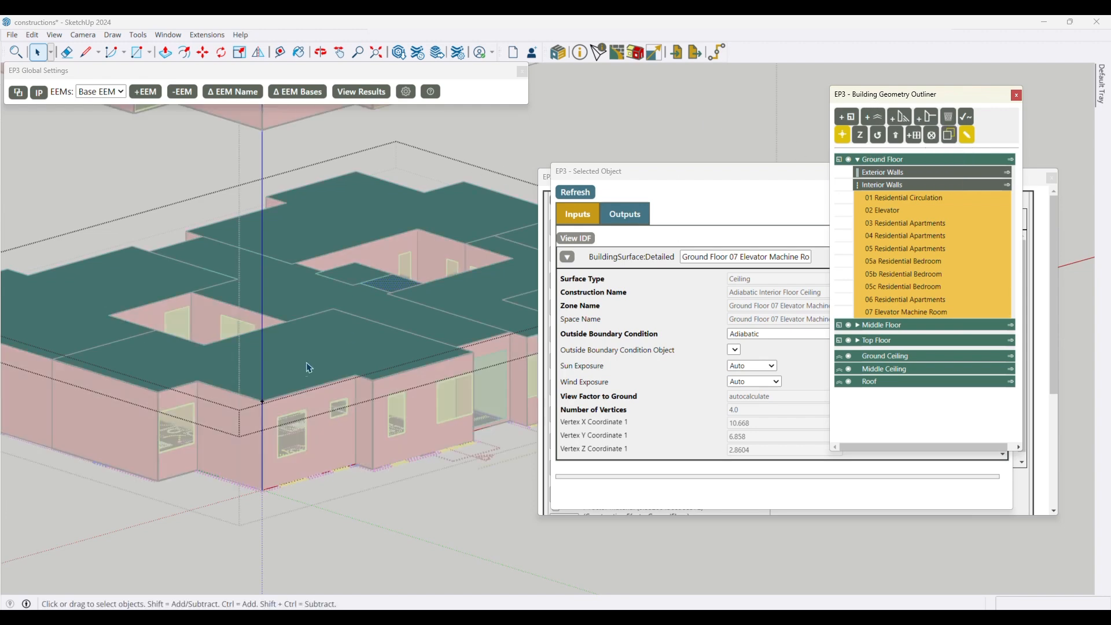
scroll(243, 402, "down", 5)
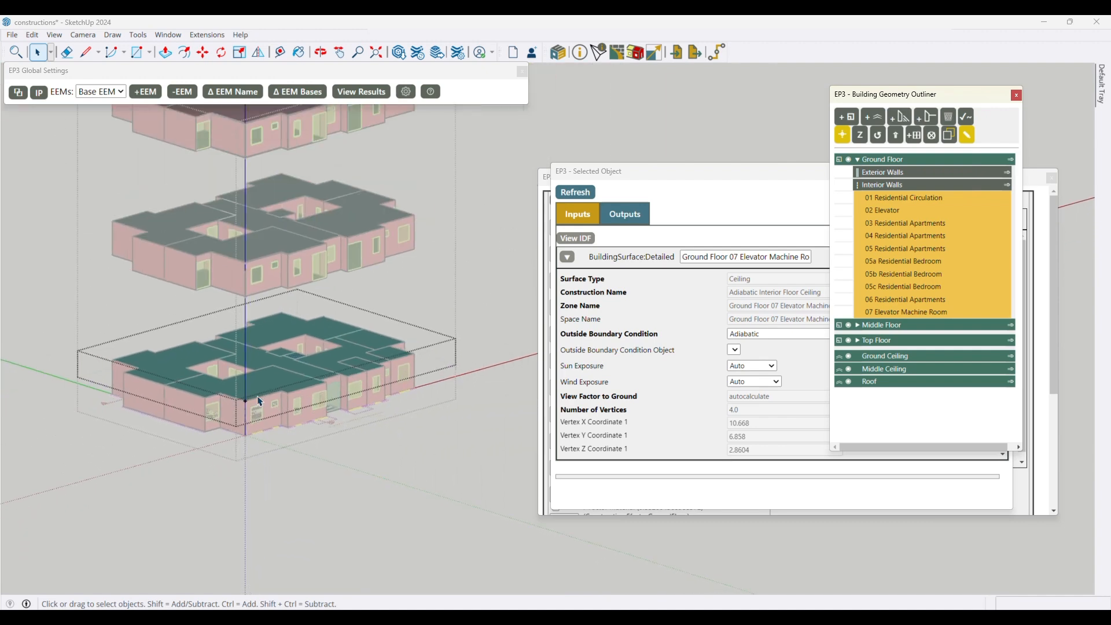
Step: Examine the elevator machine room ceiling from the top view and in 3D against the floors above
left_click(86, 36)
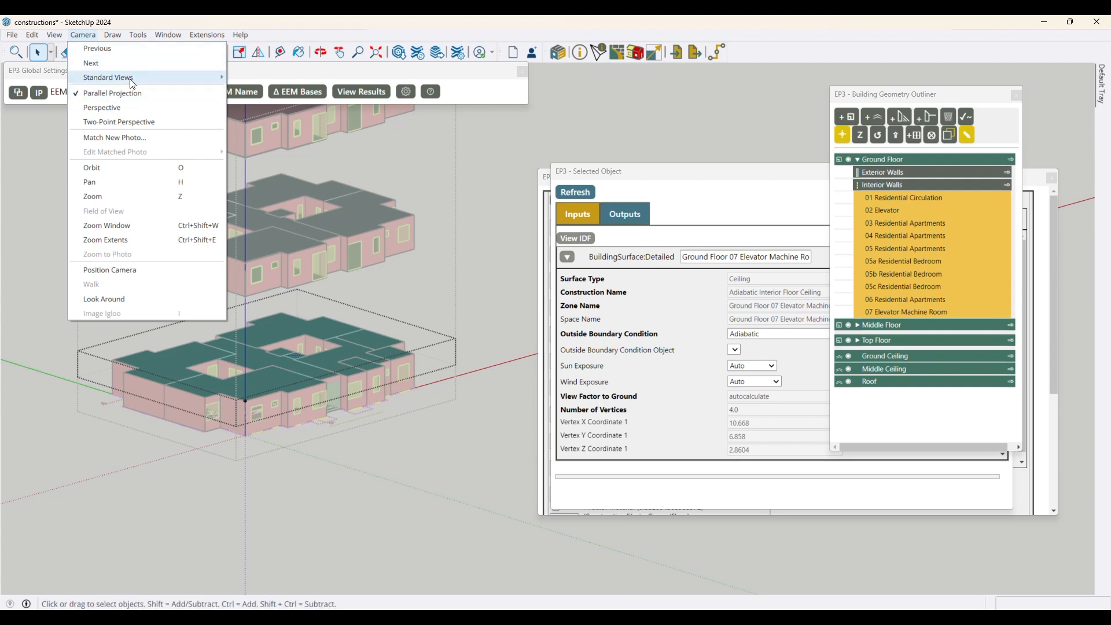
mouse_move(128, 77)
left_click(284, 80)
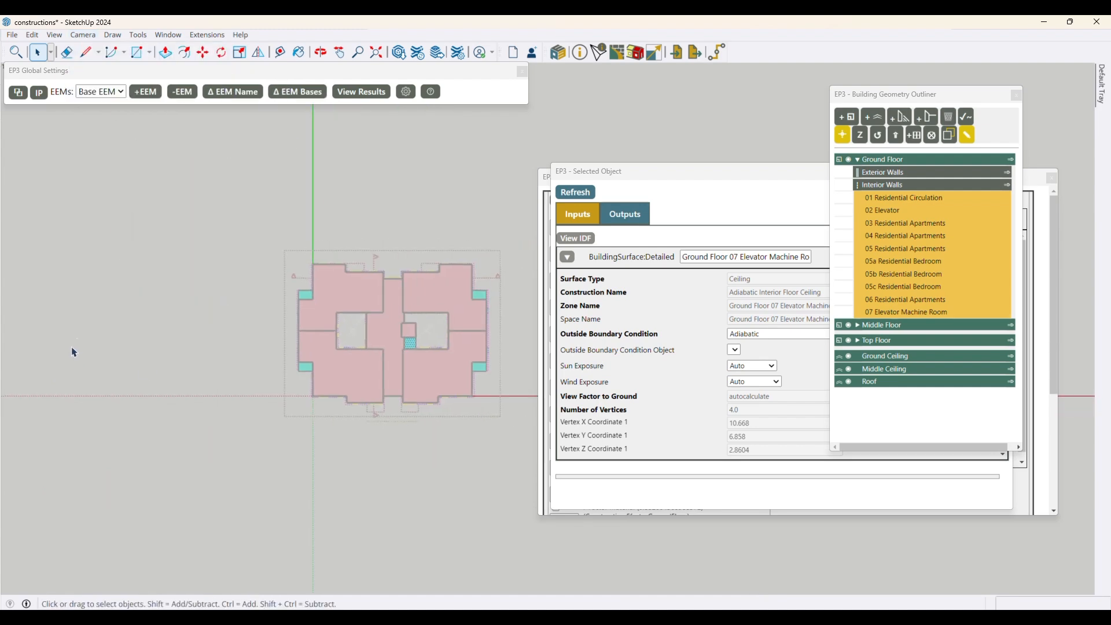
scroll(350, 363, "up", 2)
scroll(351, 362, "up", 3)
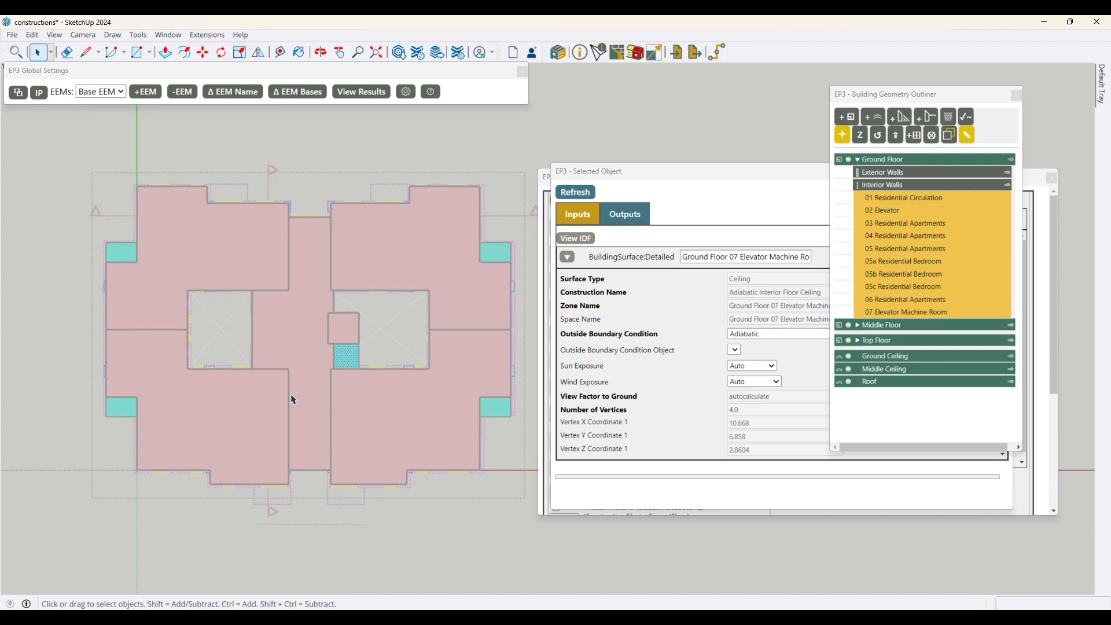
scroll(294, 400, "down", 2)
middle_click_drag(320, 464, 359, 293)
scroll(372, 476, "up", 6)
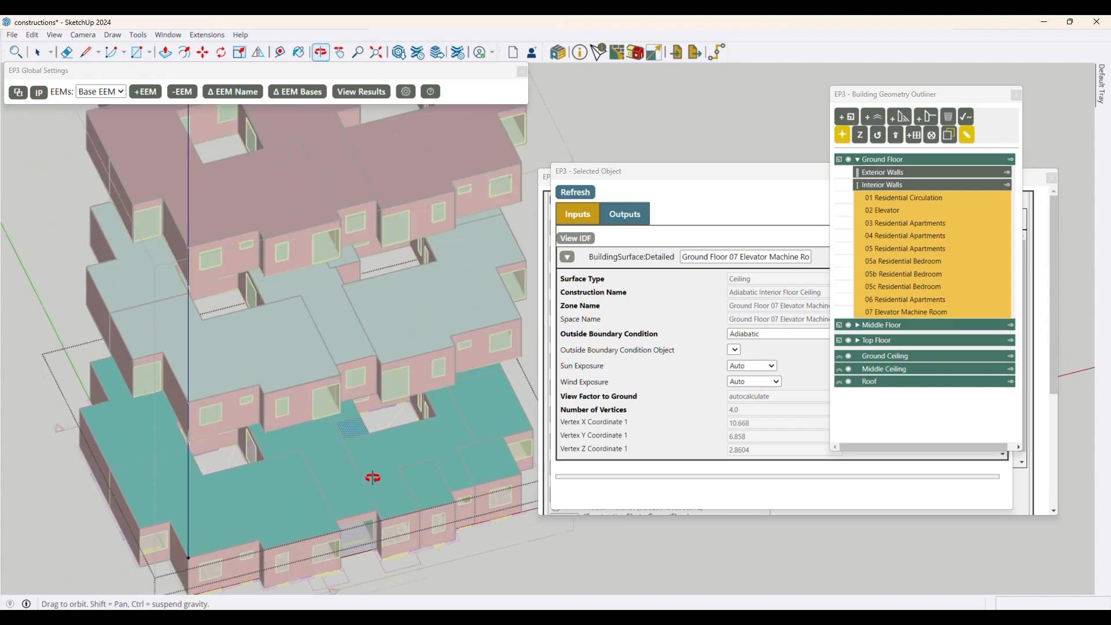
key("space")
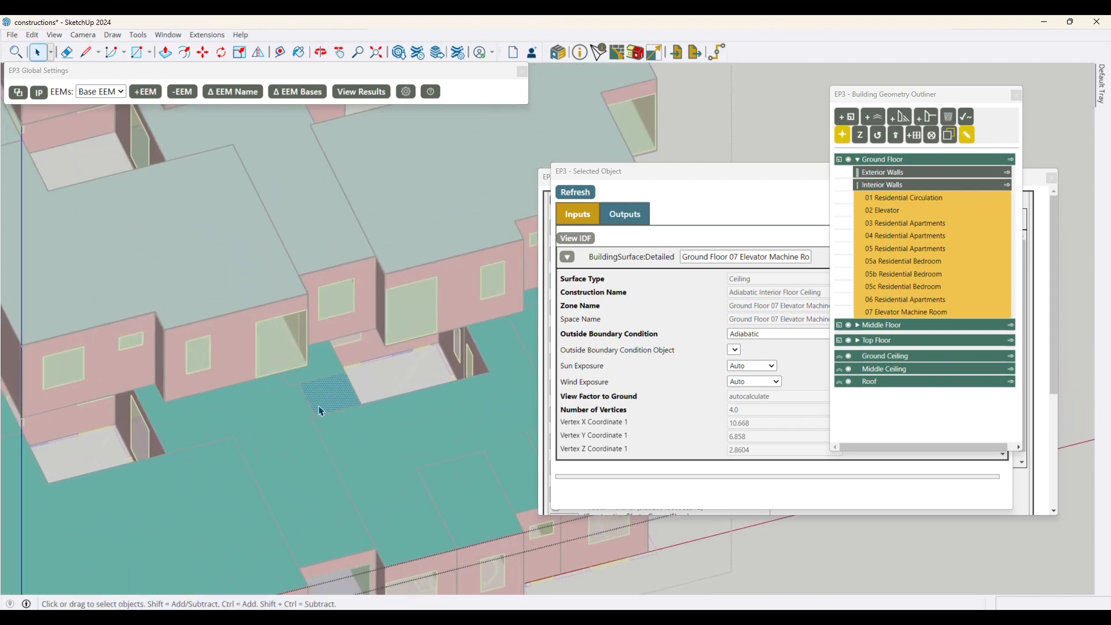
Step: Paint the ground floor elevator machine room ceiling with CZ5 Residential Roof Construction
left_click_drag(658, 172, 676, 223)
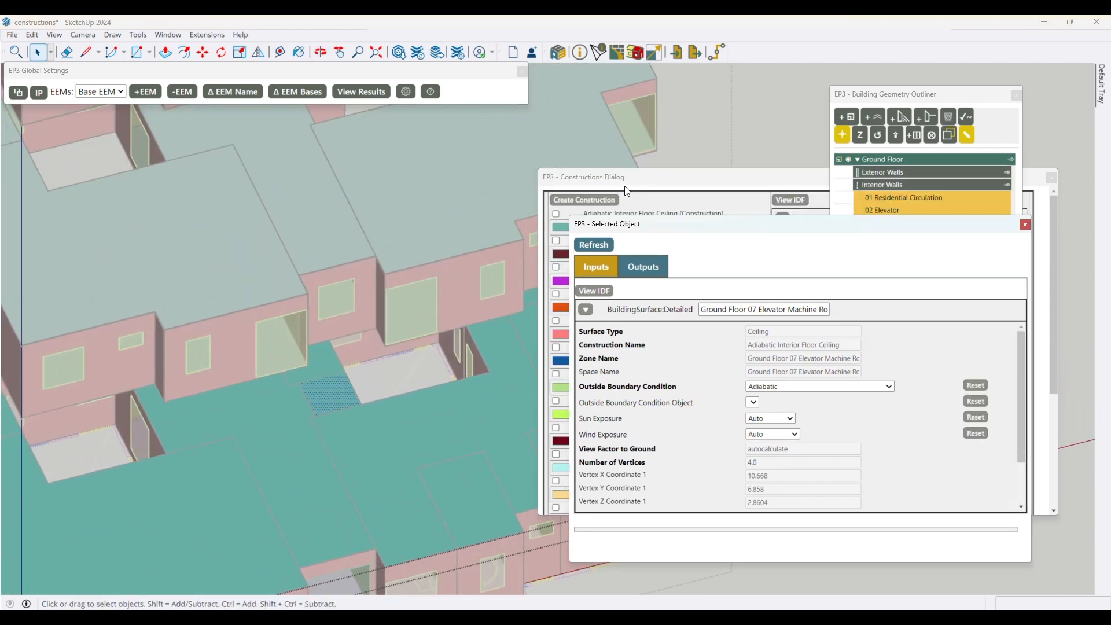
left_click(625, 171)
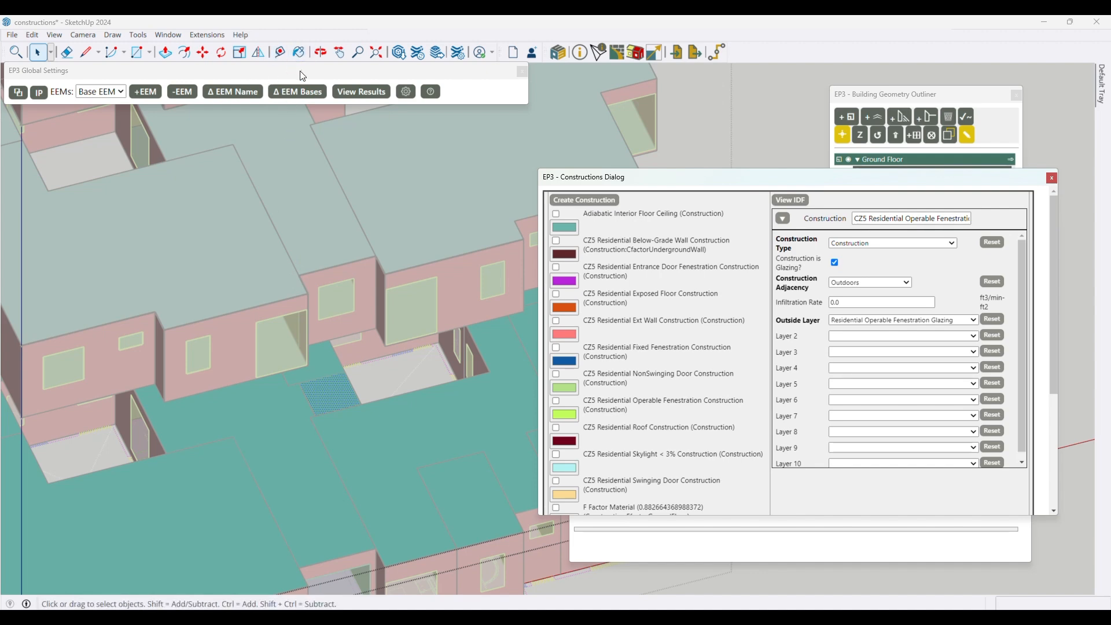
left_click(299, 53)
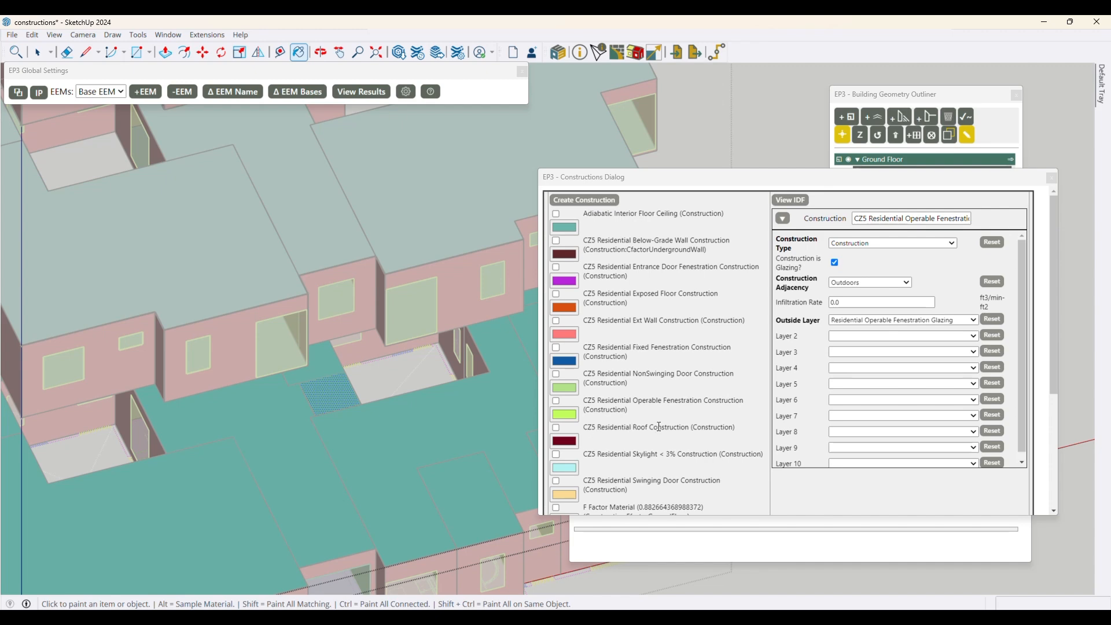
left_click(668, 428)
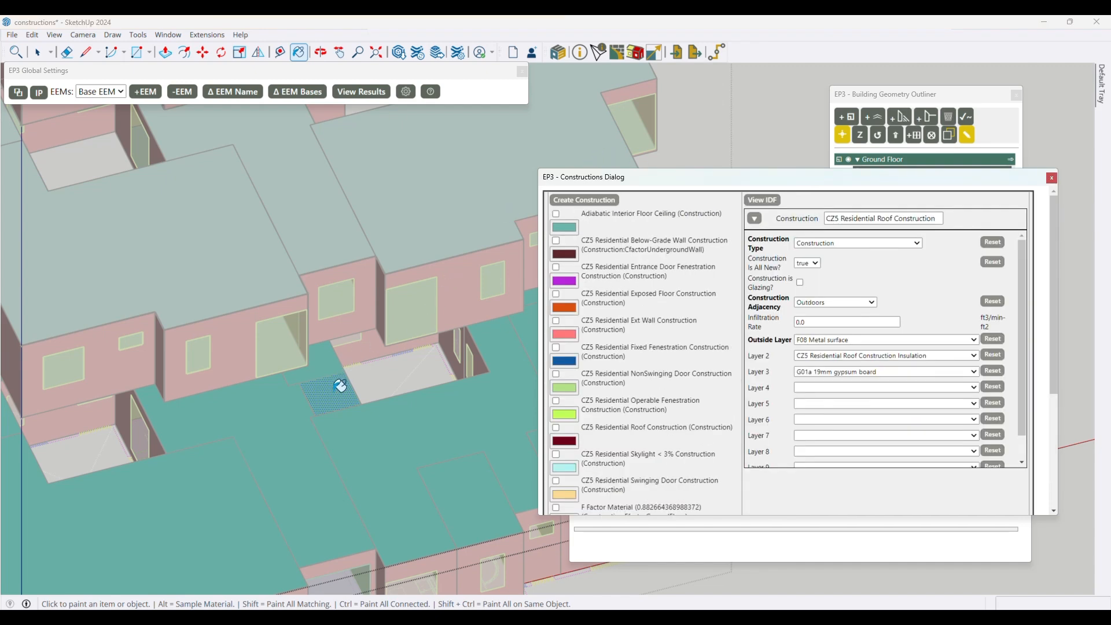
left_click(340, 386)
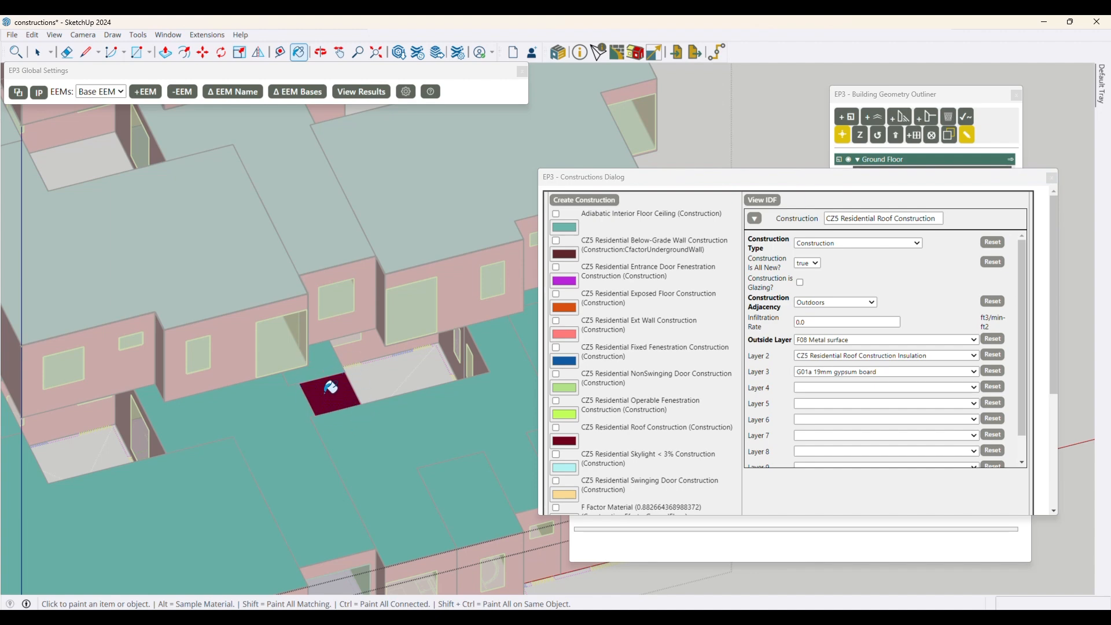
scroll(331, 386, "down", 4)
key("space")
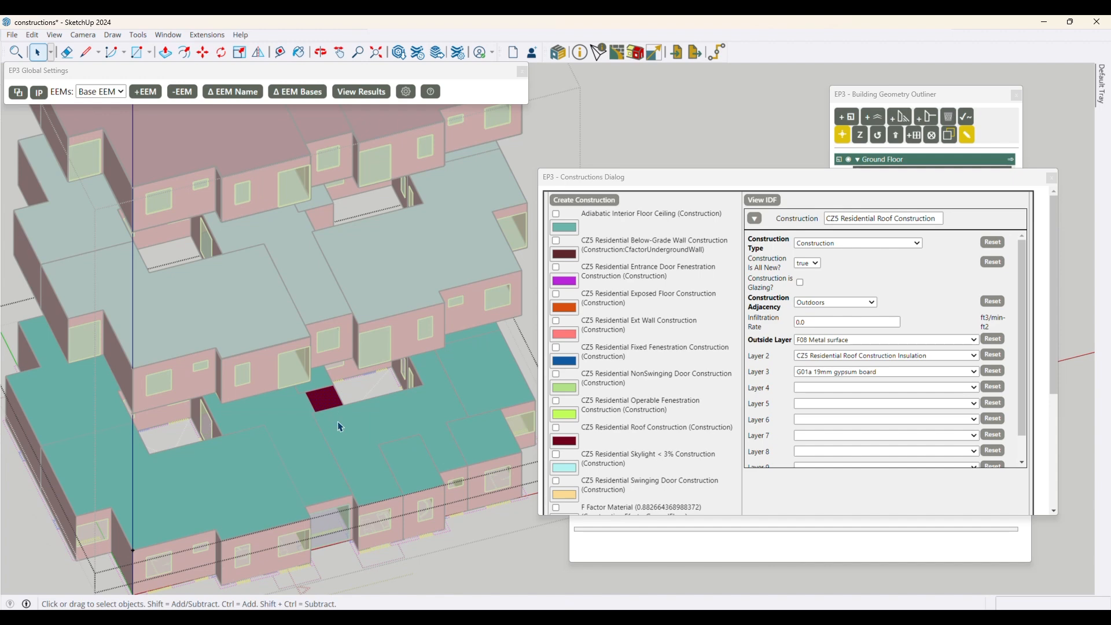
Step: Check the painted elevator machine room surface's type, construction and outside boundary condition in the Selected Object dialog
left_click(341, 426)
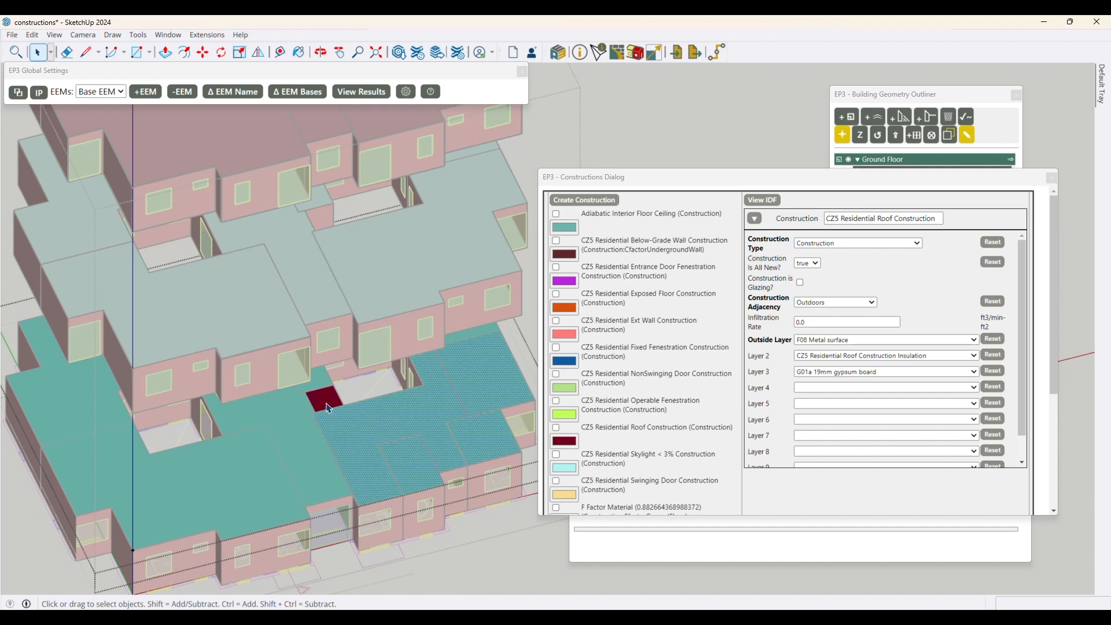
left_click(327, 404)
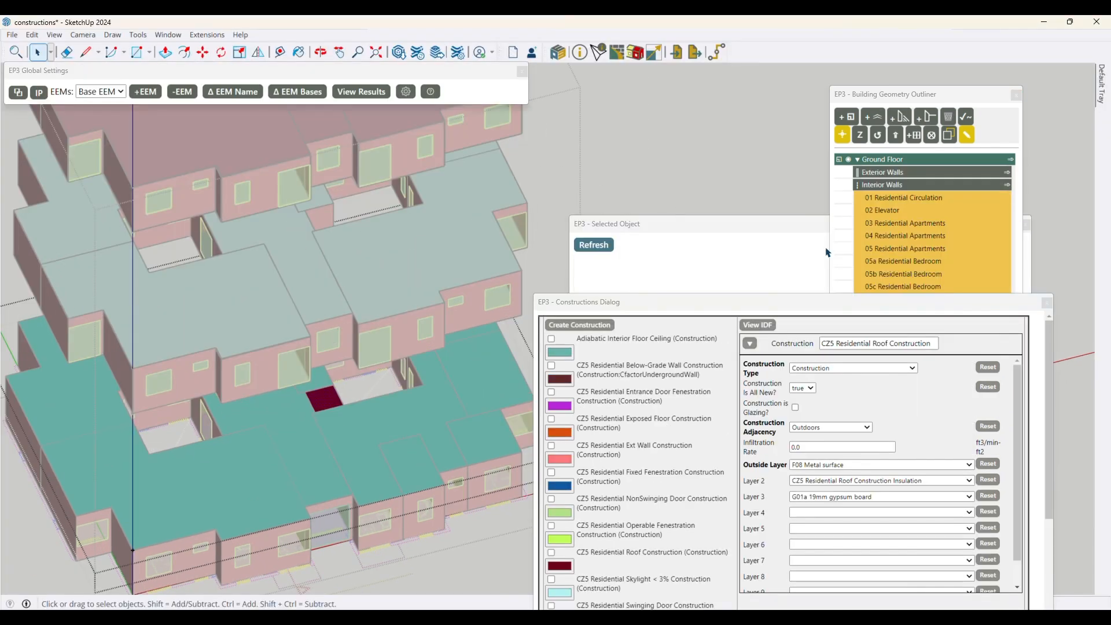
left_click(718, 226)
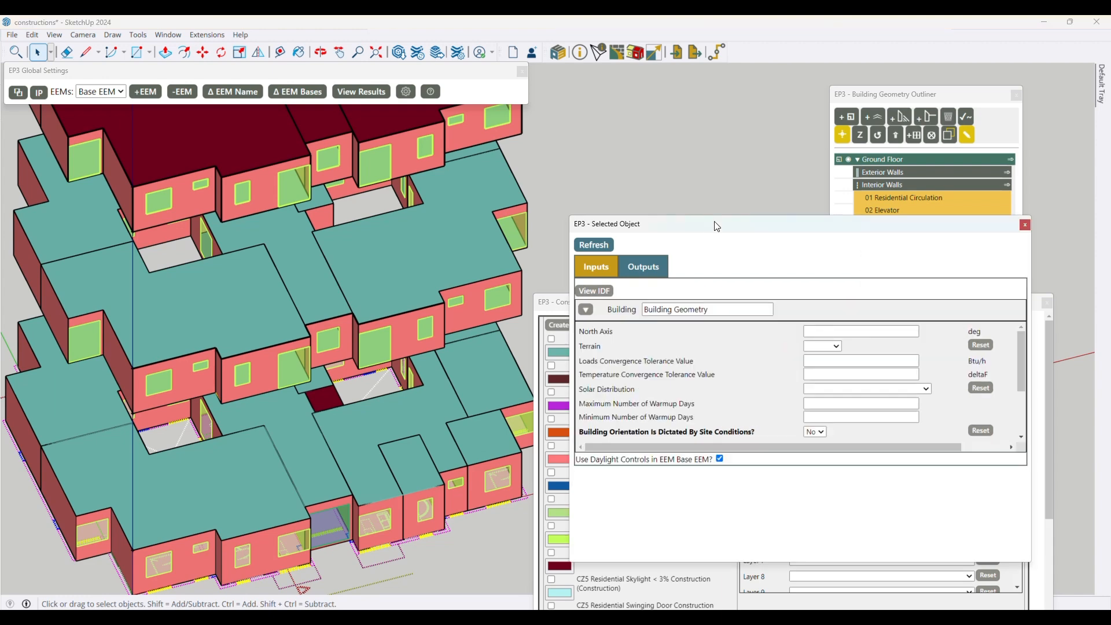
left_click_drag(718, 225, 760, 160)
left_click(379, 431)
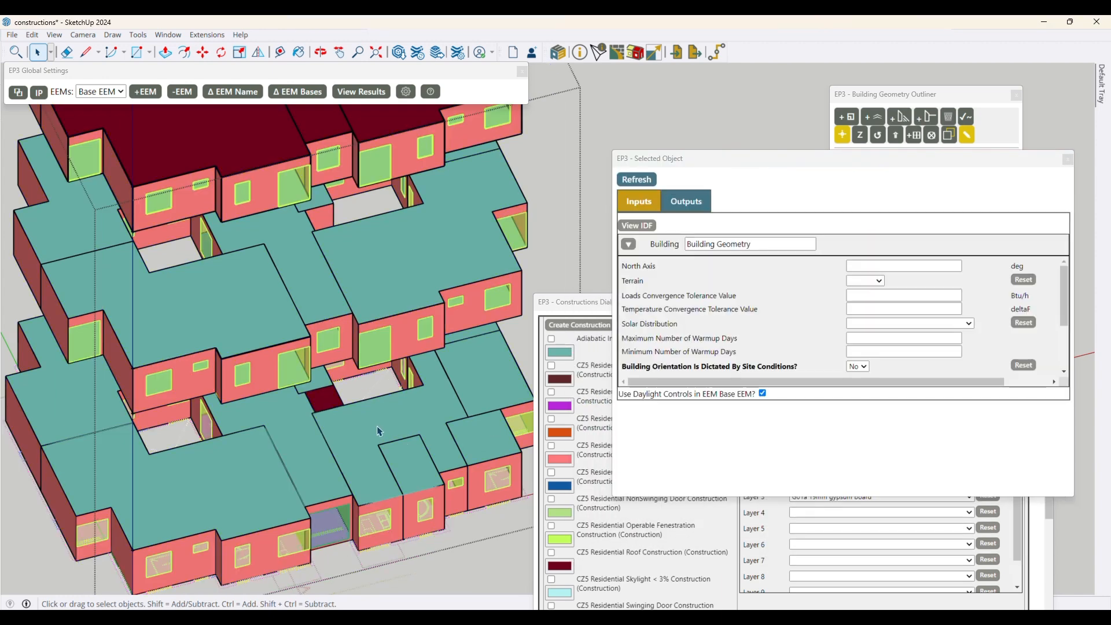
left_click(375, 431)
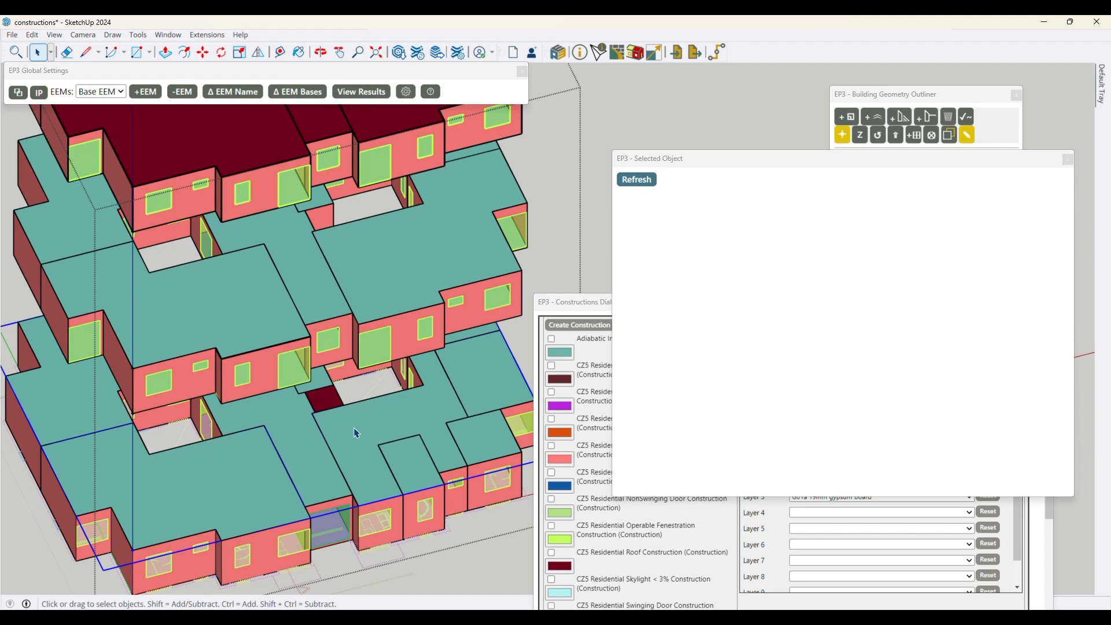
double_click(332, 404)
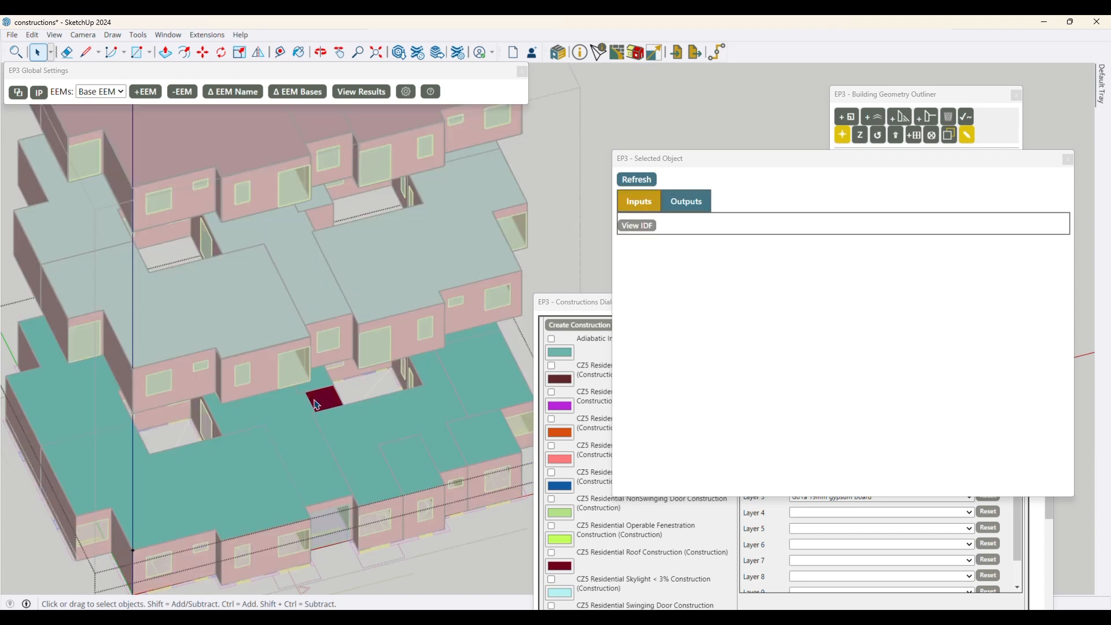
left_click(311, 404)
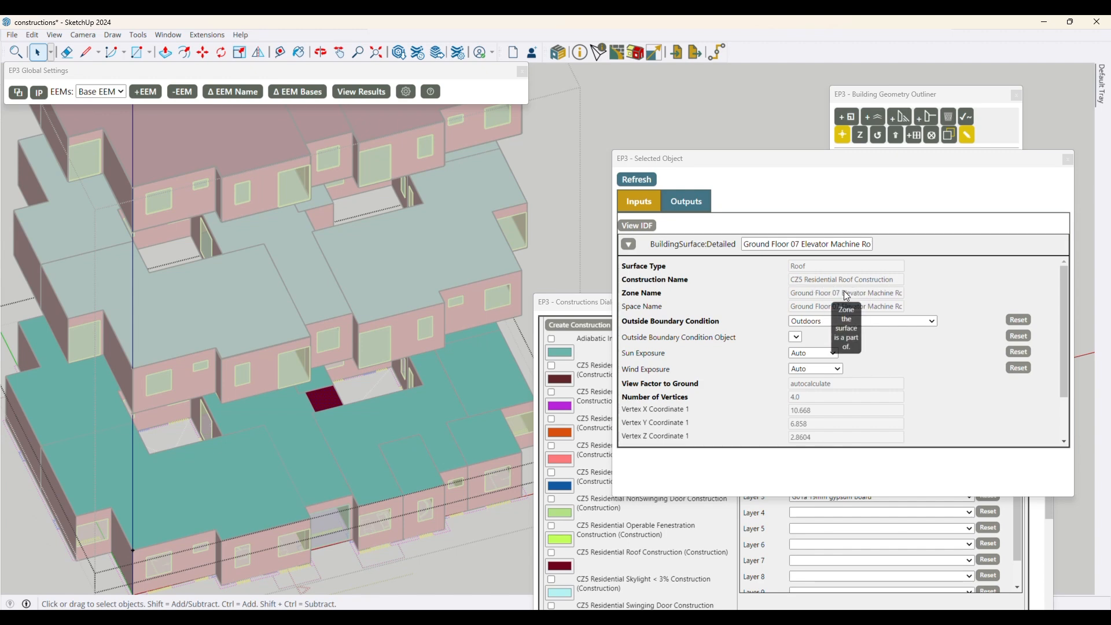
Step: Review the adjoining Ground Floor 04 Residential Apartments ceiling's properties for comparison, and close the Selected Object dialog
left_click(363, 429)
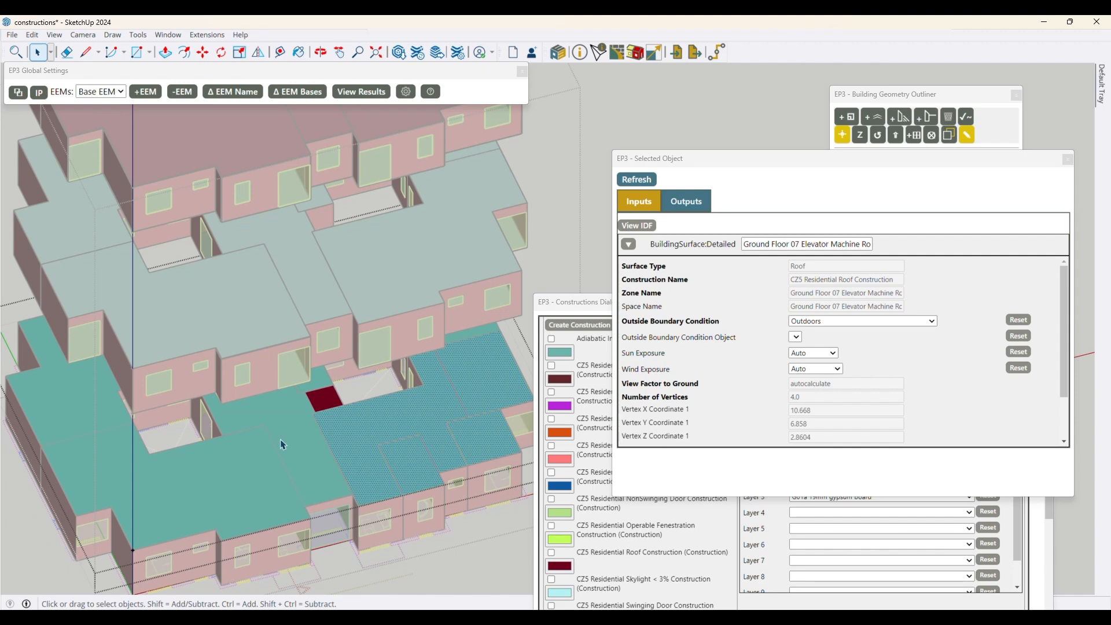
left_click(246, 470)
middle_click_drag(247, 470, 259, 479)
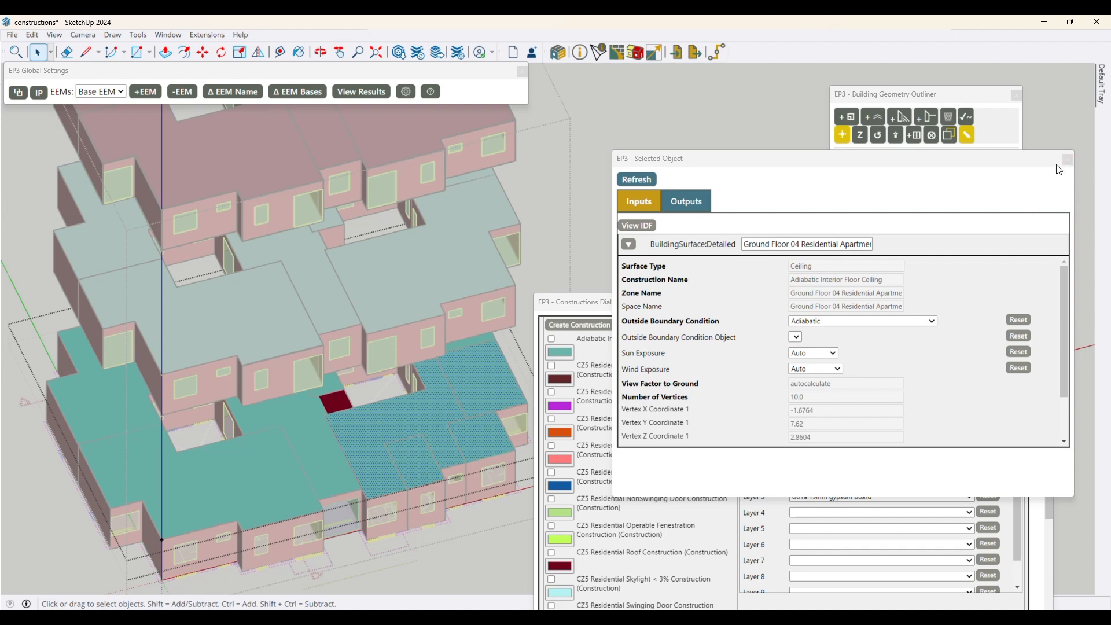
left_click(1068, 161)
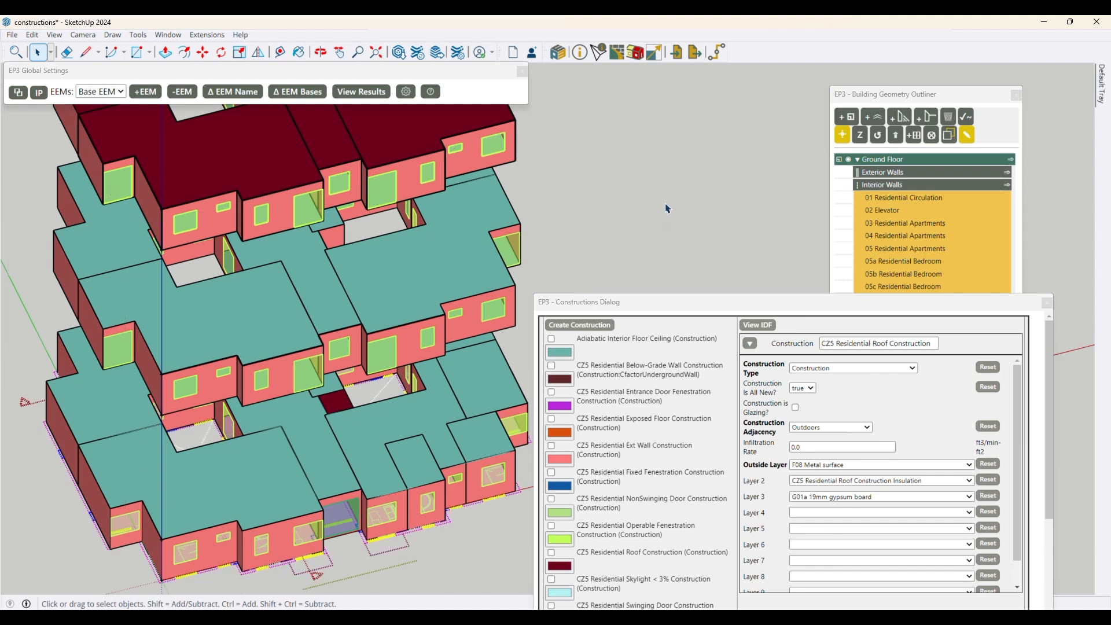
Step: Save the model and refresh the geometry and zone assignments
key("ctrl+s")
left_click(877, 138)
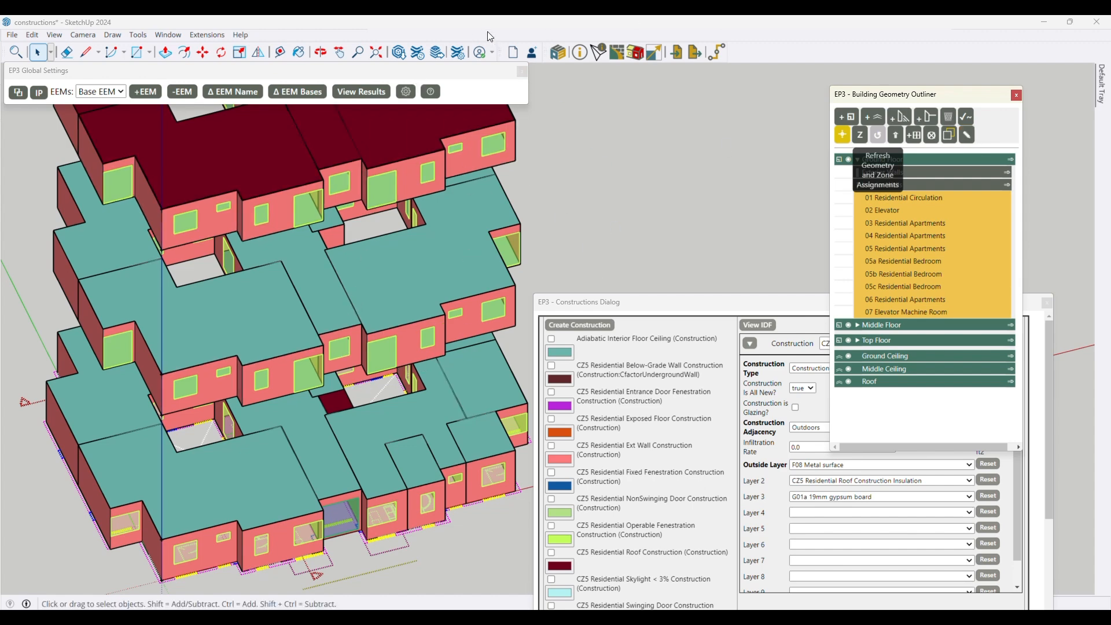
scroll(485, 106, "down", 1)
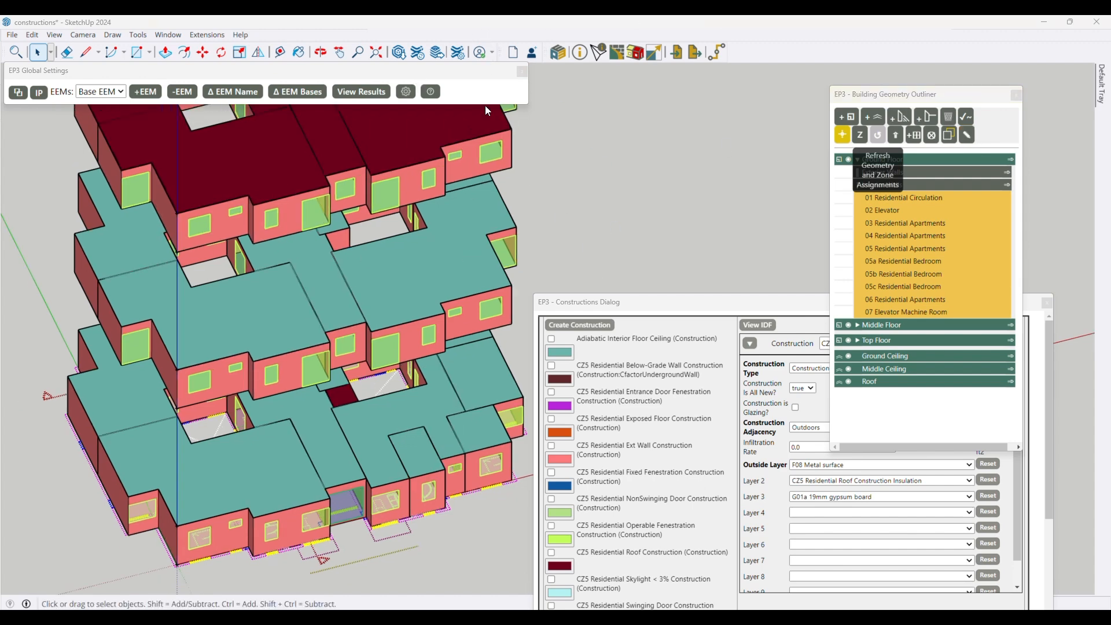
Step: Examine the building from the top view for apartment corners of lower floors that are exposed beyond the floors above
left_click(417, 425)
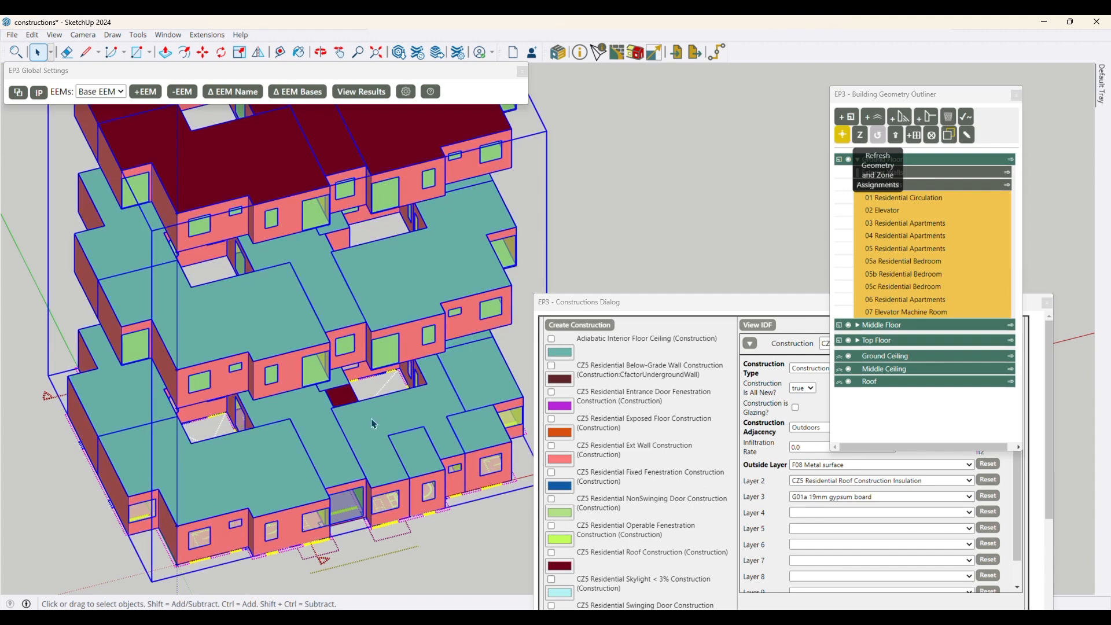
middle_click_drag(373, 425, 300, 472)
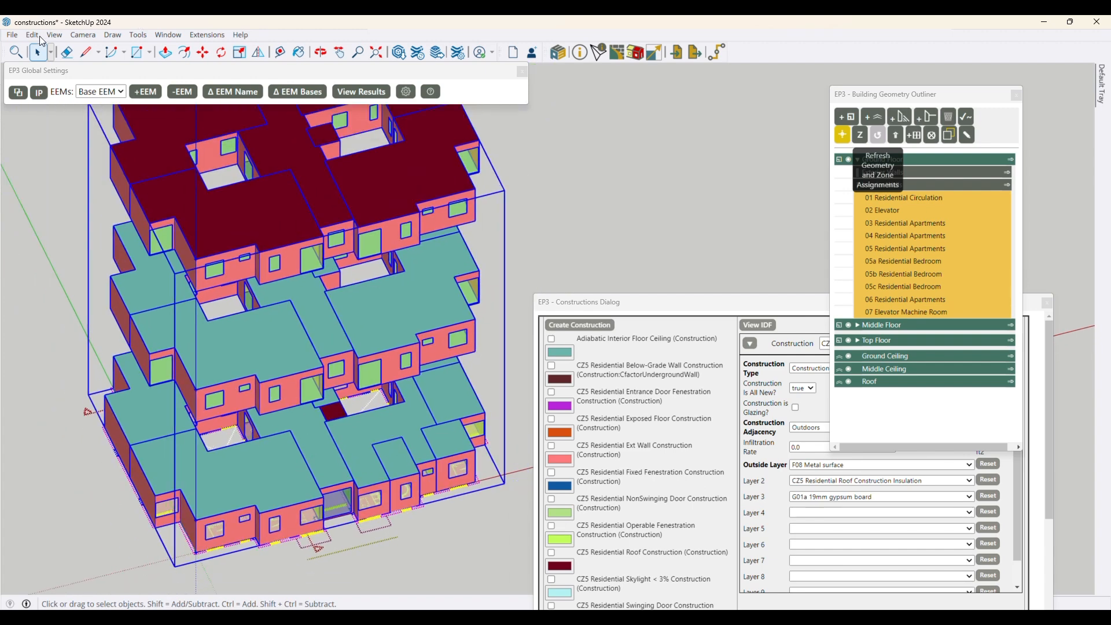
left_click(82, 34)
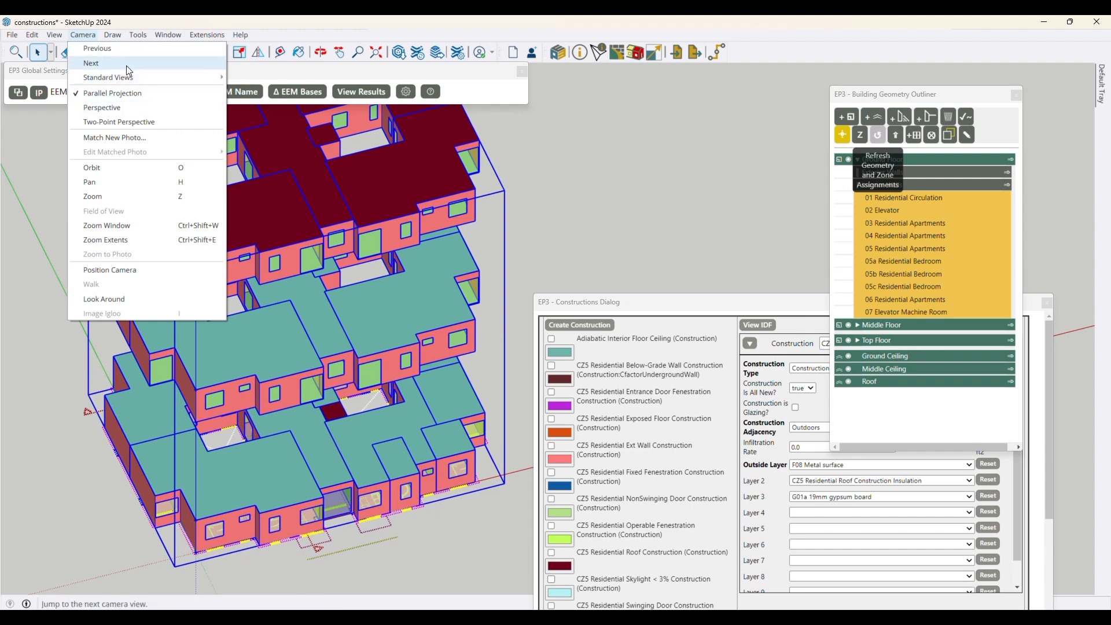
mouse_move(154, 77)
left_click(288, 78)
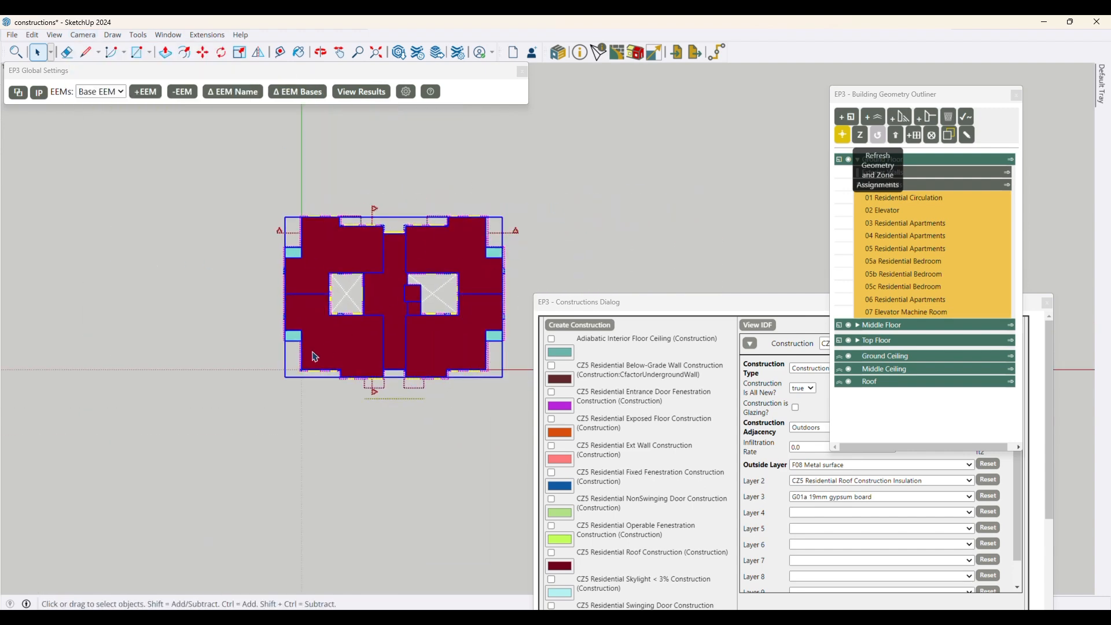
scroll(504, 345, "up", 5)
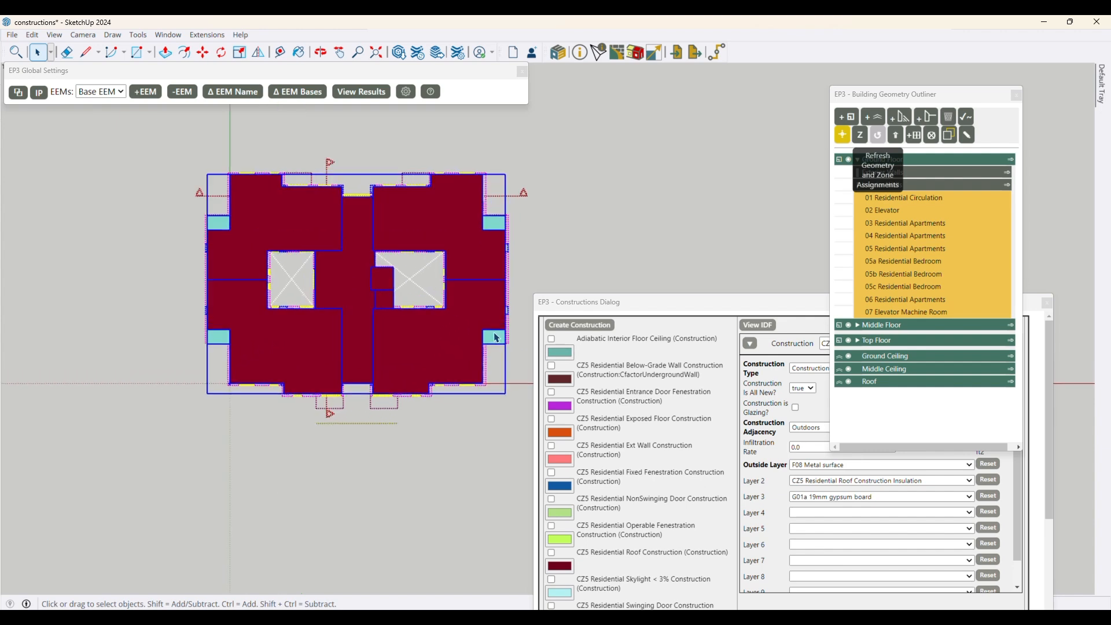
scroll(504, 350, "up", 2)
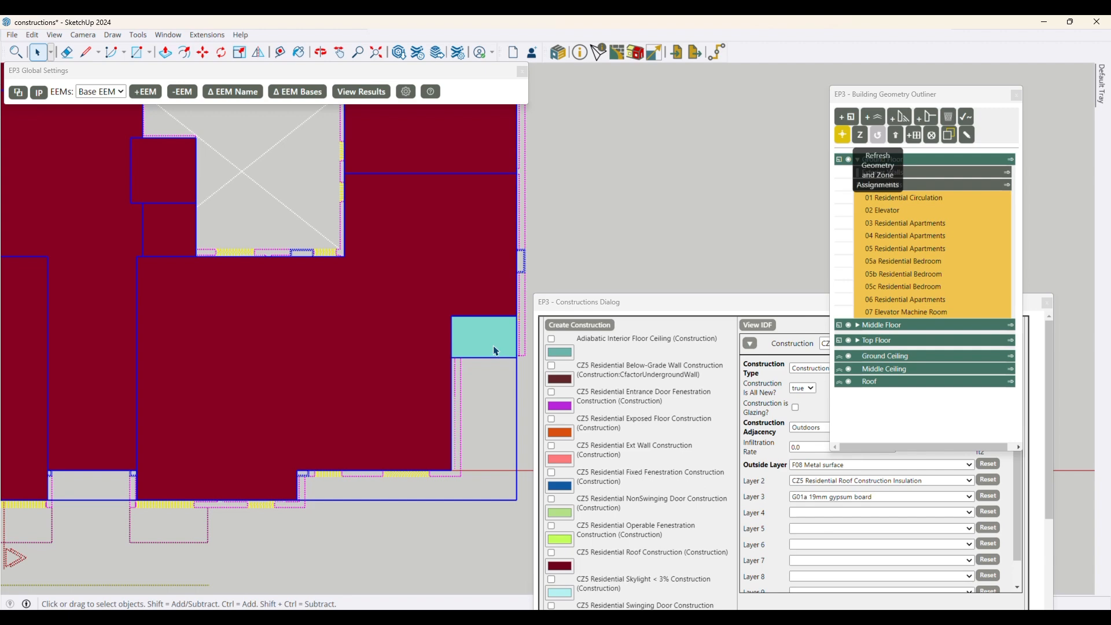
Step: Open the Ground Ceiling for editing and split off the first exposed corner patch with lines aligned to the middle floor's wall corner above
mouse_move(463, 446)
middle_mouse_down()
mouse_move(439, 459)
mouse_move(358, 272)
mouse_move(278, 246)
middle_mouse_up()
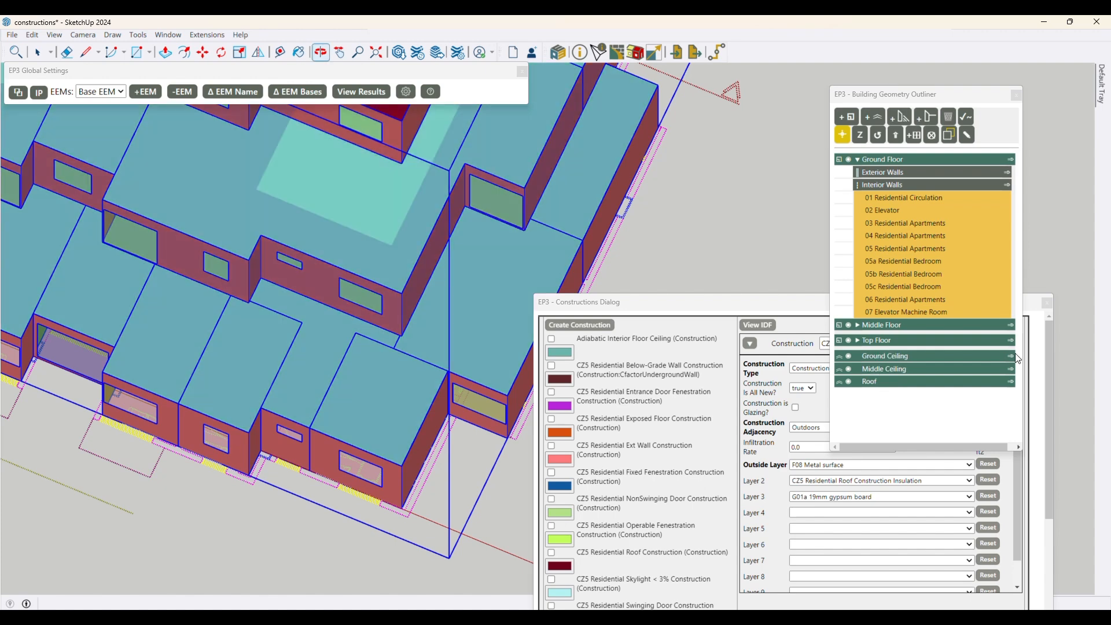
left_click(1011, 355)
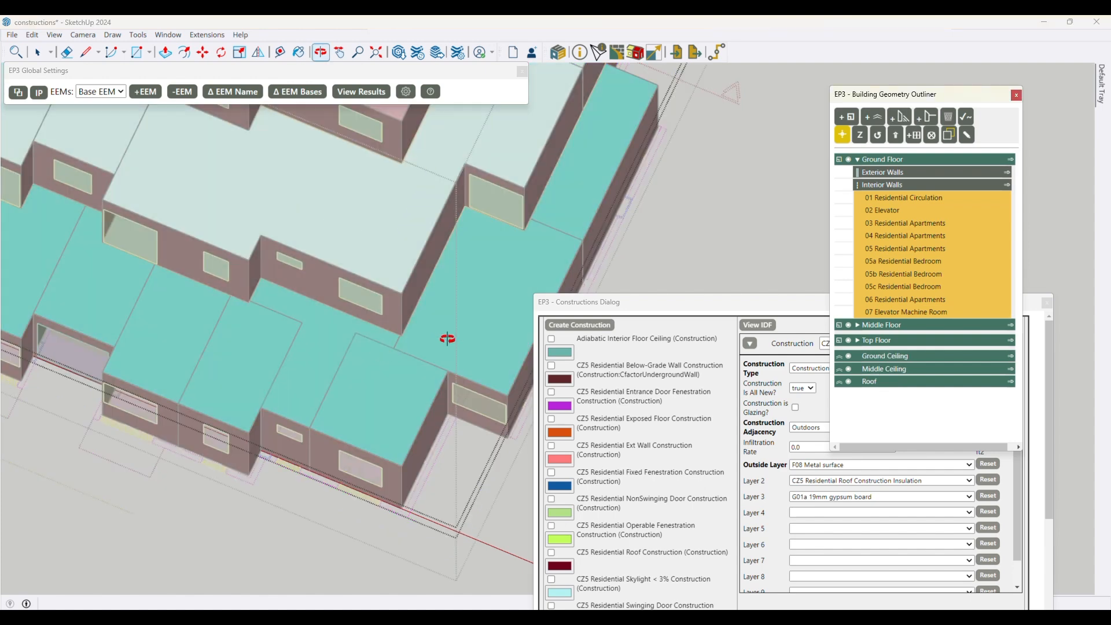
key("space")
left_click(471, 359)
scroll(347, 334, "down", 3)
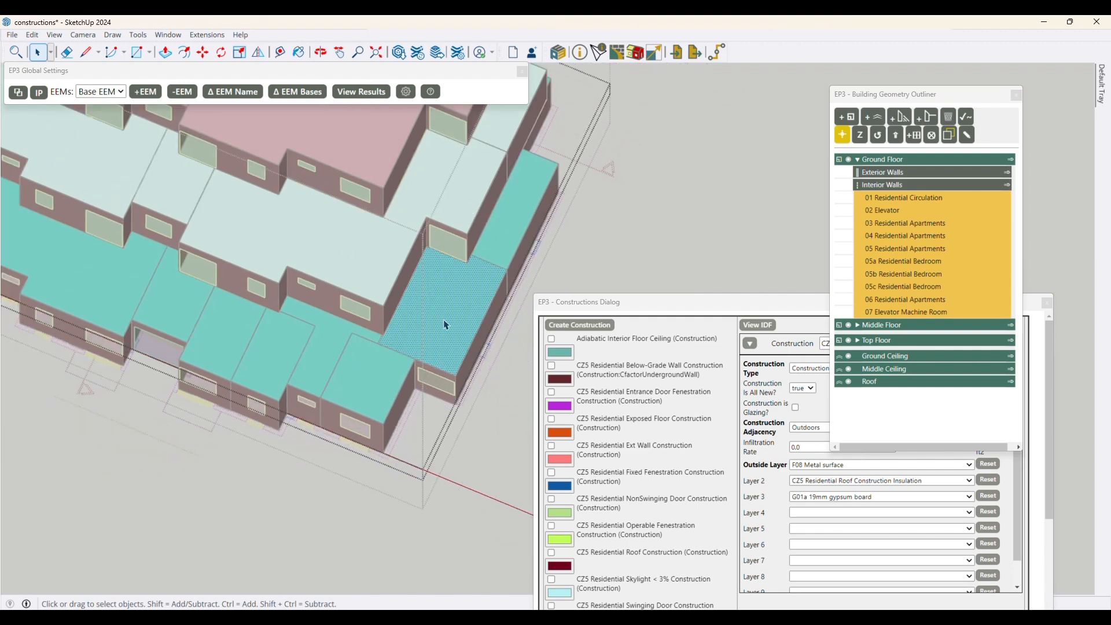
key("l")
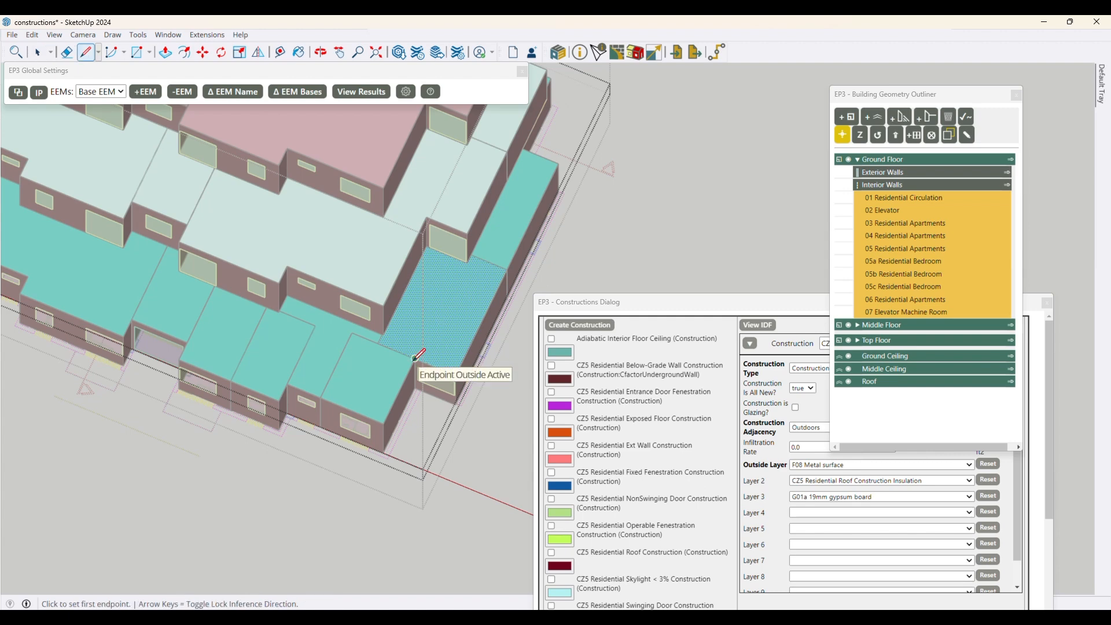
left_click(415, 358)
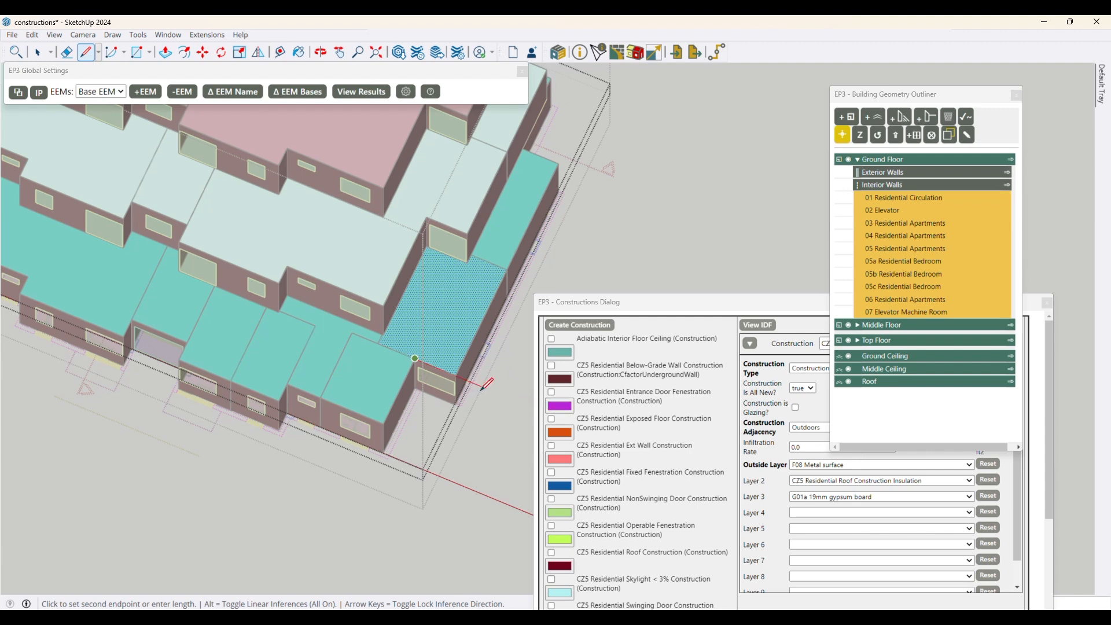
scroll(434, 414, "down", 2)
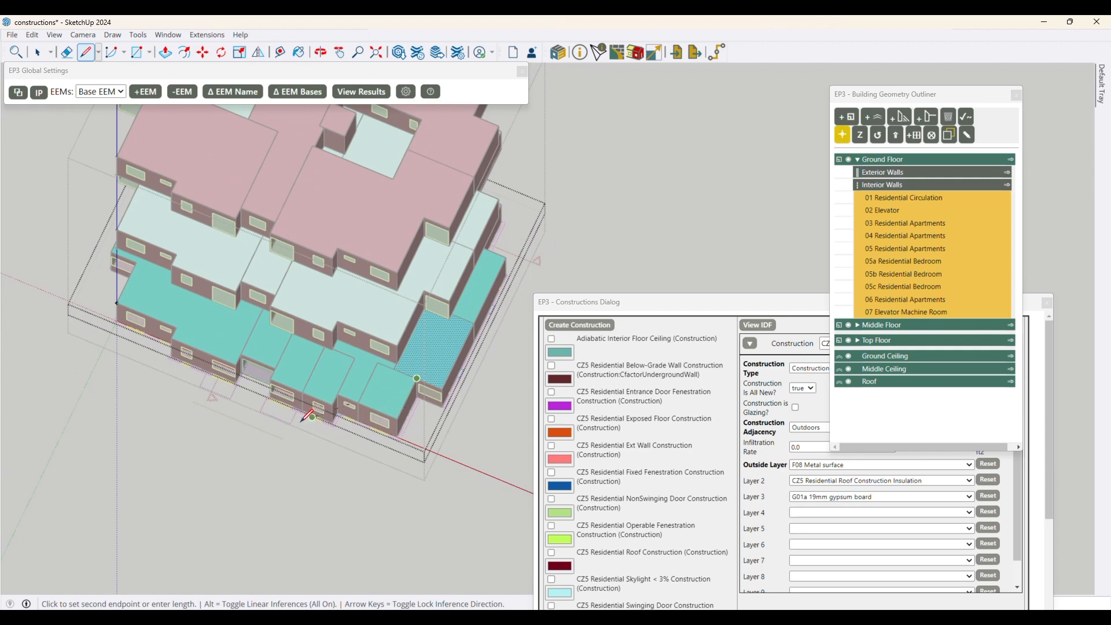
scroll(300, 422, "down", 1)
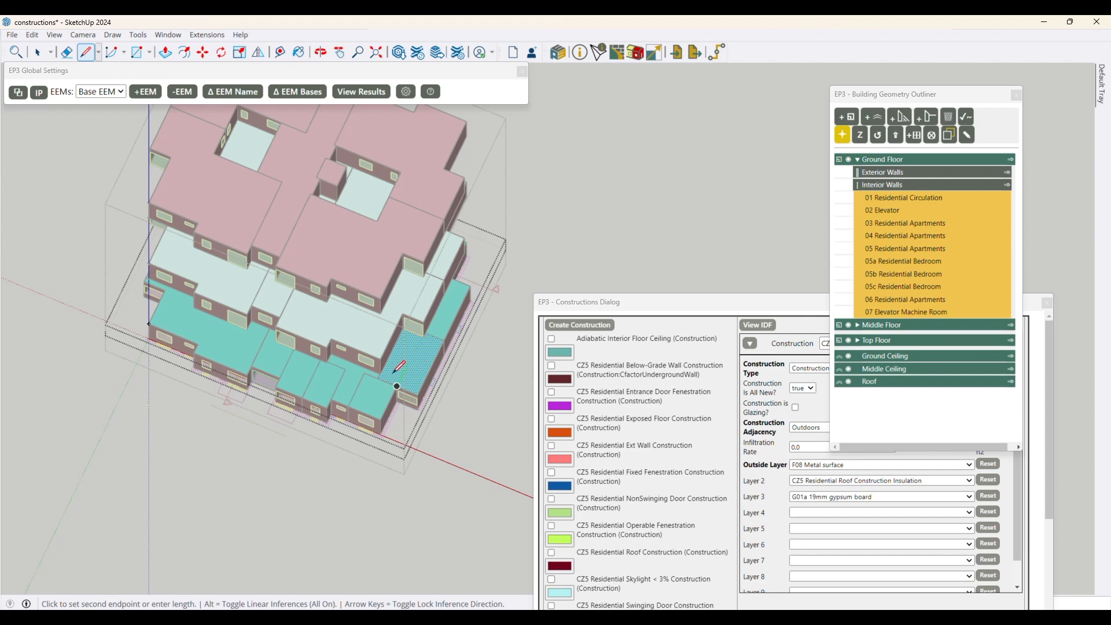
scroll(398, 369, "up", 5)
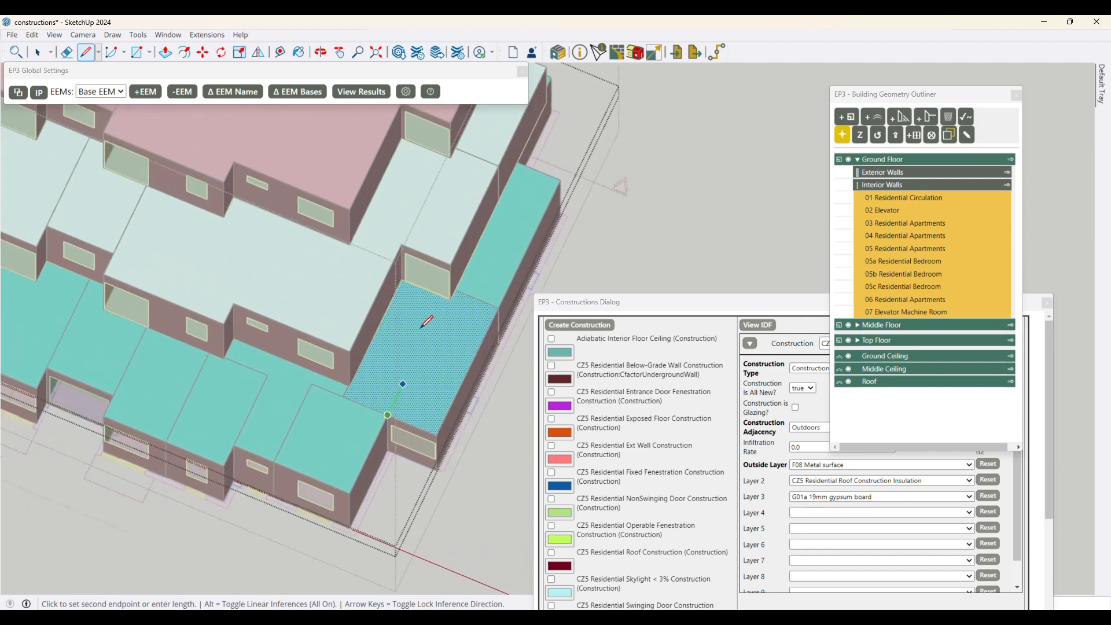
key("Left")
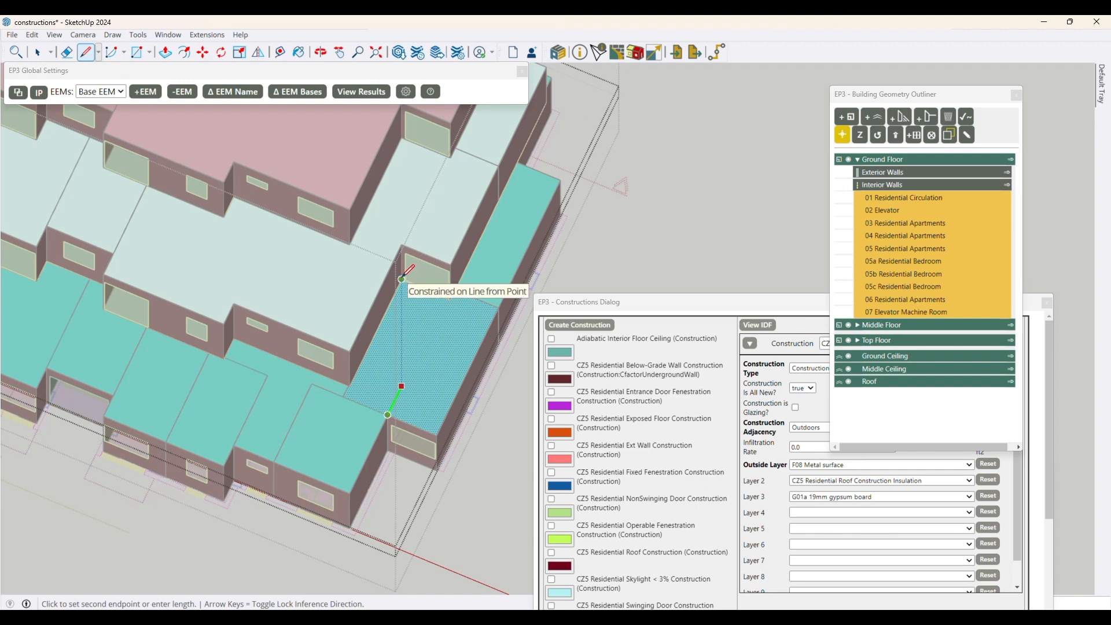
left_click(406, 250)
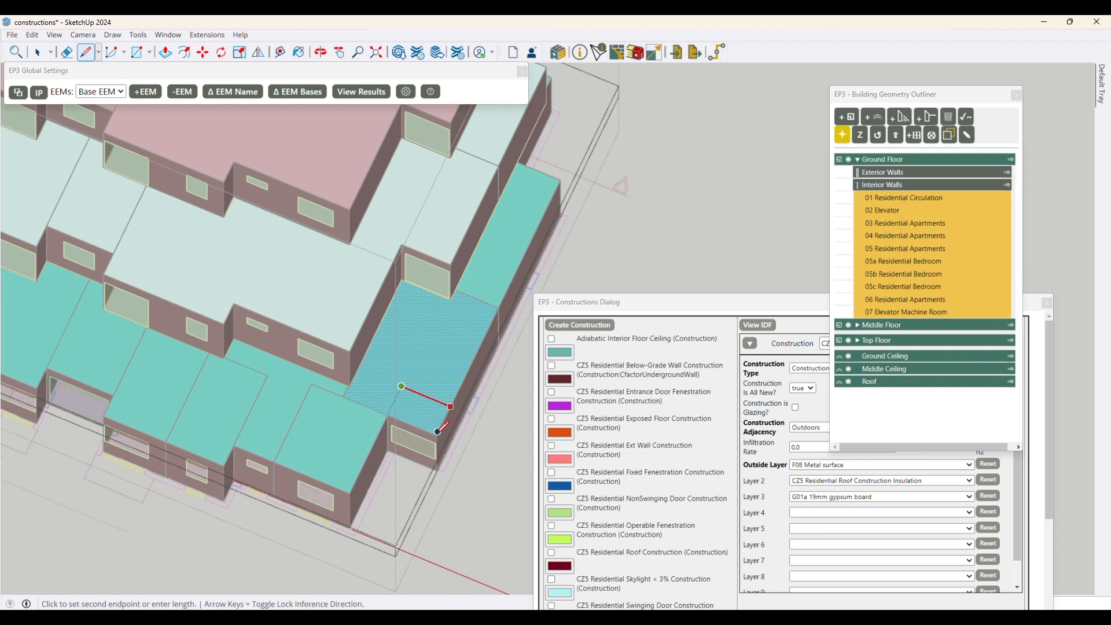
left_click(443, 426)
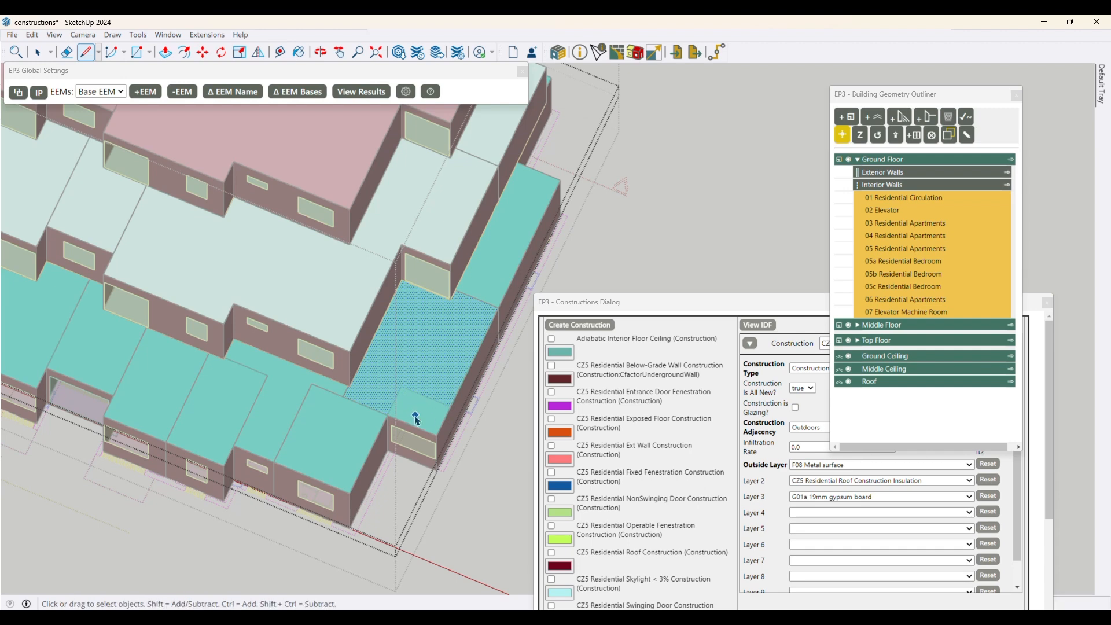
Step: Paint the first exposed corner patch of the Ground Ceiling with CZ5 Residential Roof Construction
key("space")
left_click(417, 431)
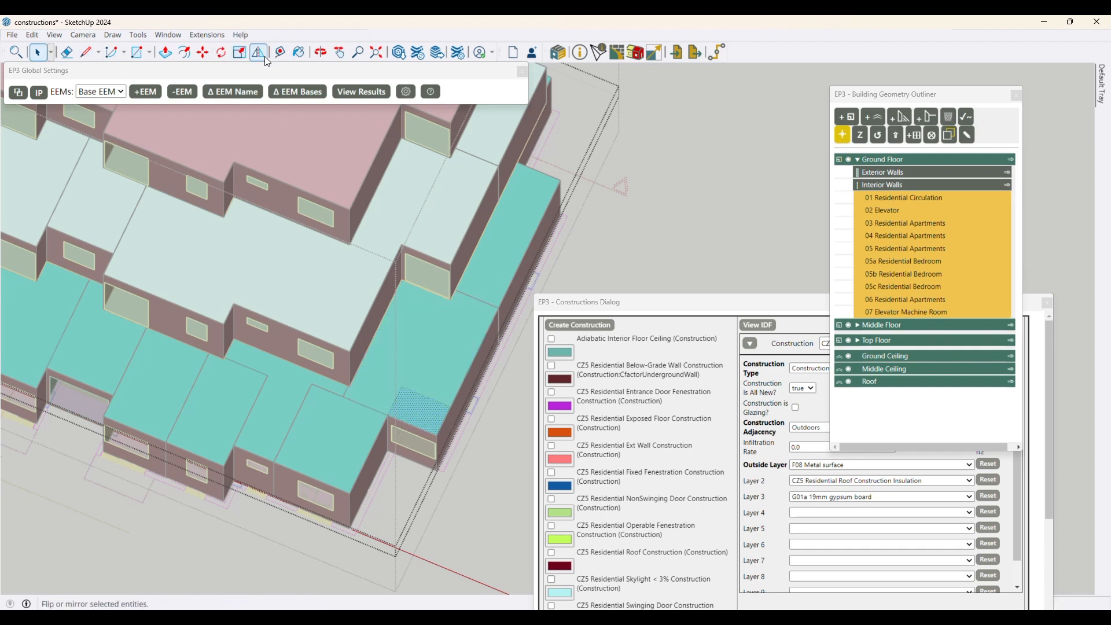
left_click(302, 54)
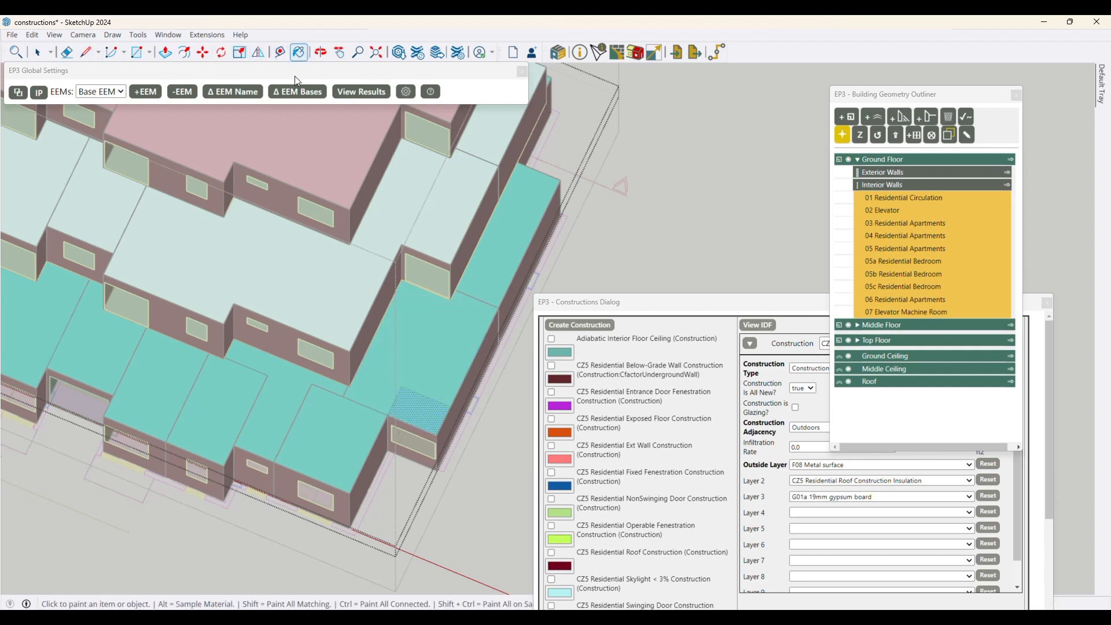
left_click(437, 414)
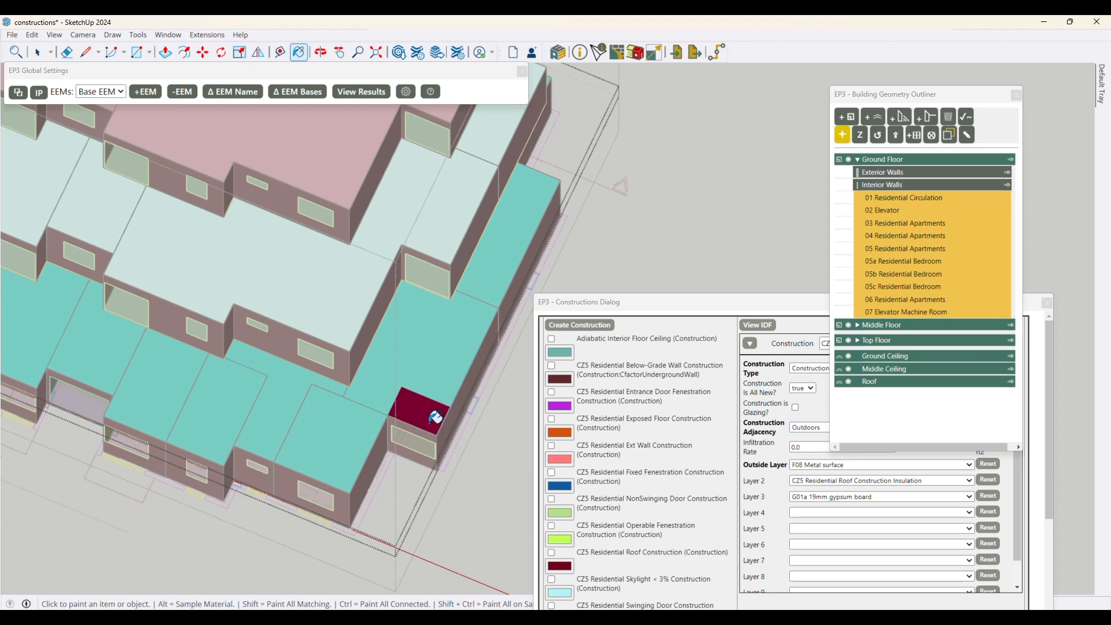
key("space")
Step: Split off the exposed patch at the other end of the same facade with two lines and paint it with CZ5 Residential Roof Construction
scroll(360, 463, "down", 2)
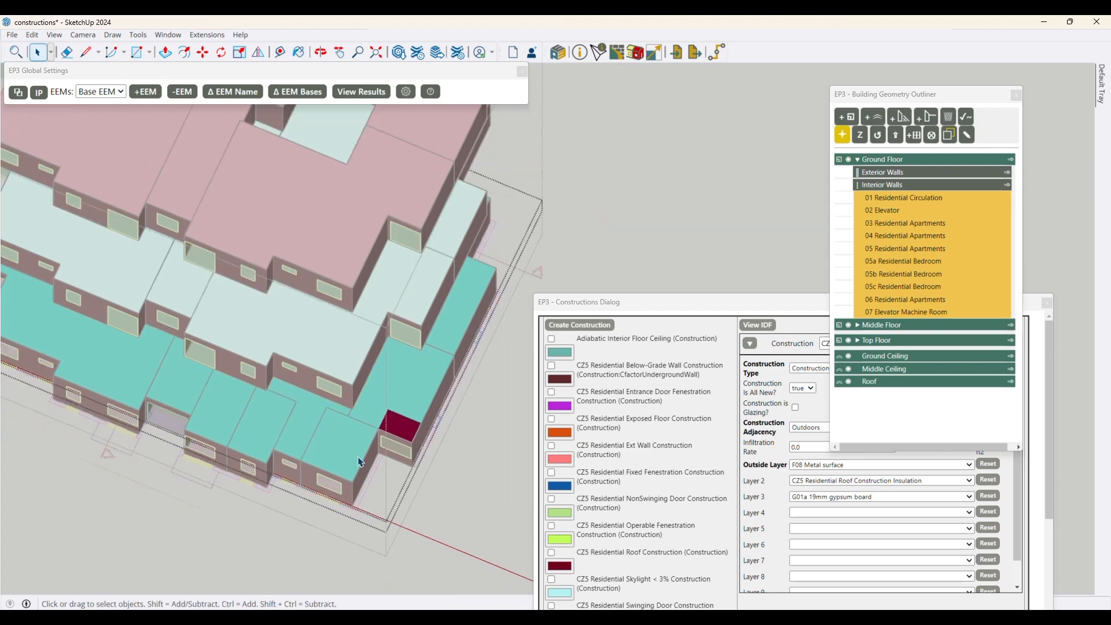
middle_click_drag(360, 462, 87, 371)
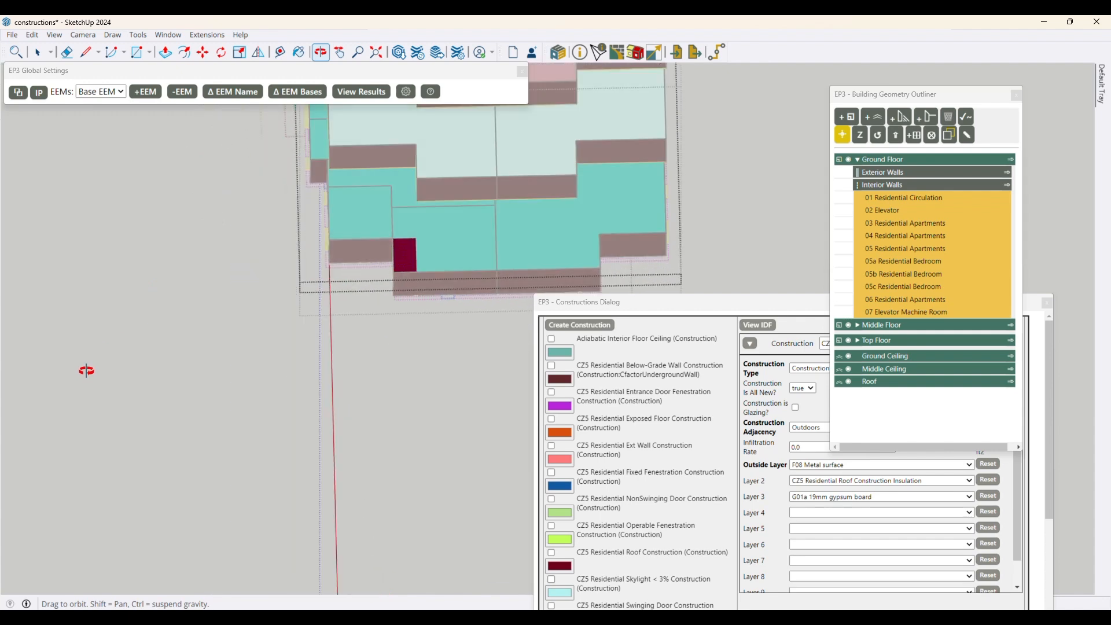
key("l")
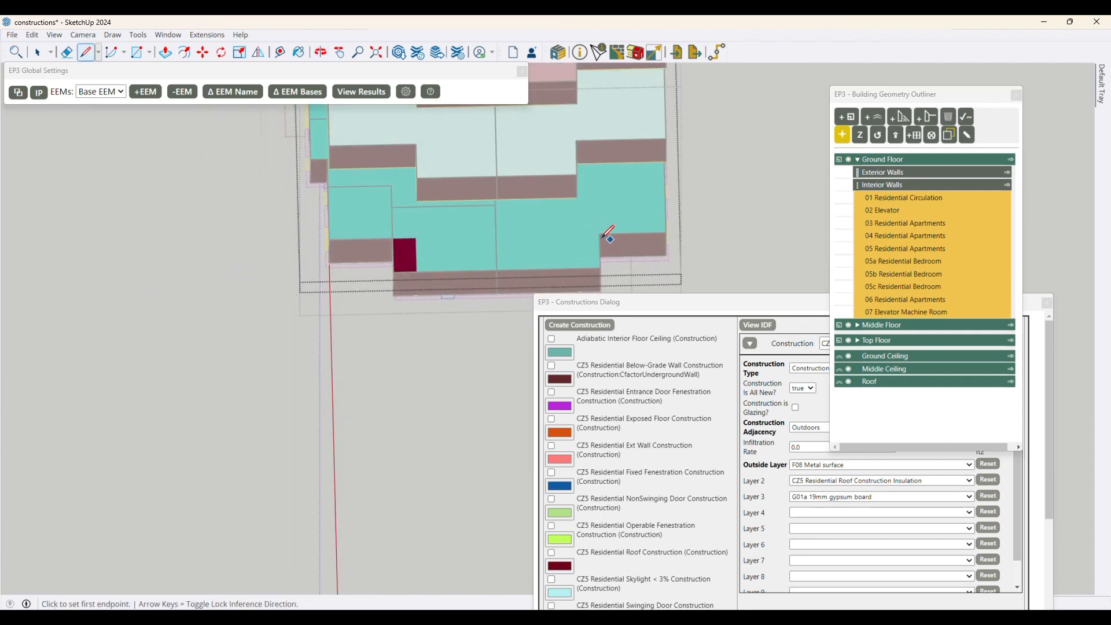
left_click(600, 233)
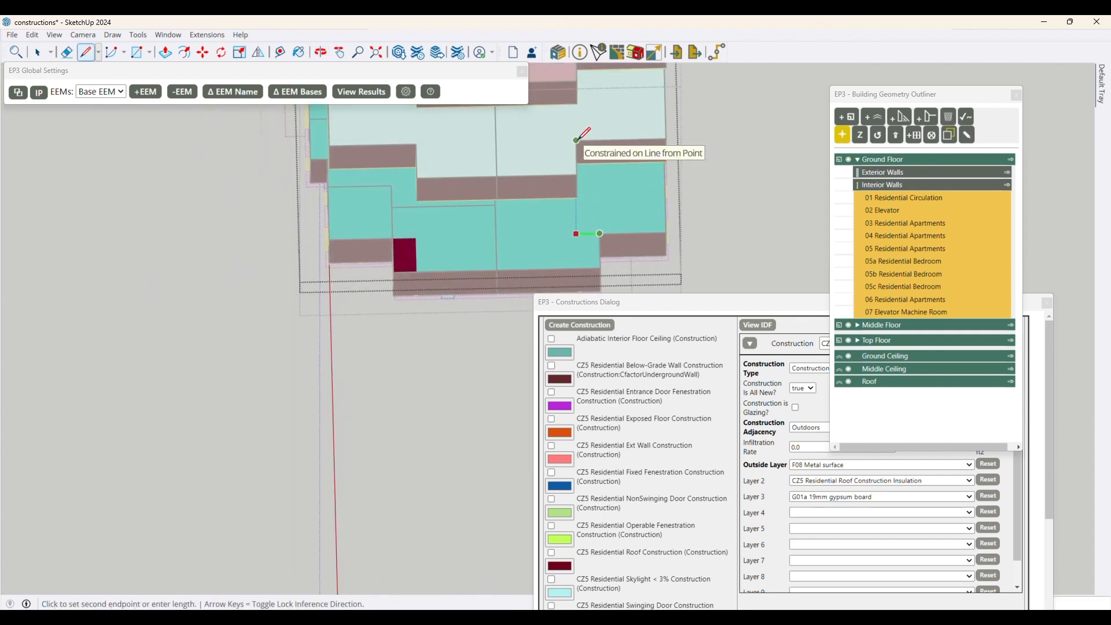
left_click(577, 234)
left_click(576, 267)
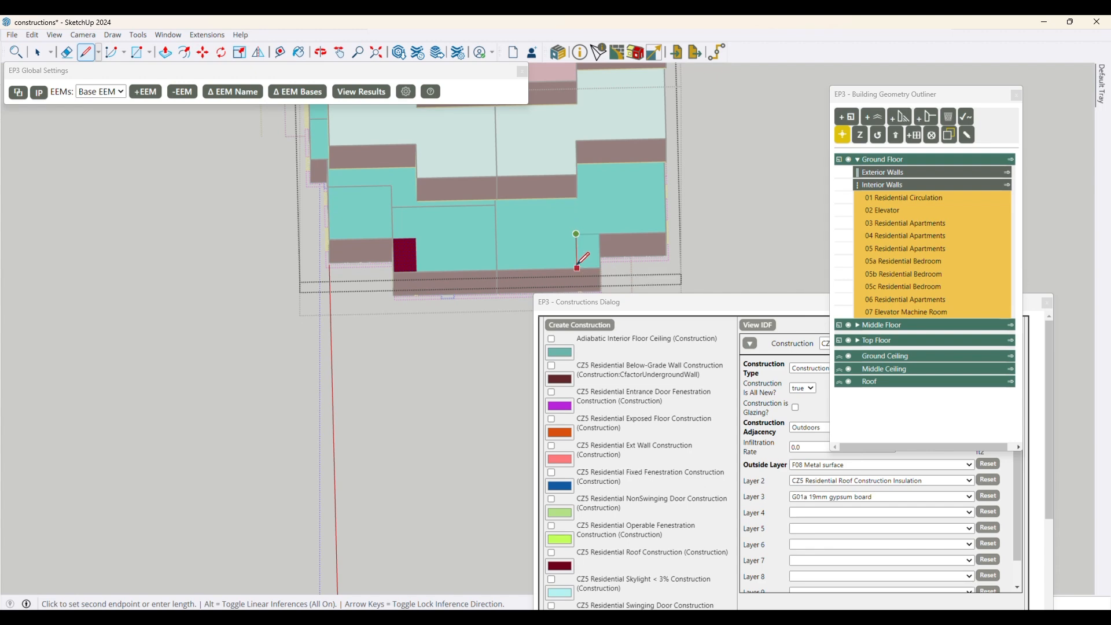
key("space")
left_click(592, 263)
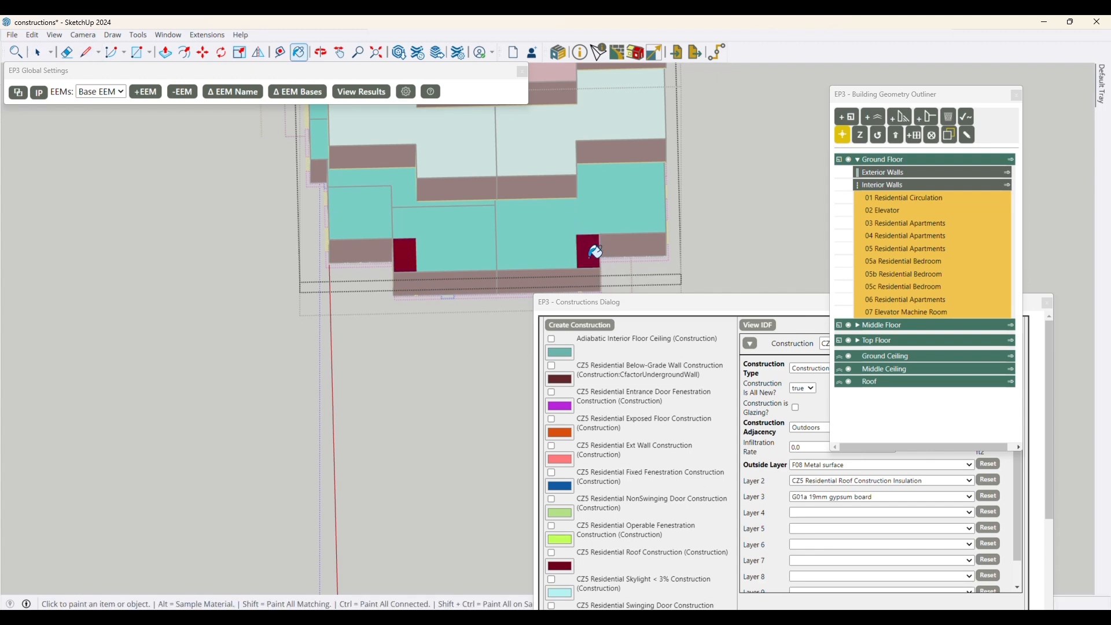
Step: Split off the third exposed corner patch on the opposite side, aligned to the wall above, and paint it with CZ5 Residential Roof Construction
middle_click_drag(788, 231, 205, 194)
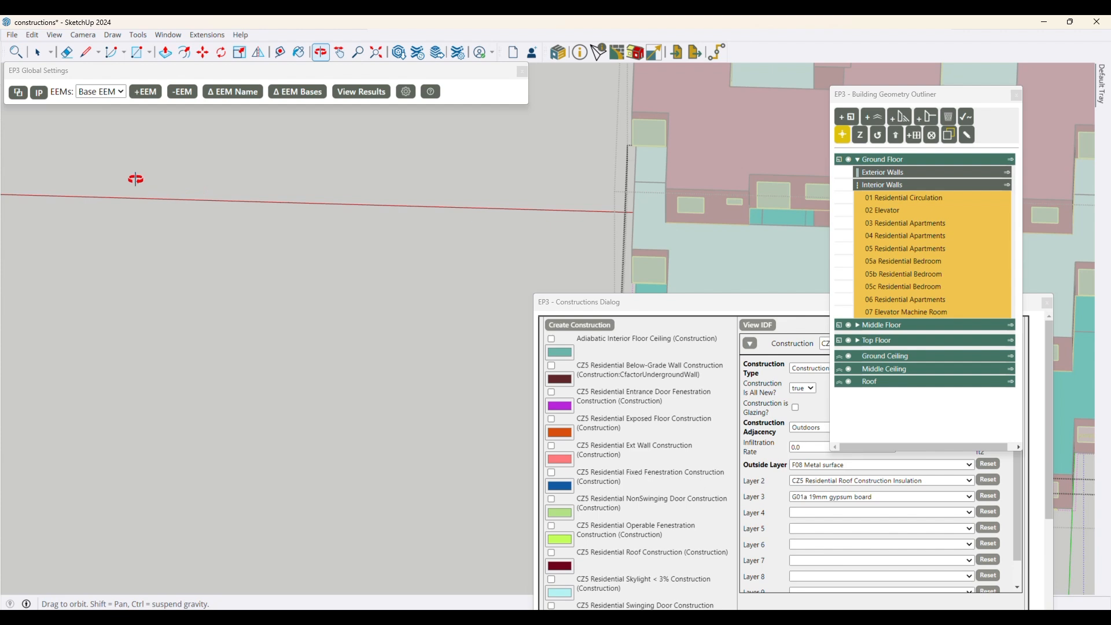
left_click_drag(212, 207, 126, 187)
scroll(126, 186, "down", 2)
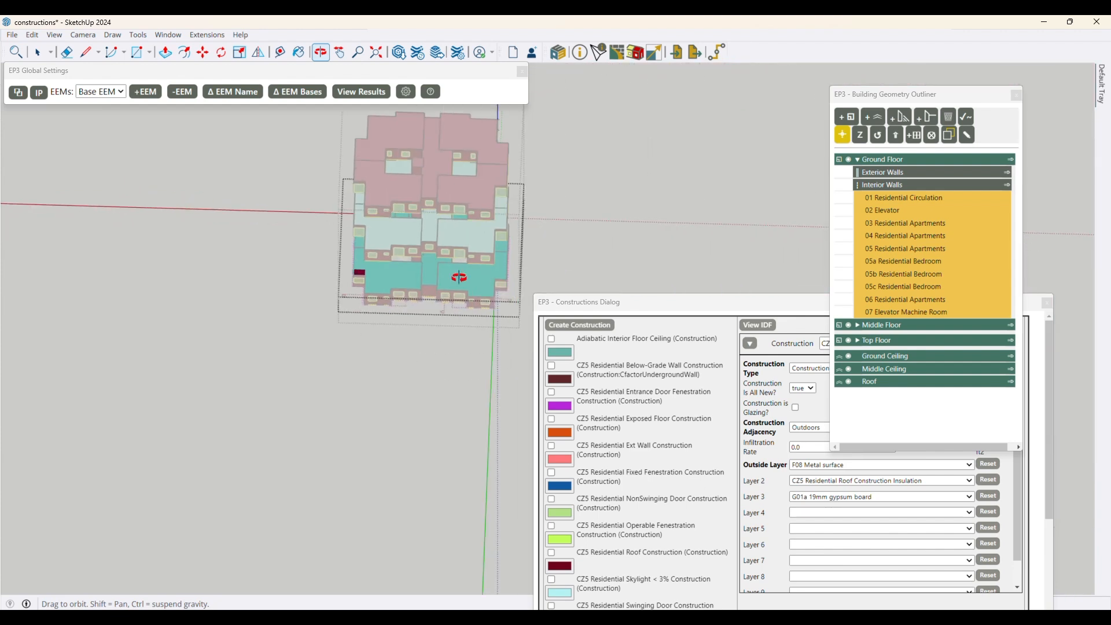
scroll(512, 275, "up", 4)
key("space")
left_click(514, 271)
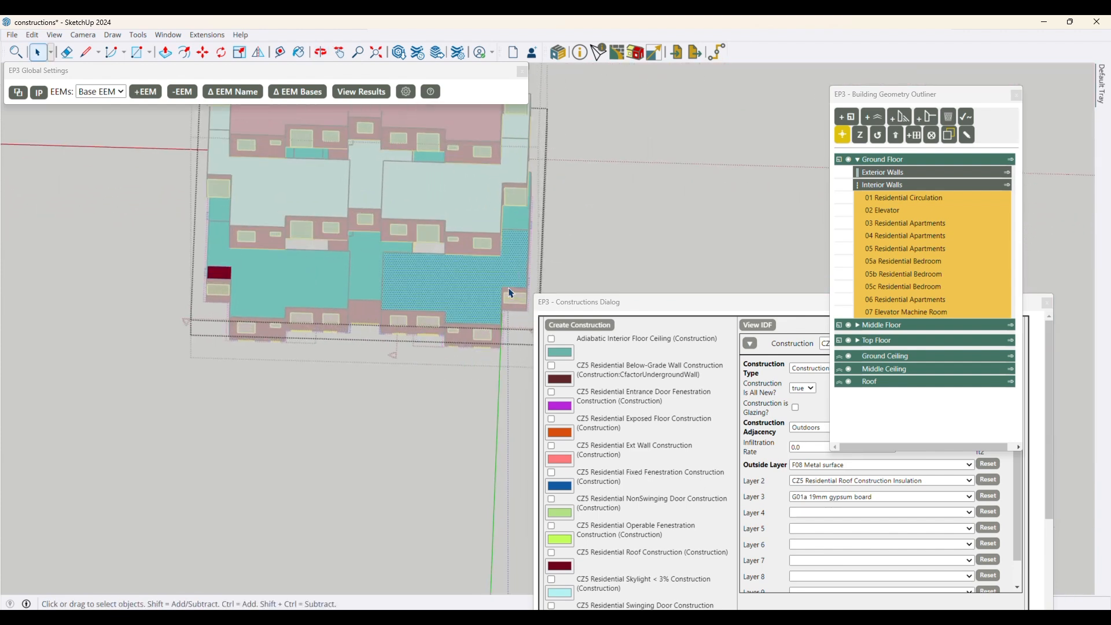
key("l")
left_click(502, 287)
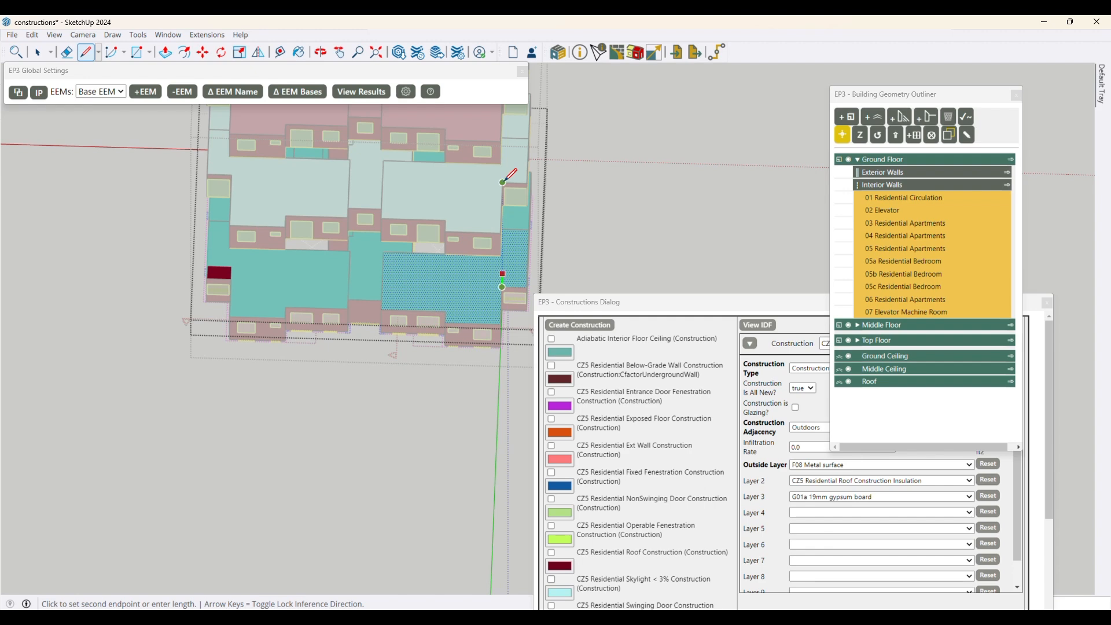
key("Left")
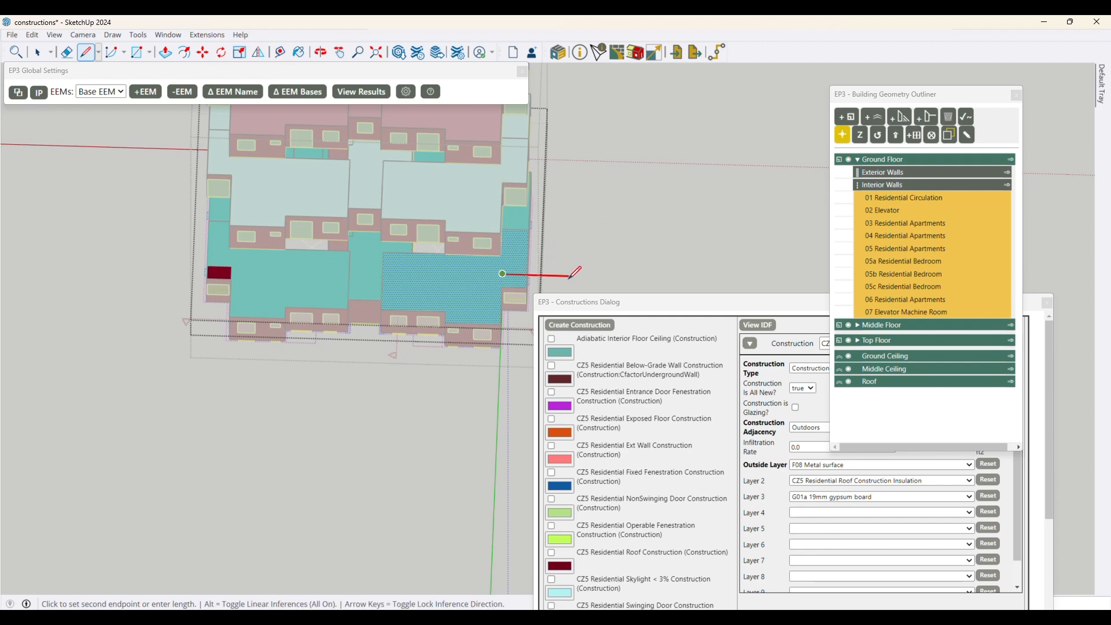
key("Right")
left_click(524, 286)
key("space")
left_click(519, 284)
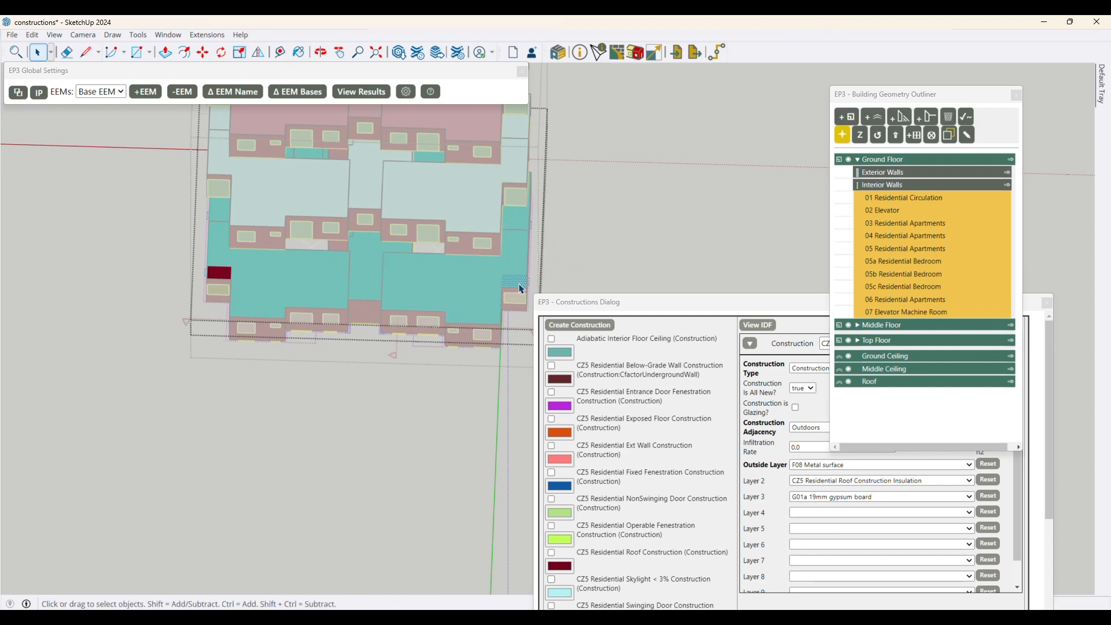
Step: Split off the fourth exposed corner patch, paint it with CZ5 Residential Roof Construction, and finish editing the Ground Ceiling
key("o")
left_click_drag(576, 266, 447, 275)
key("space")
left_click(447, 279)
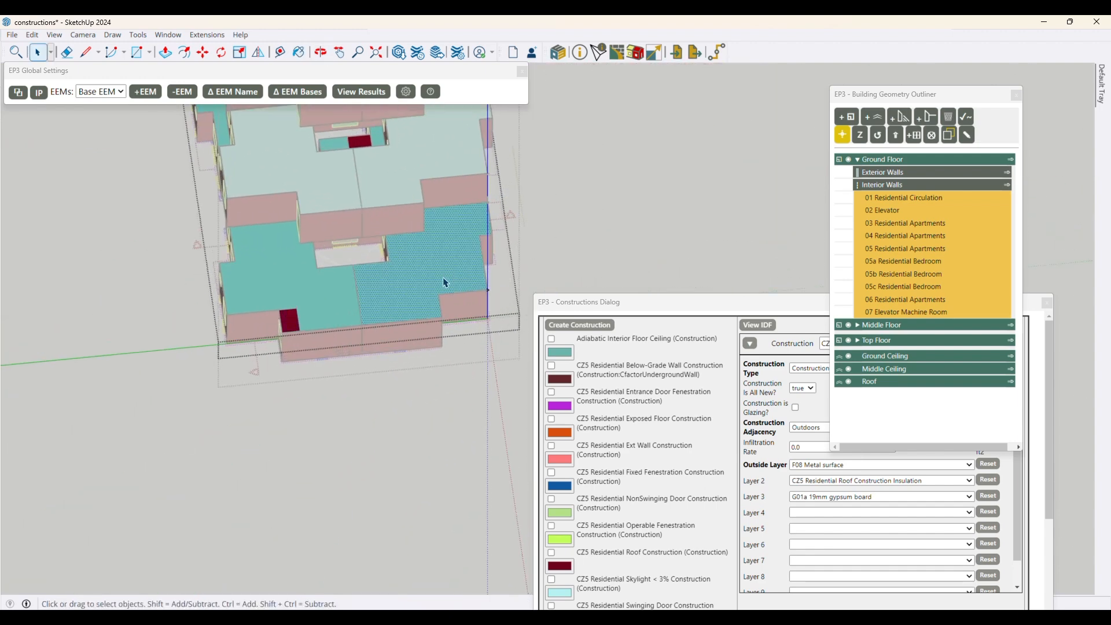
key("l")
left_click(415, 296)
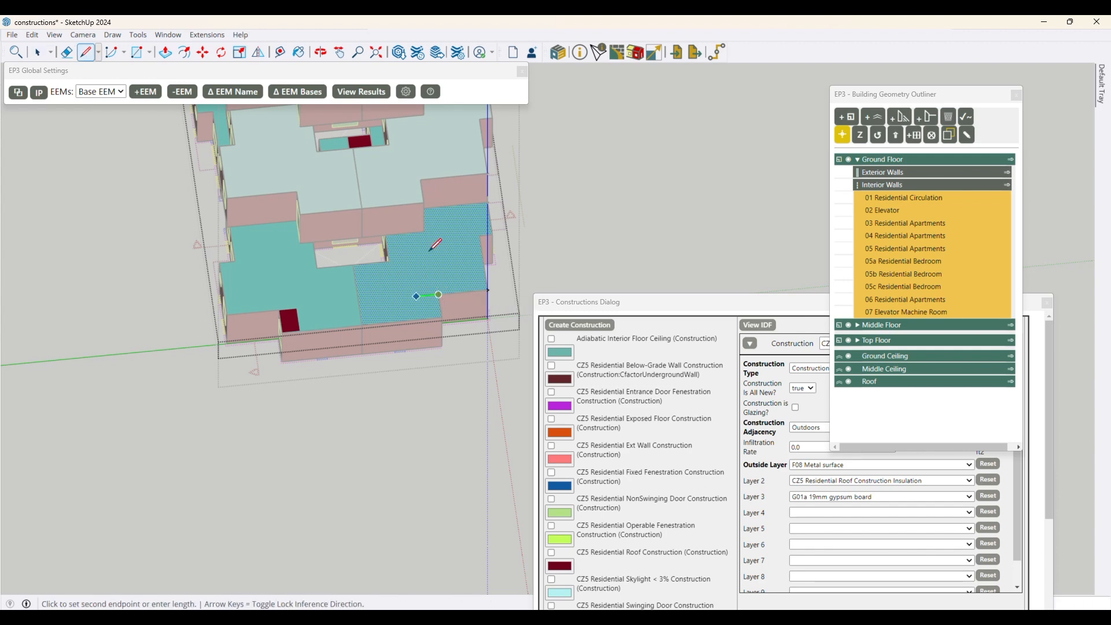
left_click(425, 319)
key("space")
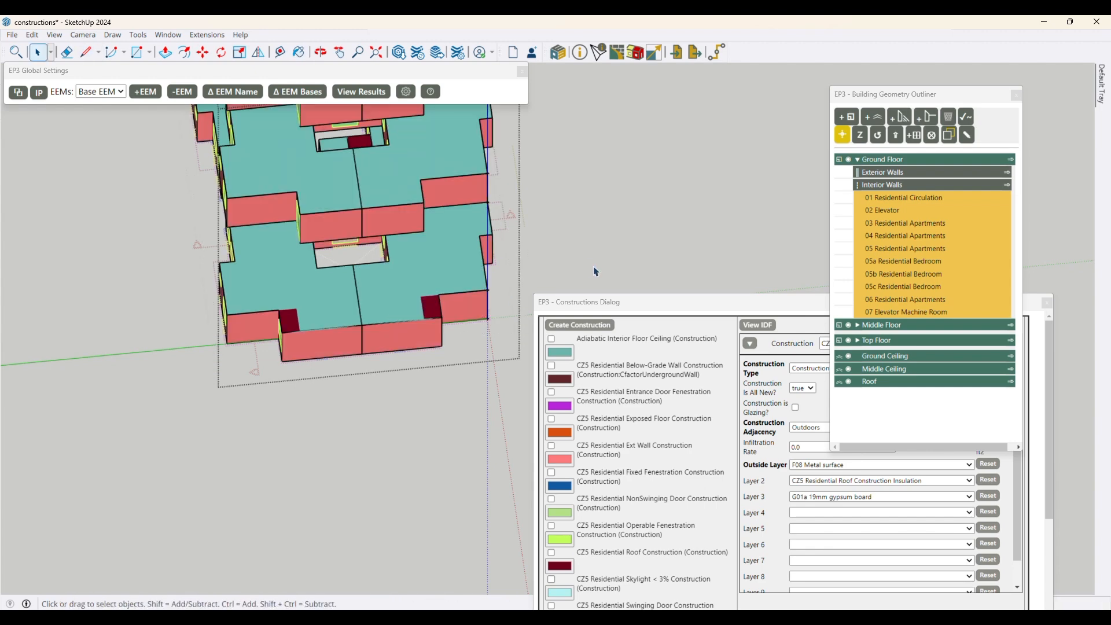
Step: Save the model with the painted exposed ceiling patches
middle_click_drag(410, 349, 406, 288)
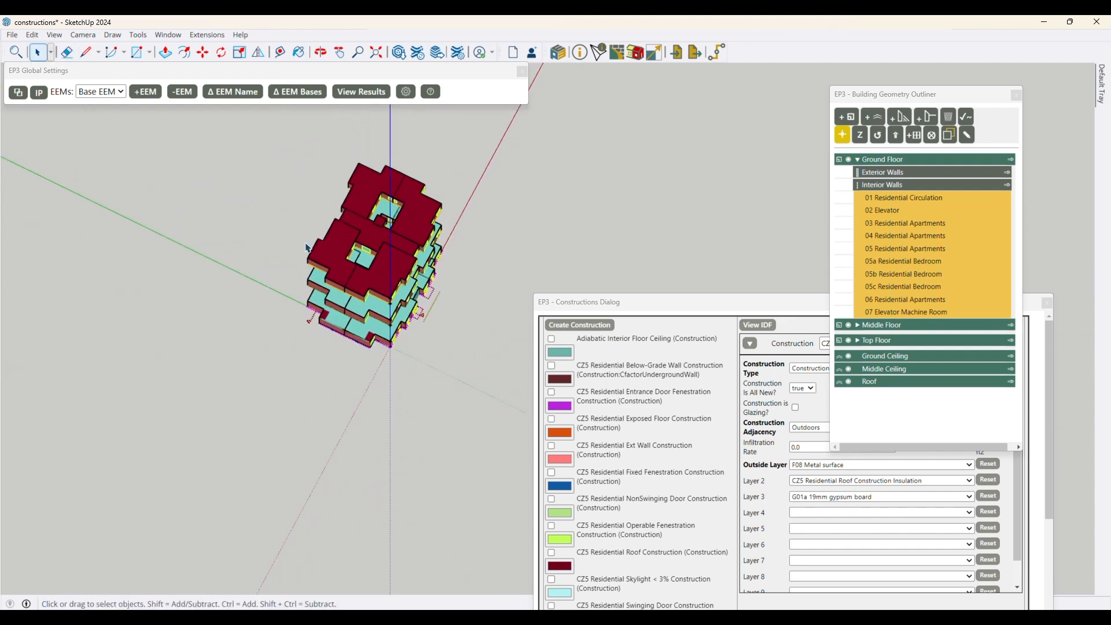
middle_click_drag(388, 375, 225, 422)
scroll(226, 422, "down", 2)
key("space")
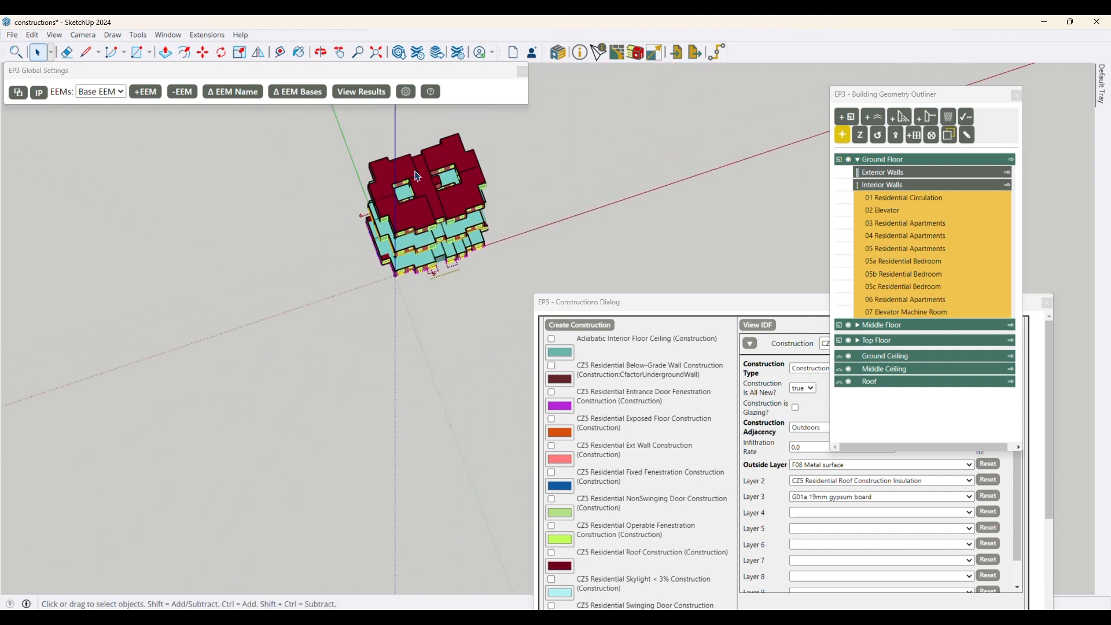
scroll(426, 165, "up", 1)
scroll(428, 166, "up", 1)
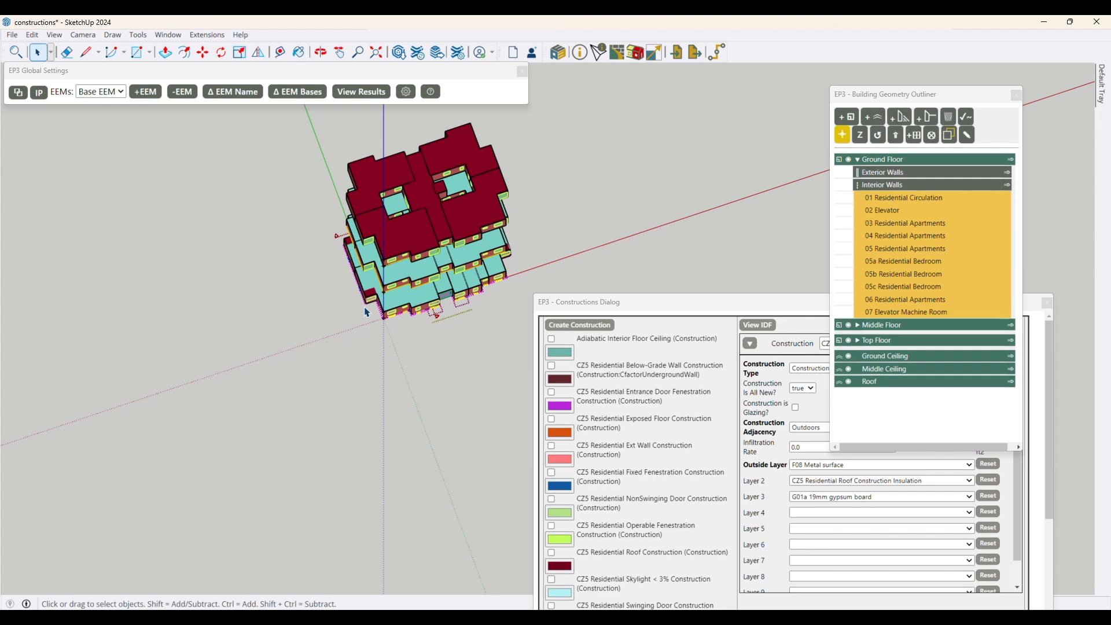
middle_click_drag(482, 263, 484, 253)
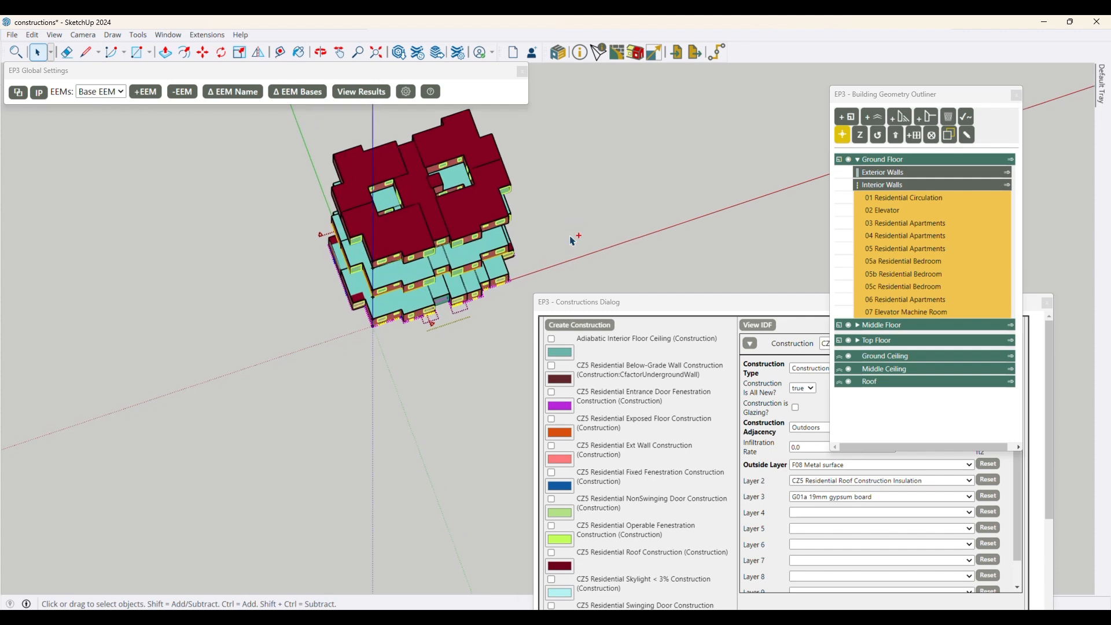
key("ctrl+s")
Step: Open the F Factor Material construction's properties and switch the units to SI
left_click(643, 313)
left_click_drag(643, 313, 676, 168)
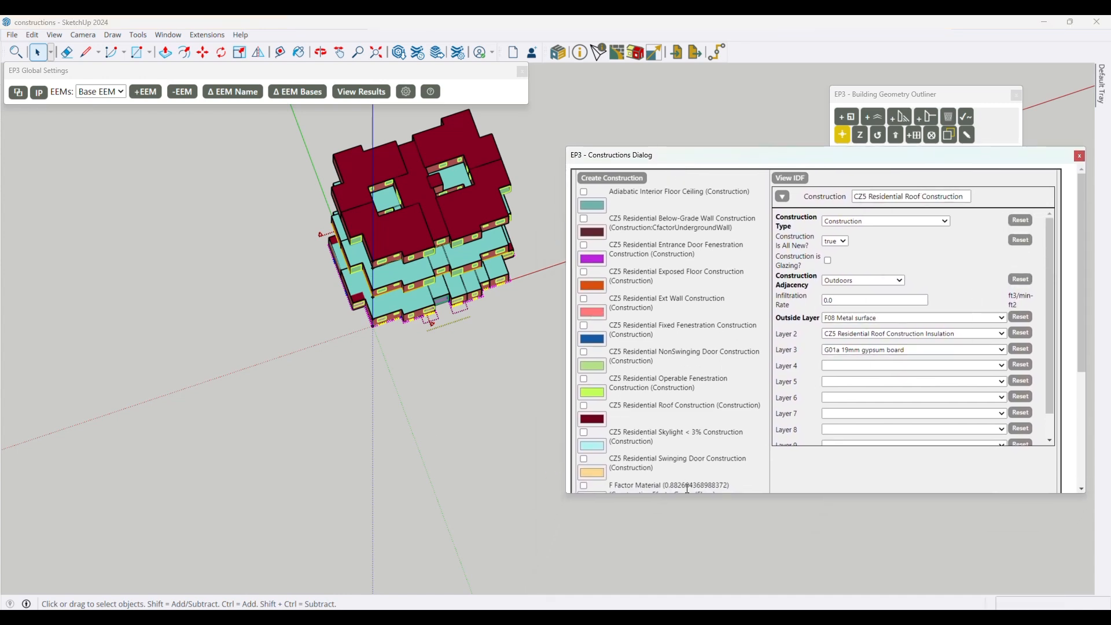
left_click(645, 486)
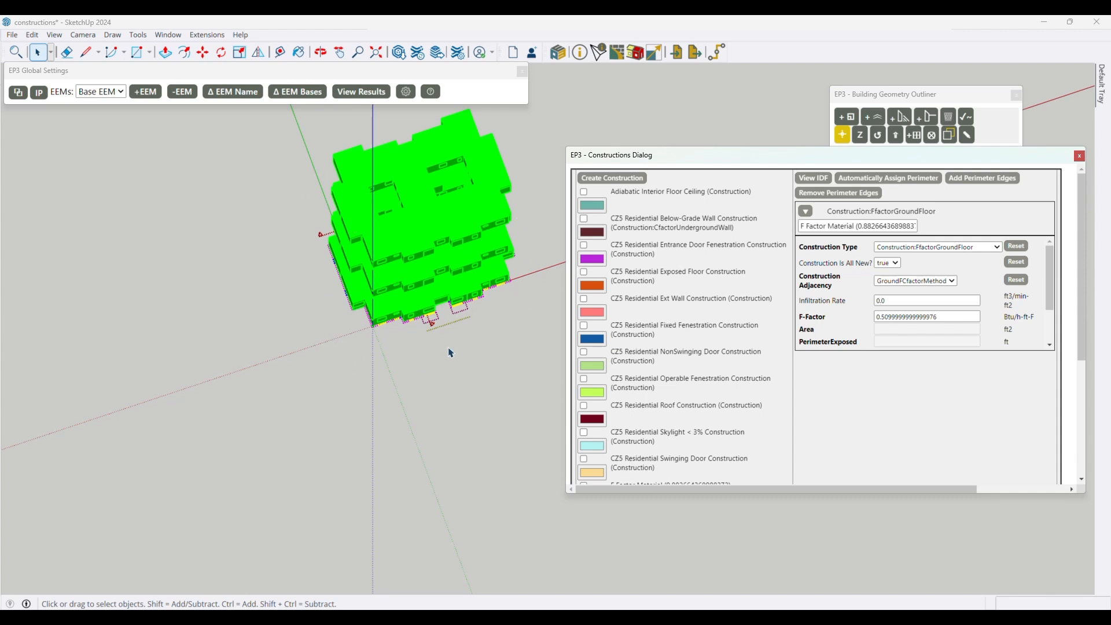
left_click(417, 240)
key("o")
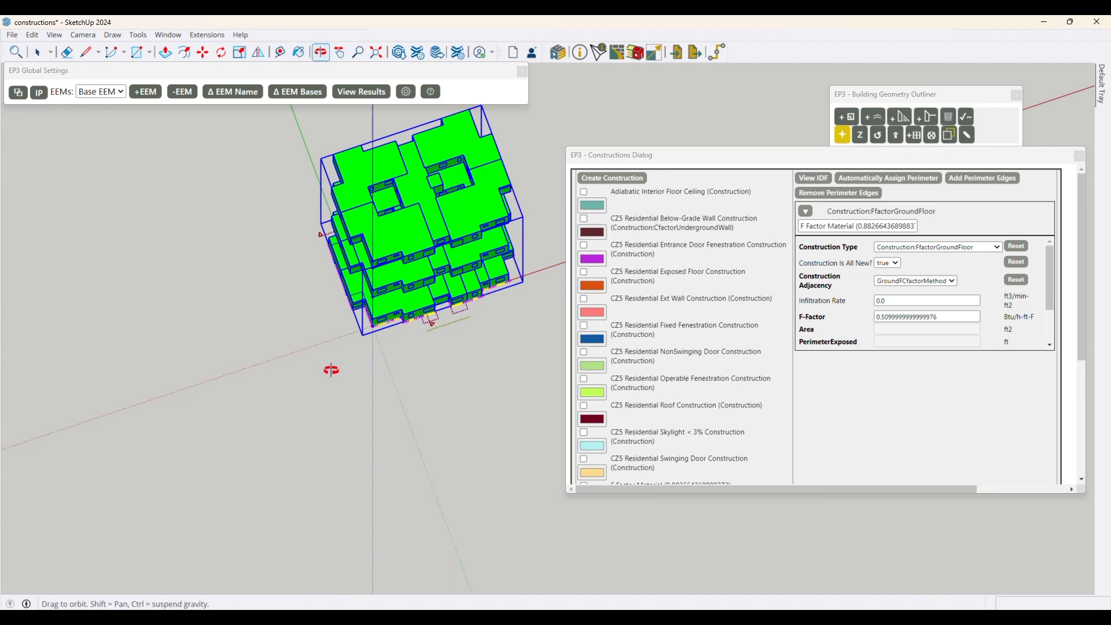
left_click_drag(331, 370, 414, 423)
key("space")
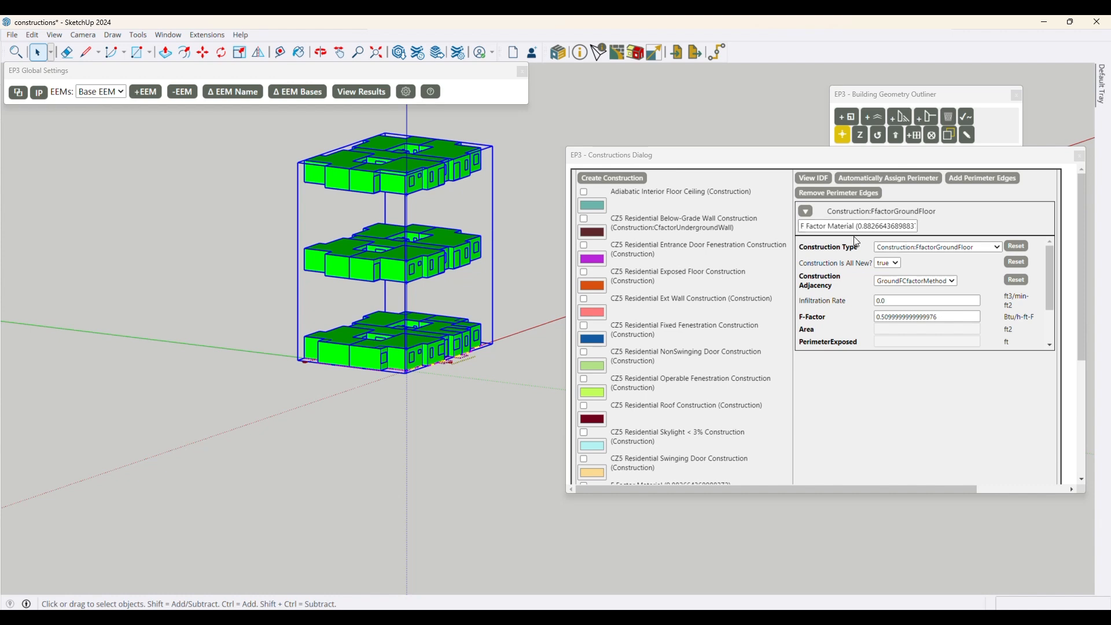
left_click_drag(860, 230, 920, 237)
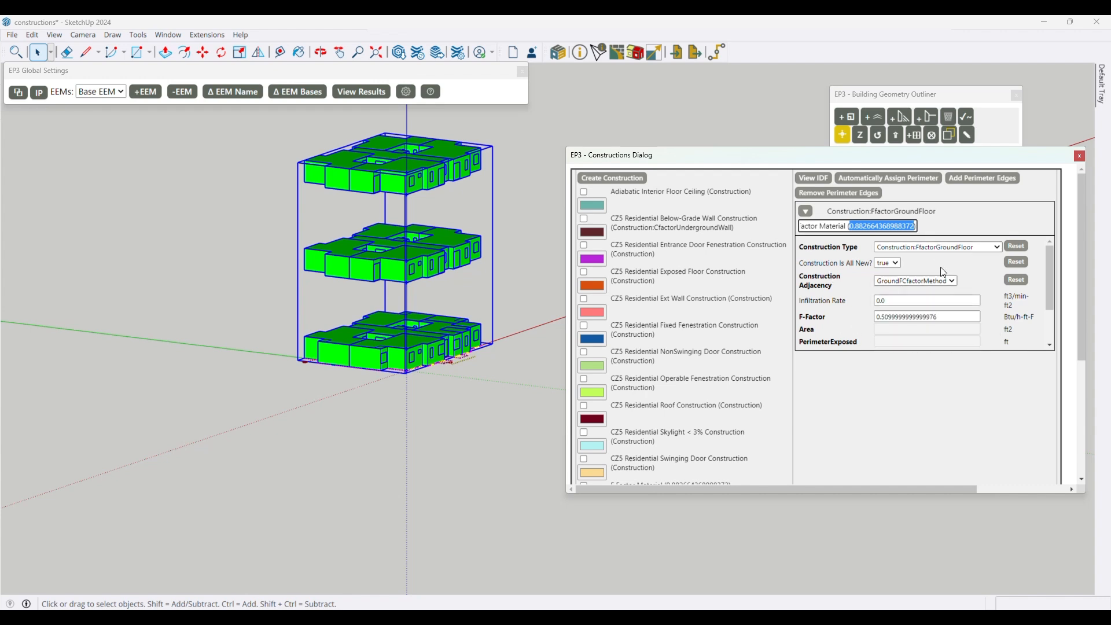
left_click(40, 96)
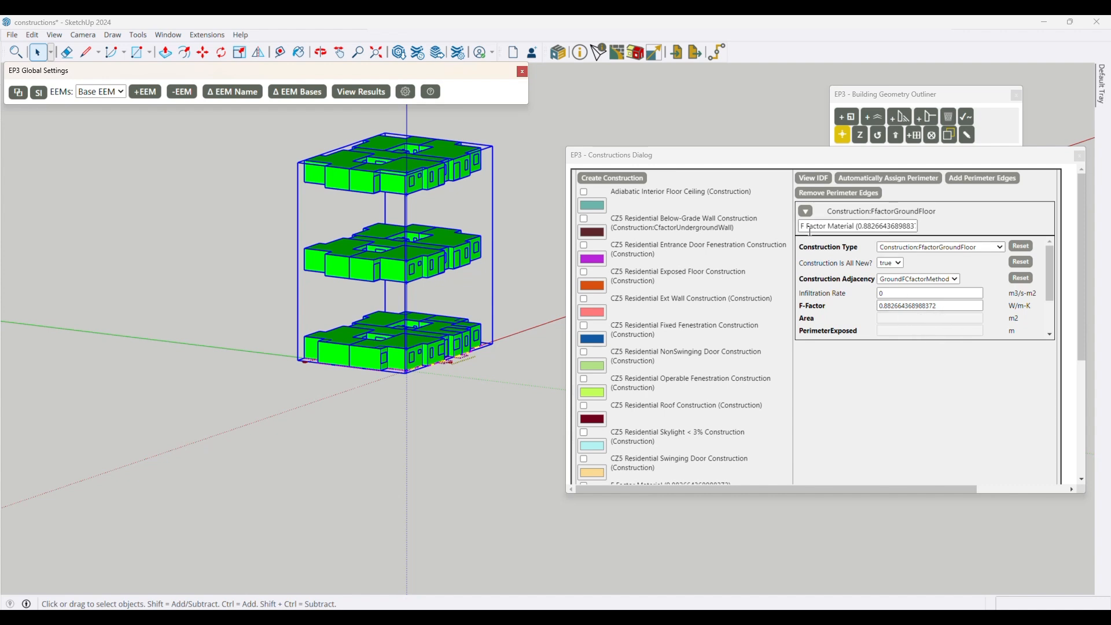
Step: Rename the F-factor construction to "Ground Floor Construction"
left_click(872, 226)
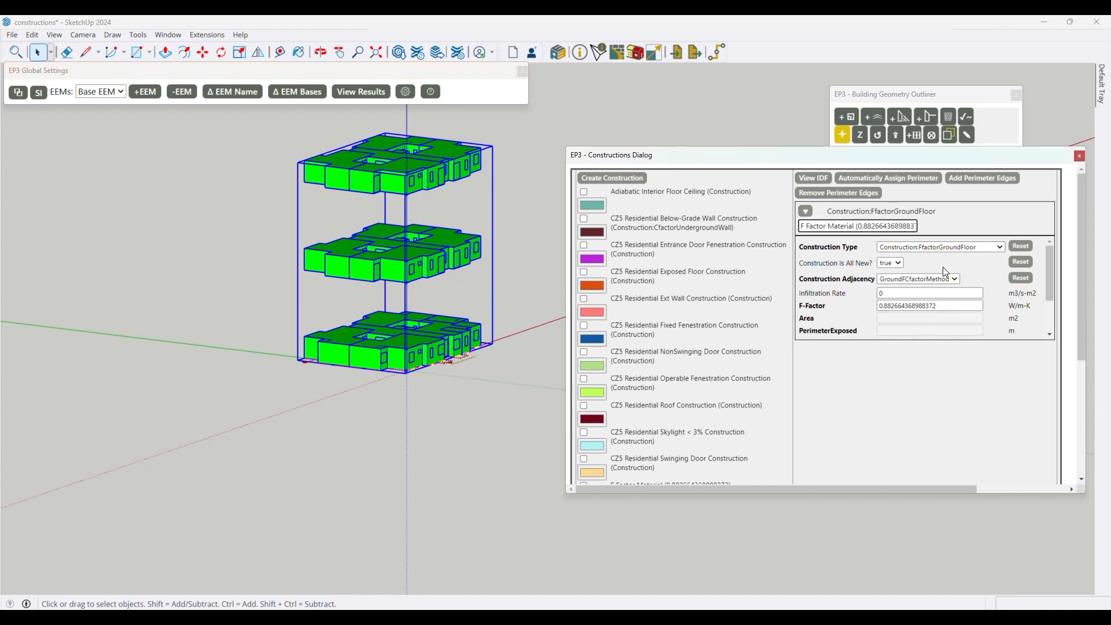
key("shift+End")
key("Home")
key("shift+End")
type("Groun")
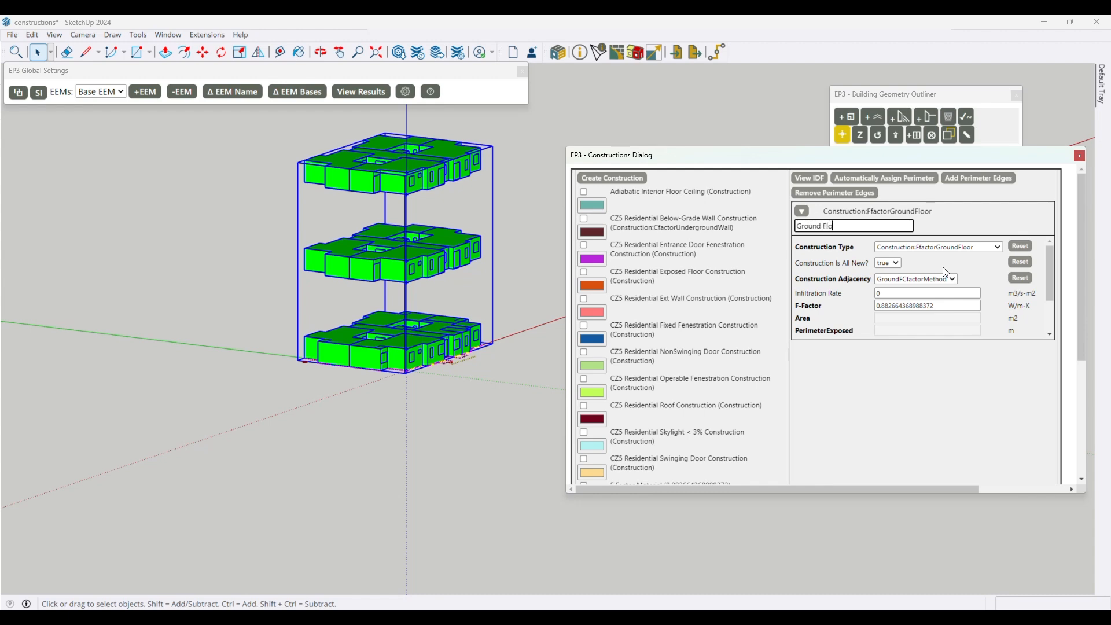
type("d Floor Construction")
key("Tab")
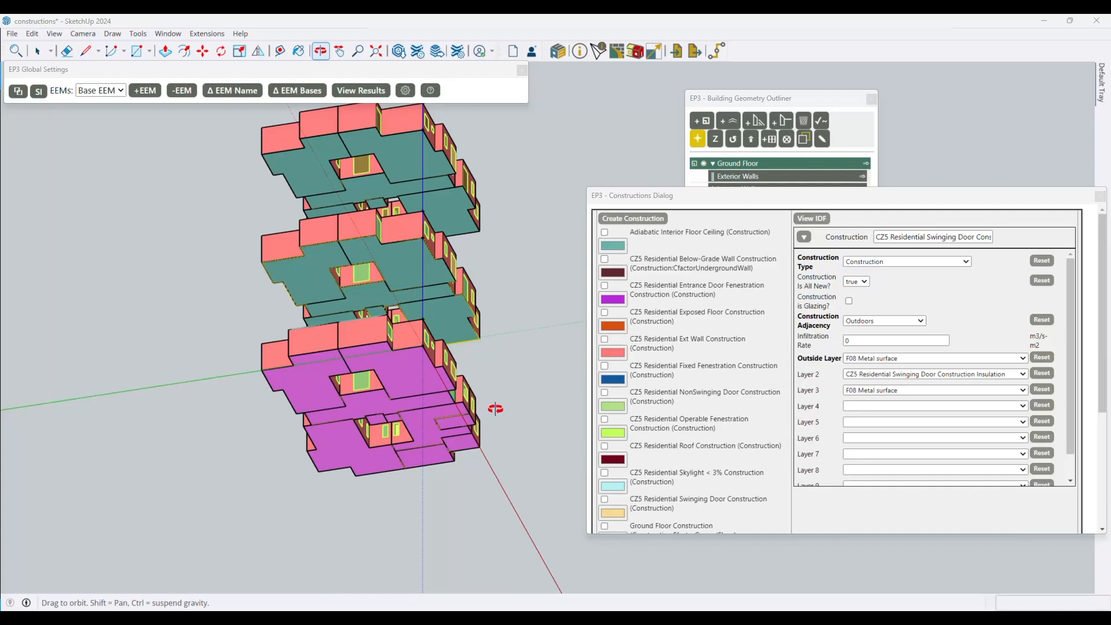
Step: Open the properties of Ground Floor Construction and automatically assign its perimeter edges around the ground floor slab
mouse_move(495, 409)
left_mouse_down()
mouse_move(503, 379)
mouse_move(491, 414)
left_mouse_up()
left_click_drag(380, 474, 416, 327)
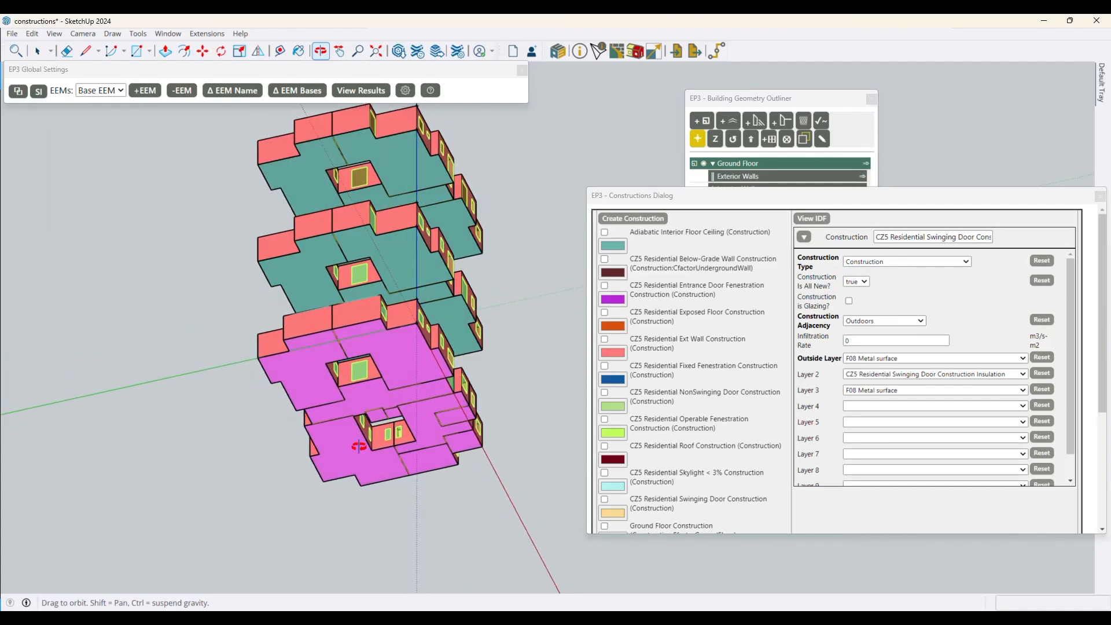
scroll(795, 425, "down", 3)
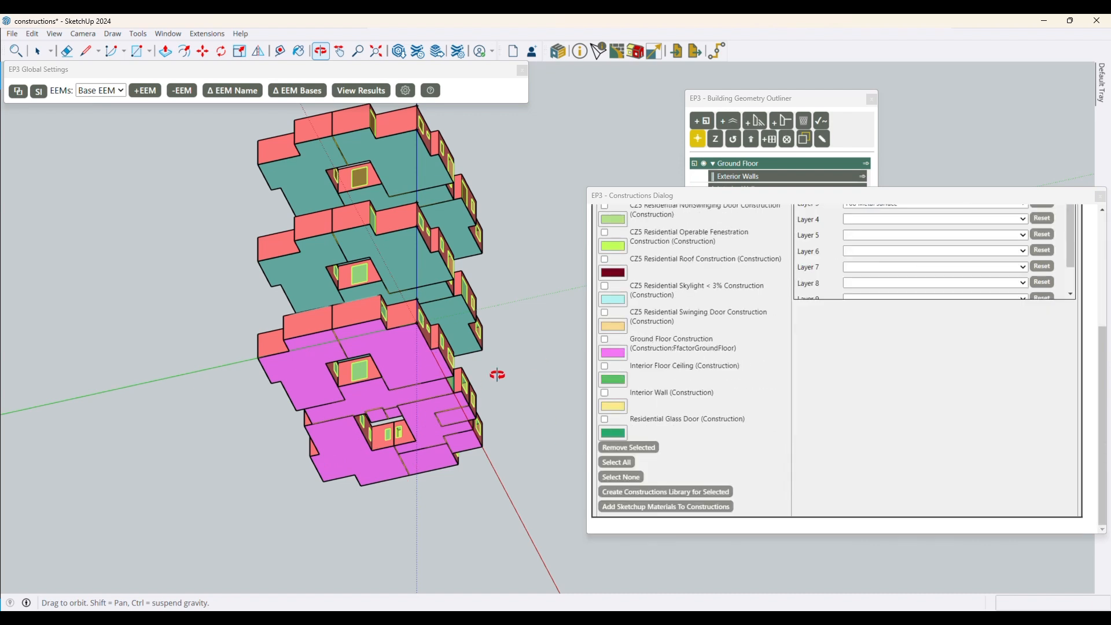
key("space")
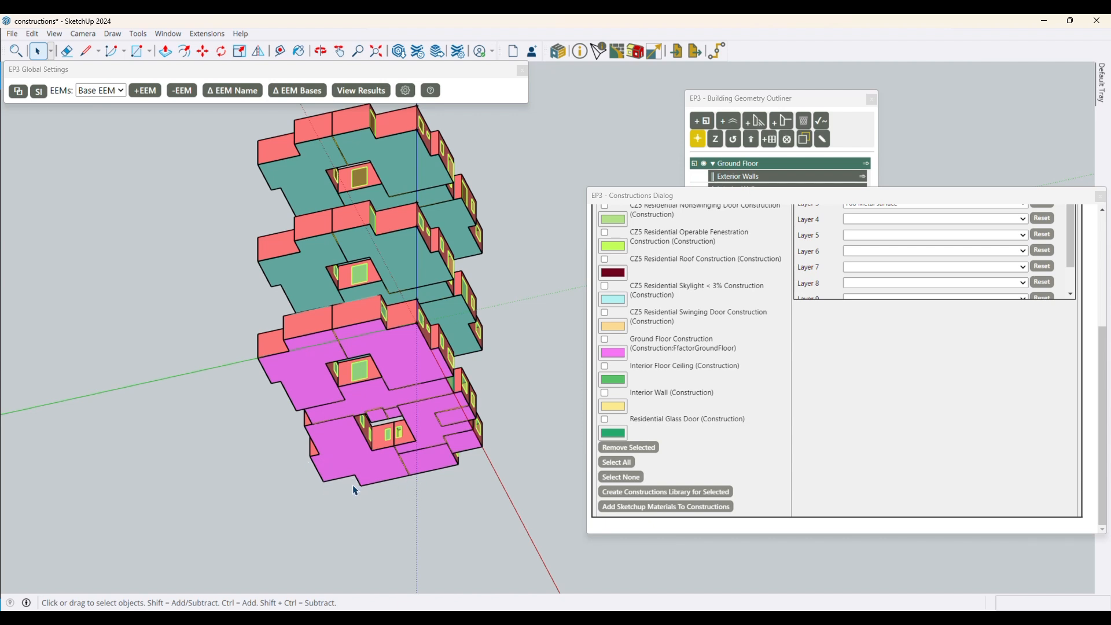
left_click(668, 347)
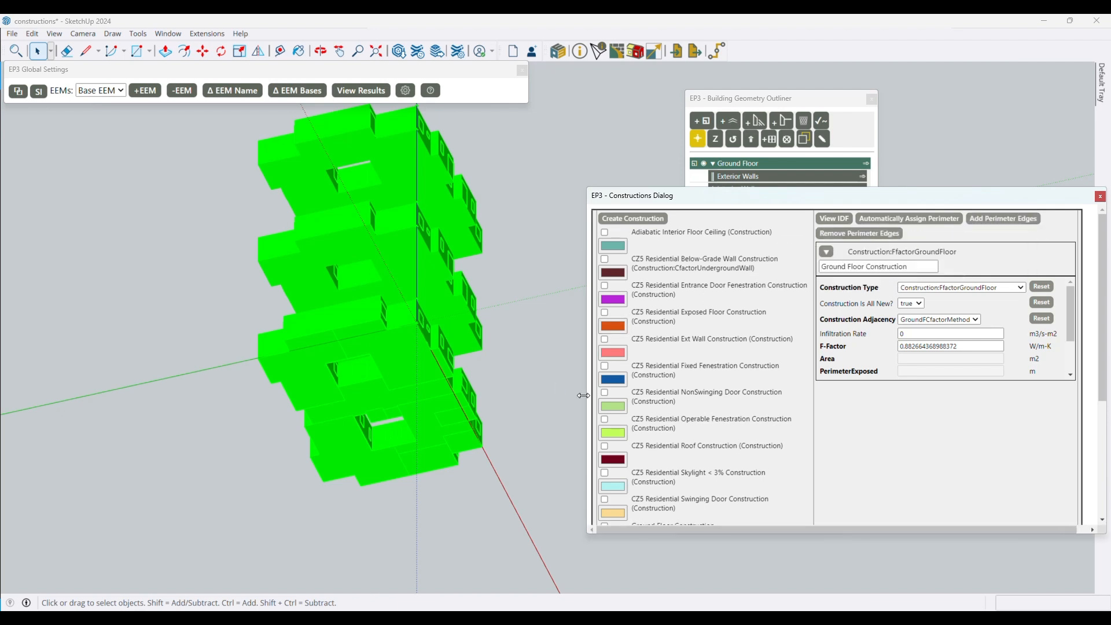
left_click(924, 222)
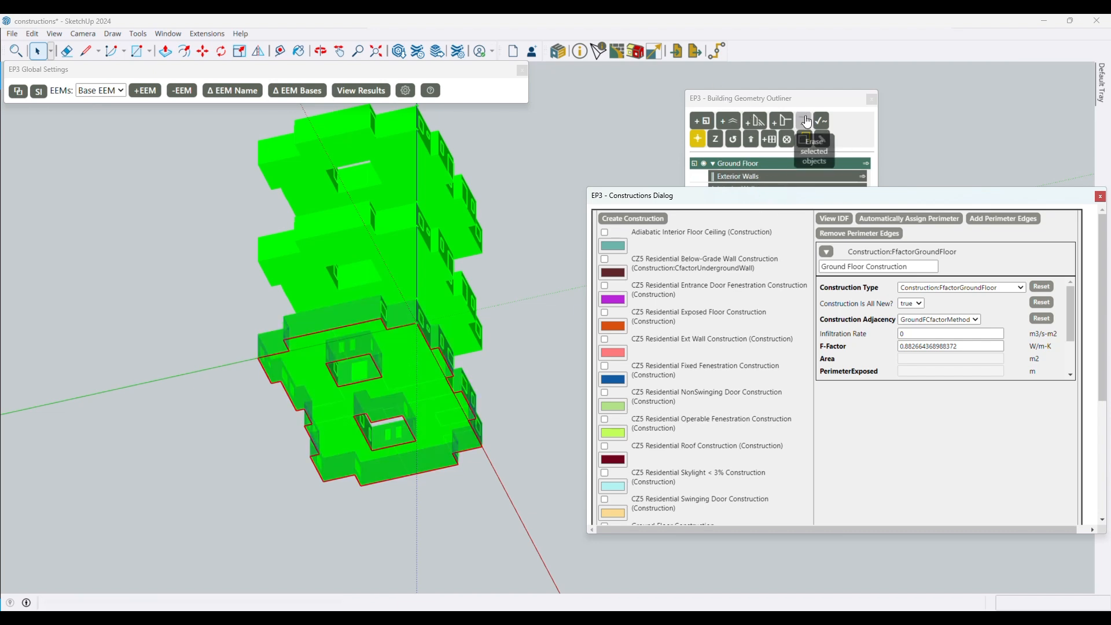
Step: Open the Ground Floor for editing, isolated from the rest of the building
left_click(804, 176)
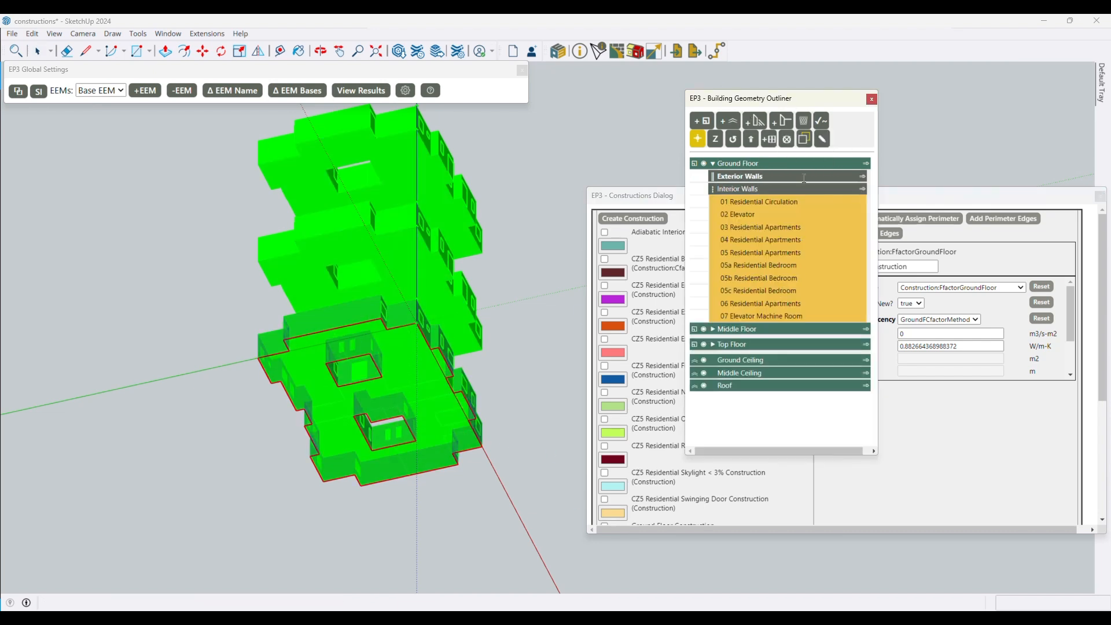
left_click(866, 163)
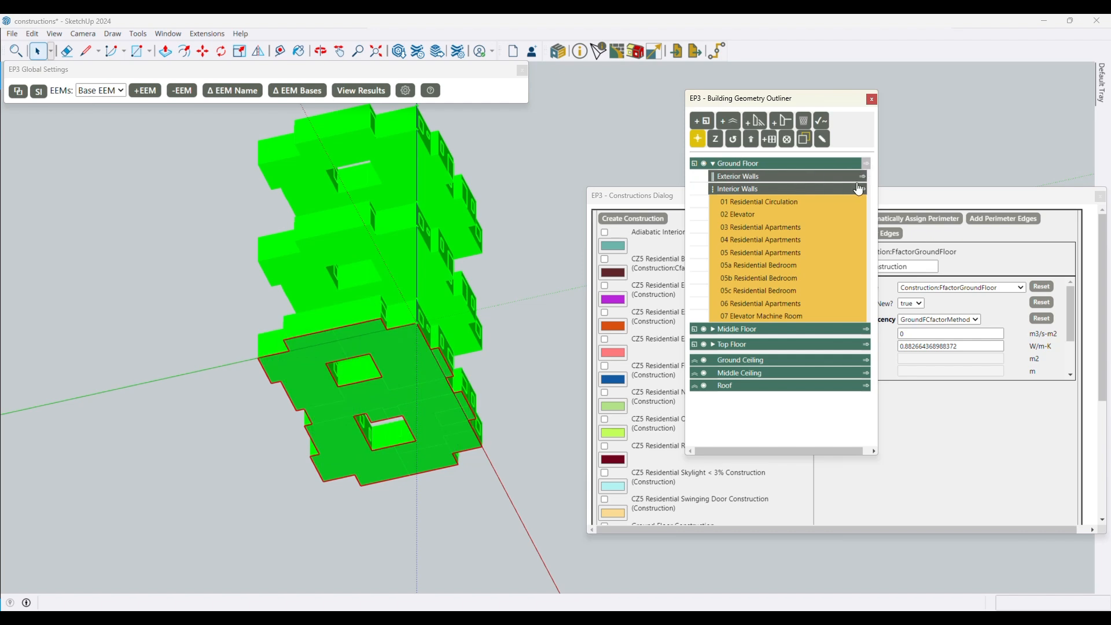
left_click(861, 189)
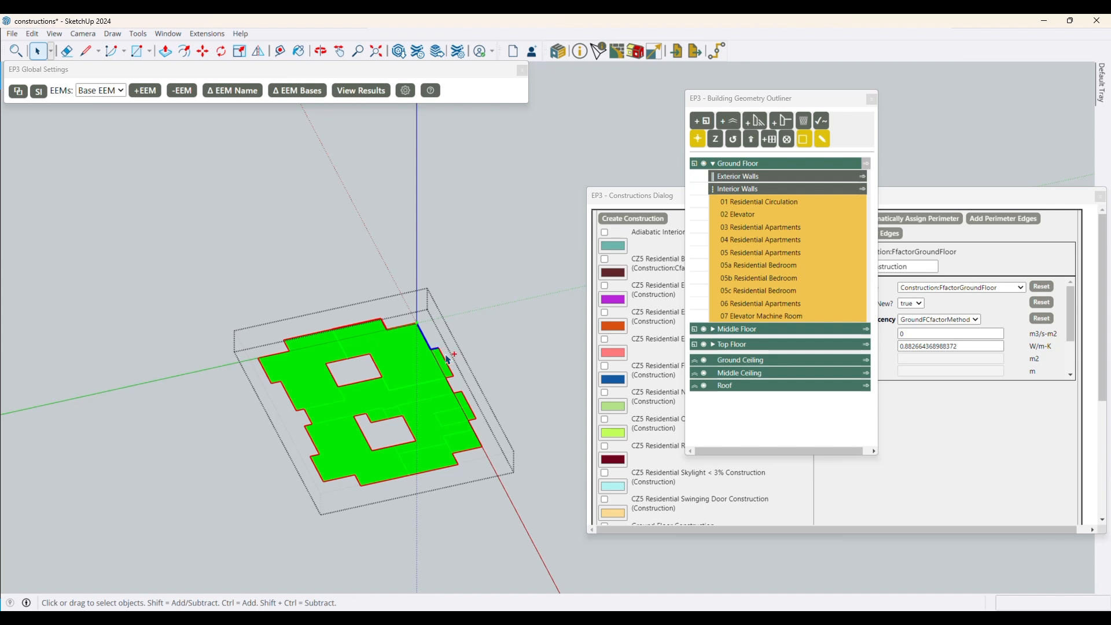
Step: Remove the perimeter assignment from the slab edges beside the corner apartment, and add the same edges back as perimeter edges
left_click(953, 203)
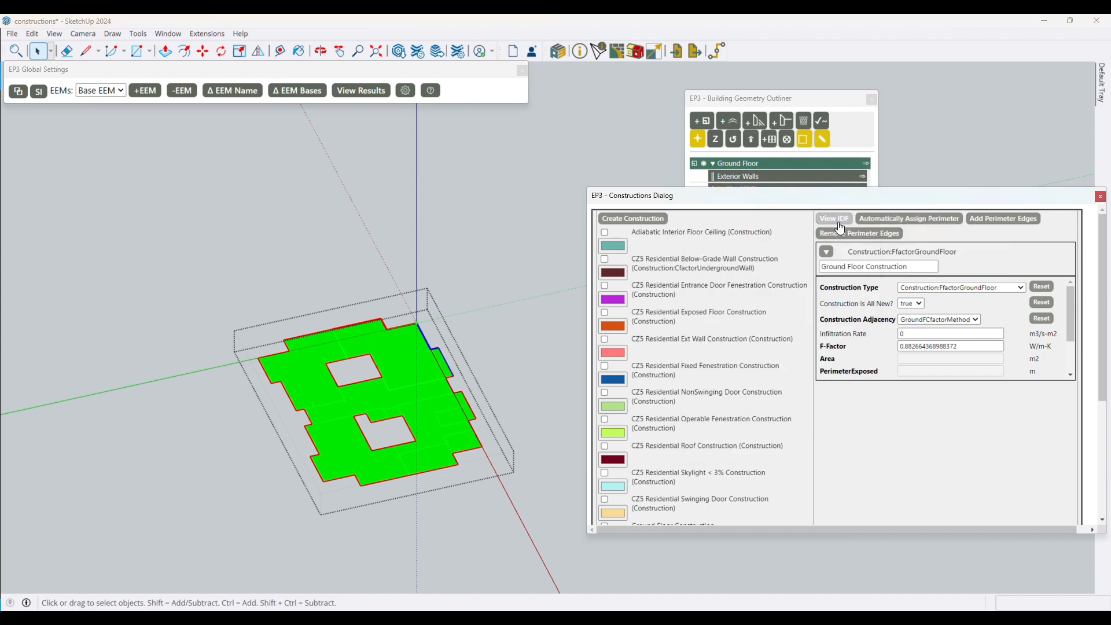
left_click(851, 242)
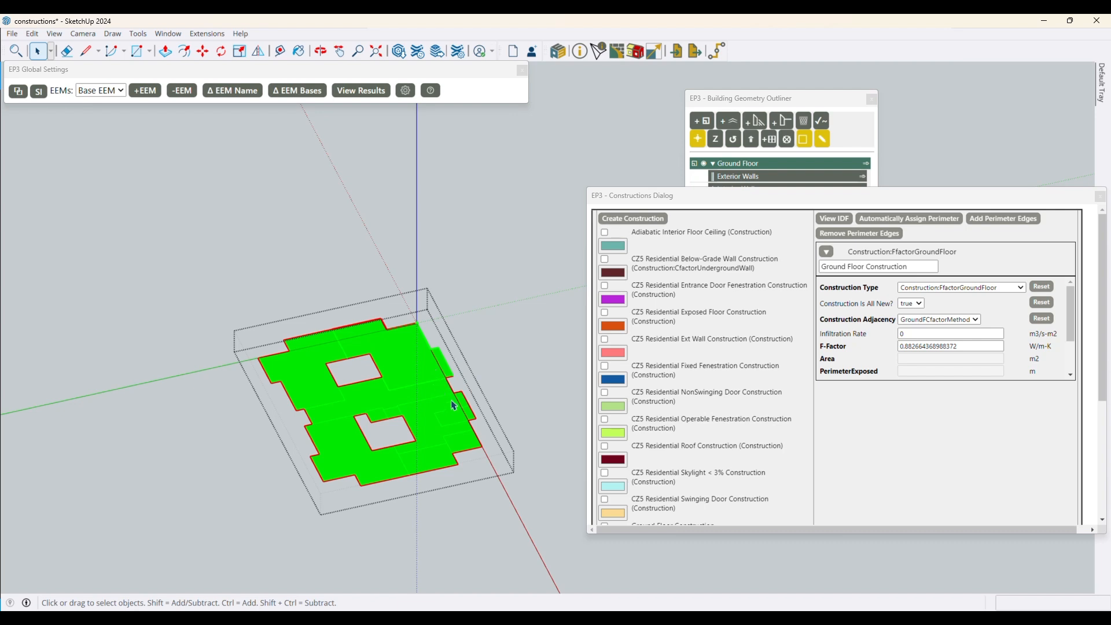
left_click(431, 344)
left_click(436, 348, "shift")
left_click(448, 364, "shift")
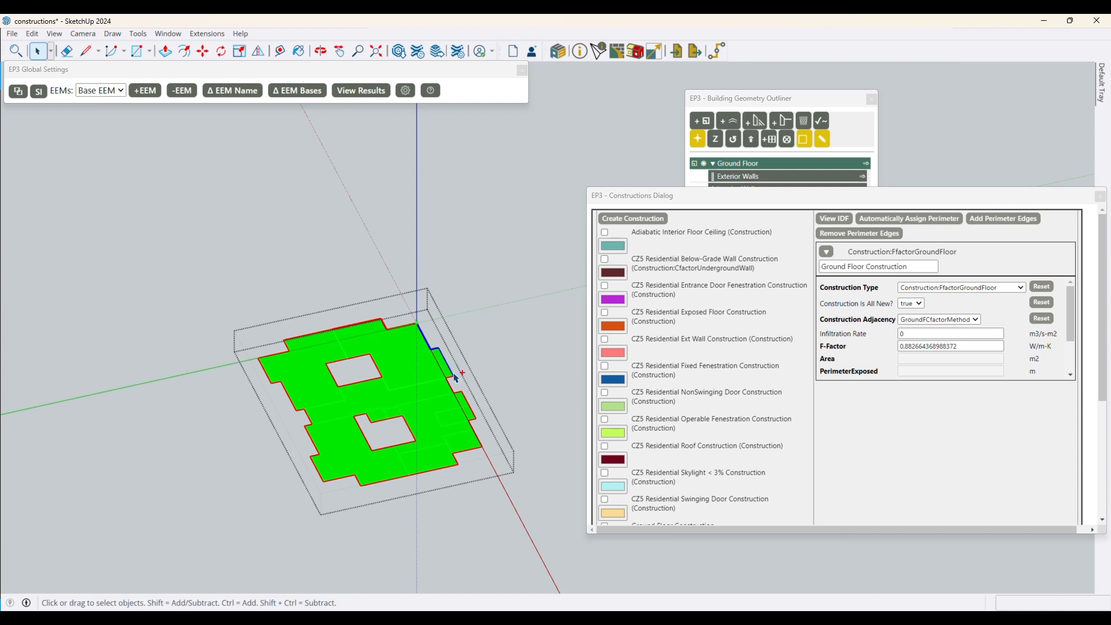
left_click(1019, 223)
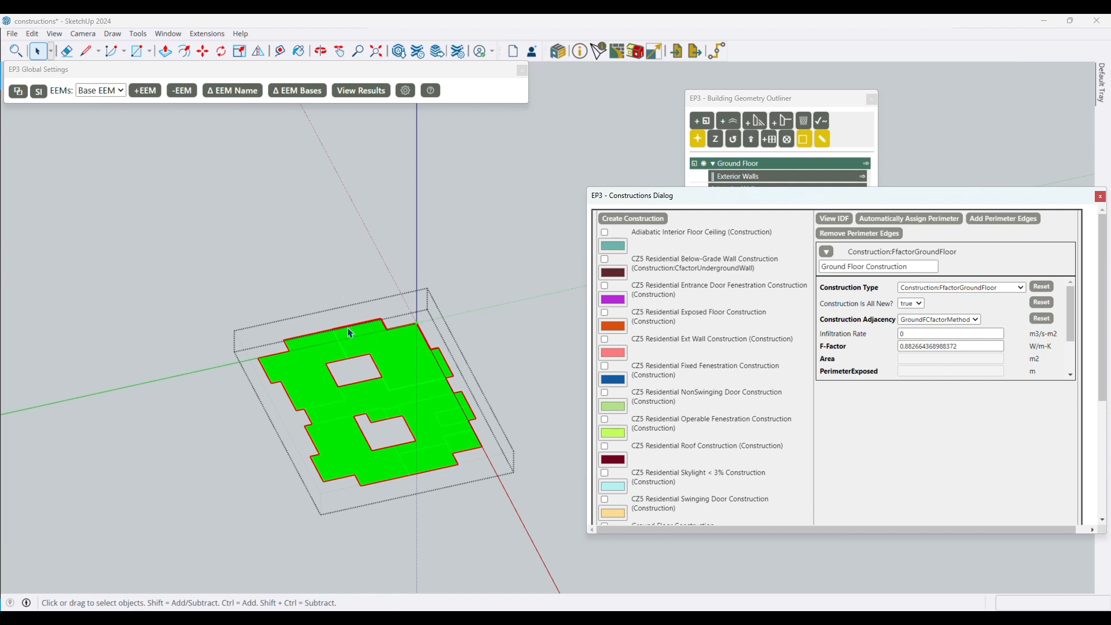
Step: Select the floor surface of 04 Residential Apartments and view its IDF text
left_click(400, 359)
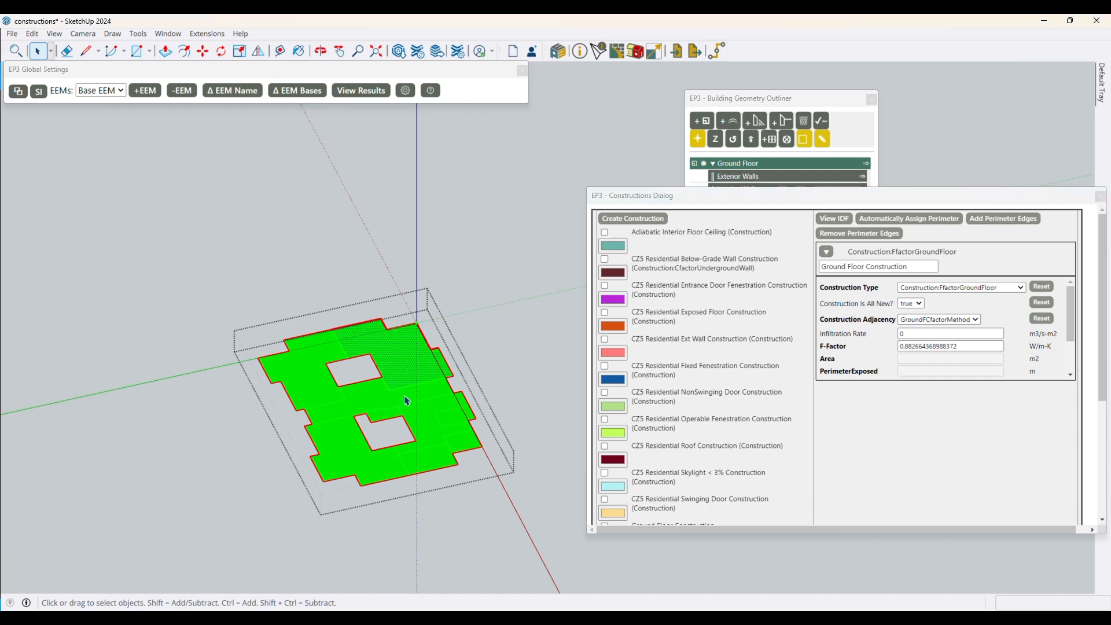
left_click(599, 53)
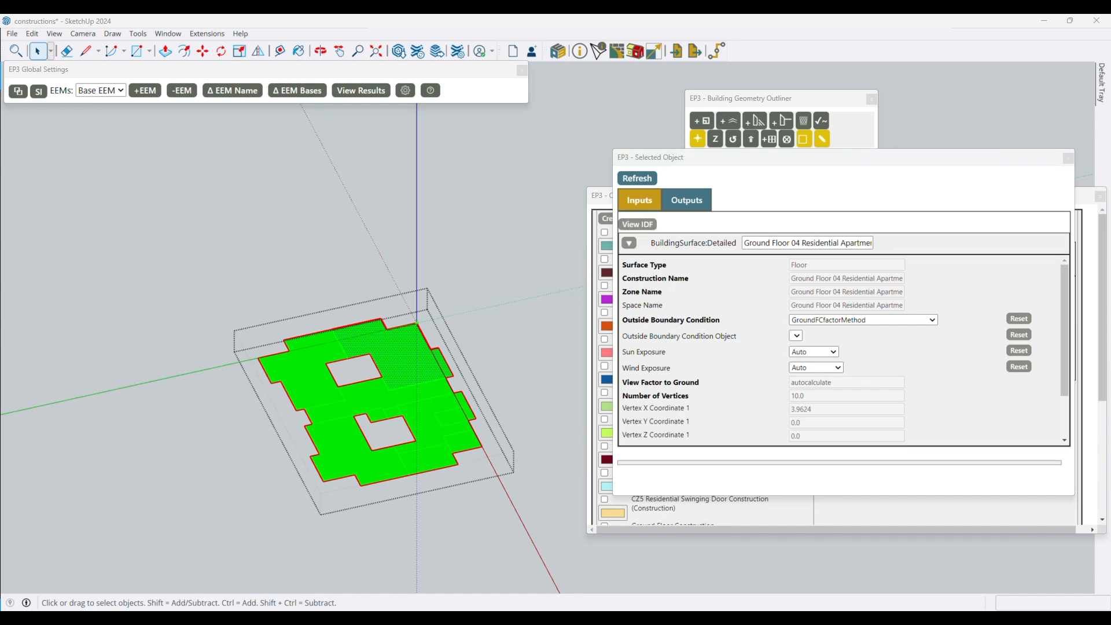
left_click_drag(533, 321, 725, 144)
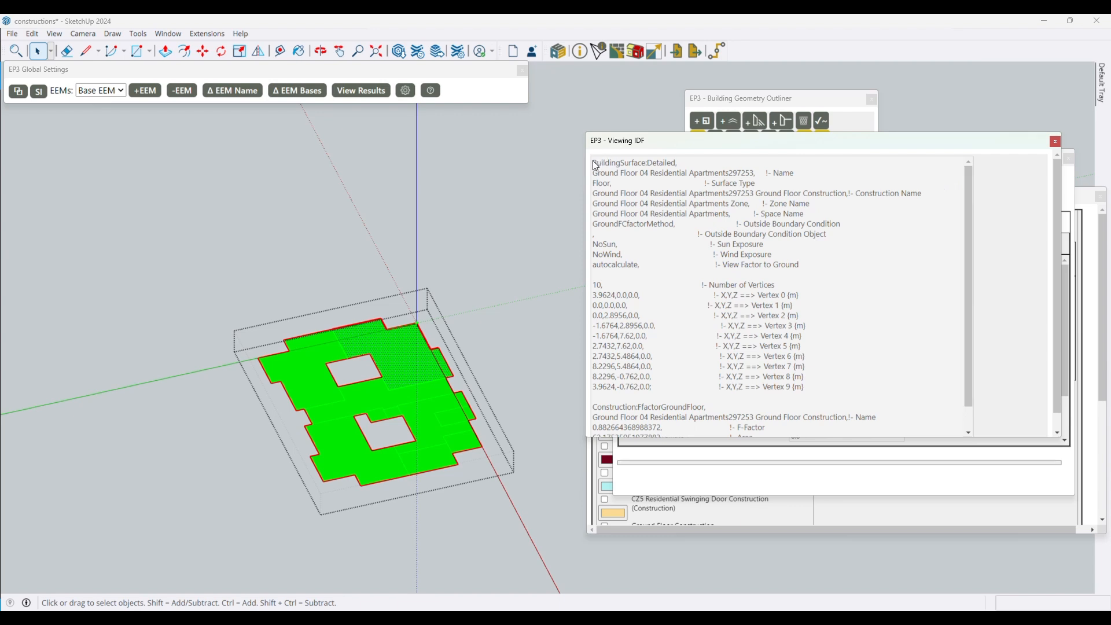
Step: Read the surface's BuildingSurface:Detailed entry and the Construction:FfactorGroundFloor entry that follows it in the IDF text
left_click_drag(592, 162, 817, 387)
scroll(925, 295, "down", 1)
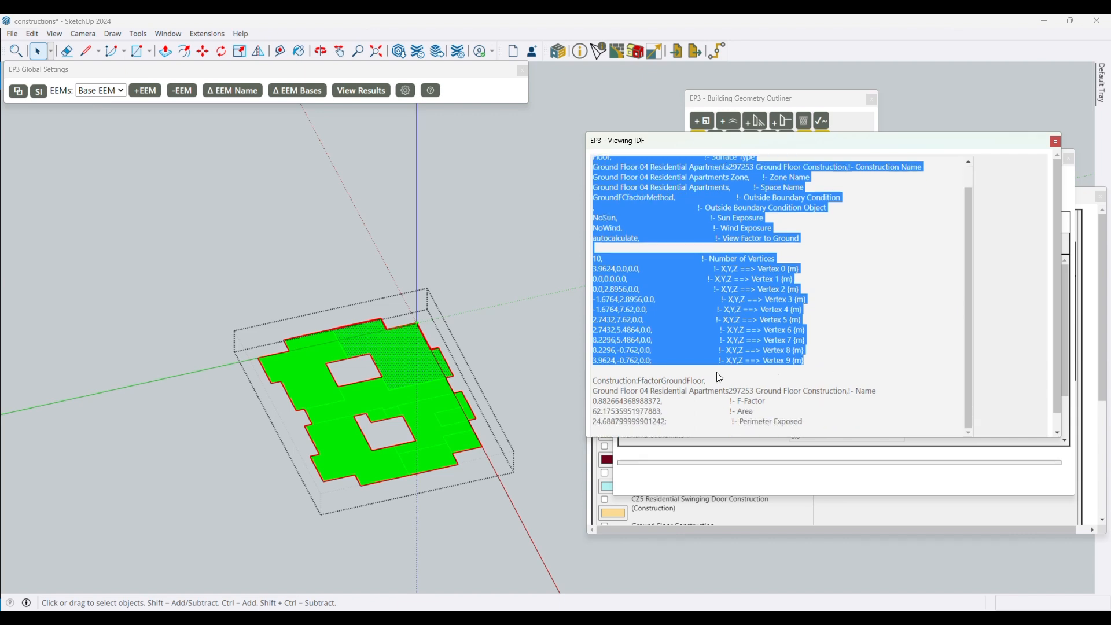
left_click_drag(593, 382, 863, 427)
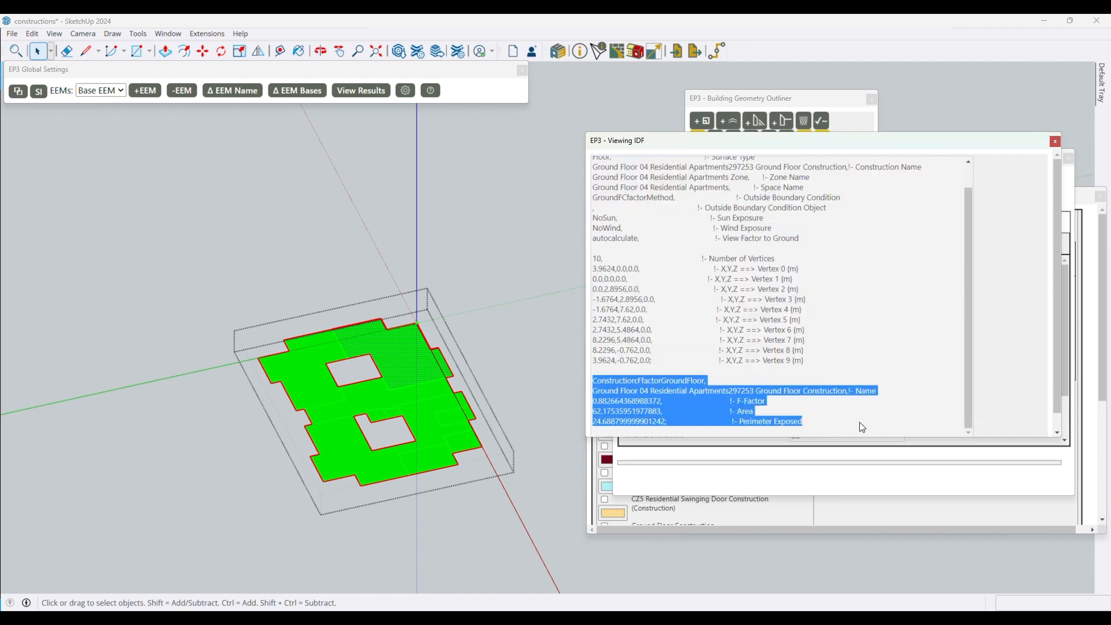
Step: Examine how the Construction:FfactorGroundFloor name is composed and check its F-factor, area and exposed perimeter fields
left_click(607, 401)
left_click_drag(594, 392, 672, 399)
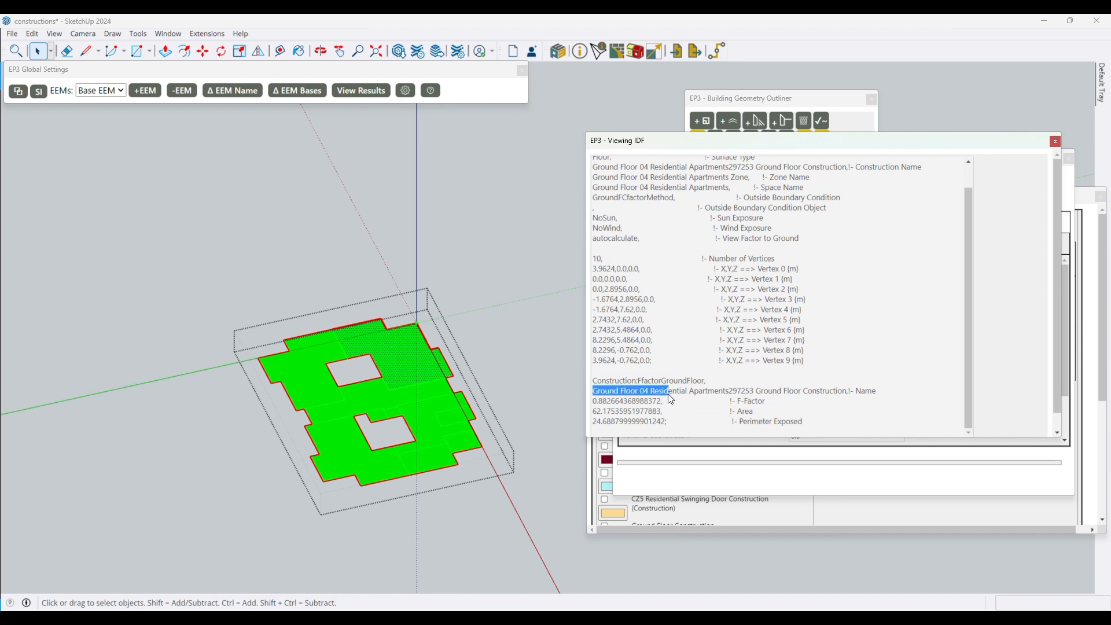
left_click(729, 390)
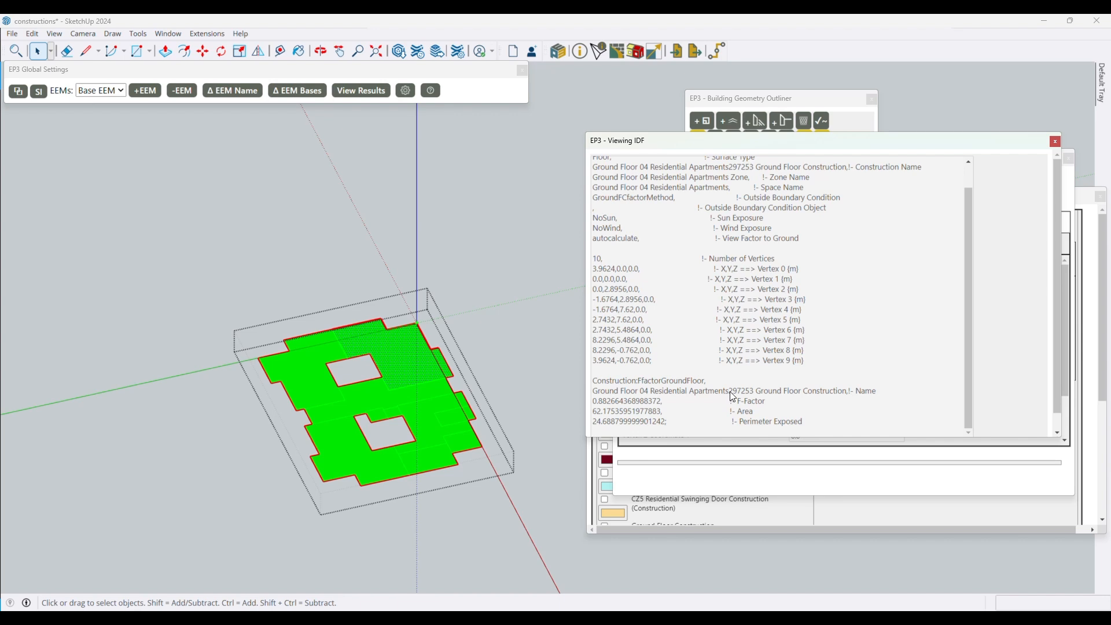
left_click_drag(729, 392, 759, 395)
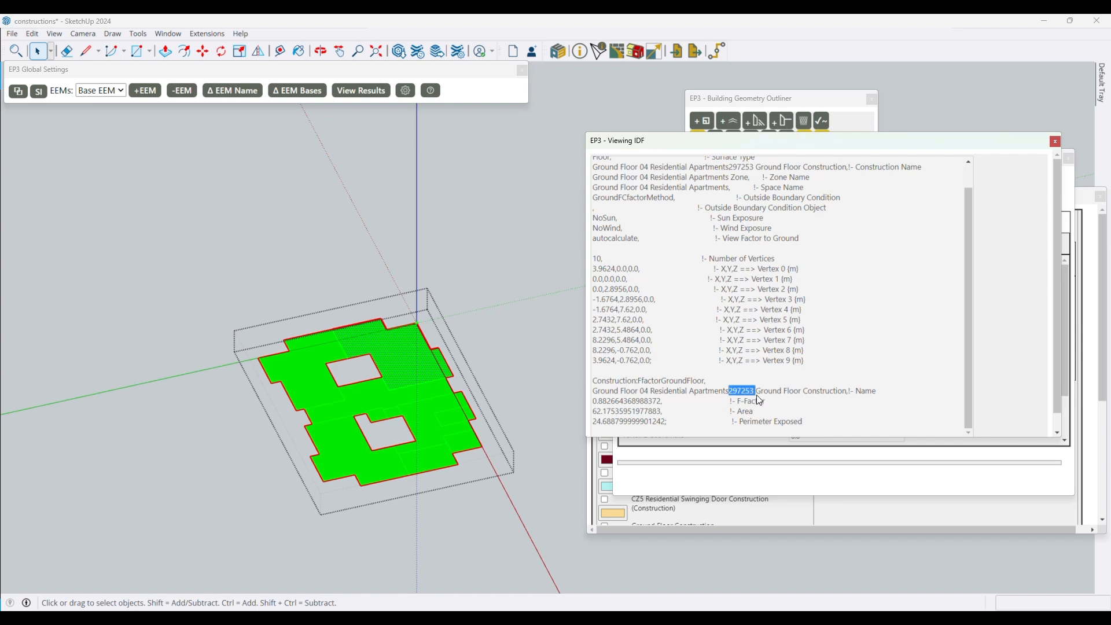
left_click(764, 366)
scroll(742, 301, "up", 1)
scroll(675, 275, "down", 1)
left_click_drag(753, 391, 851, 402)
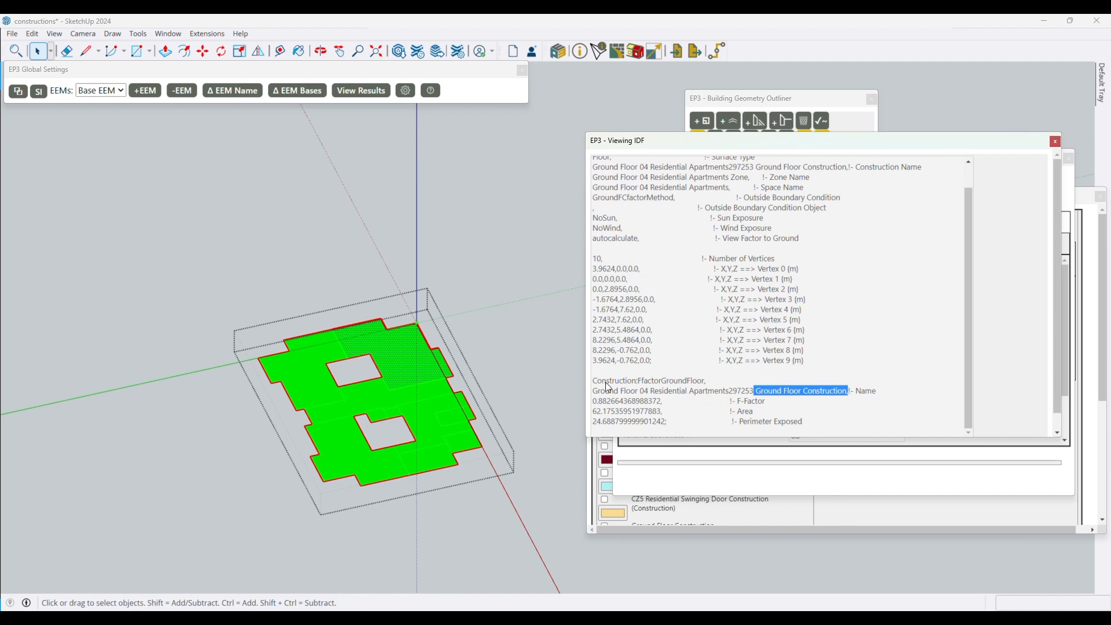
left_click(616, 419)
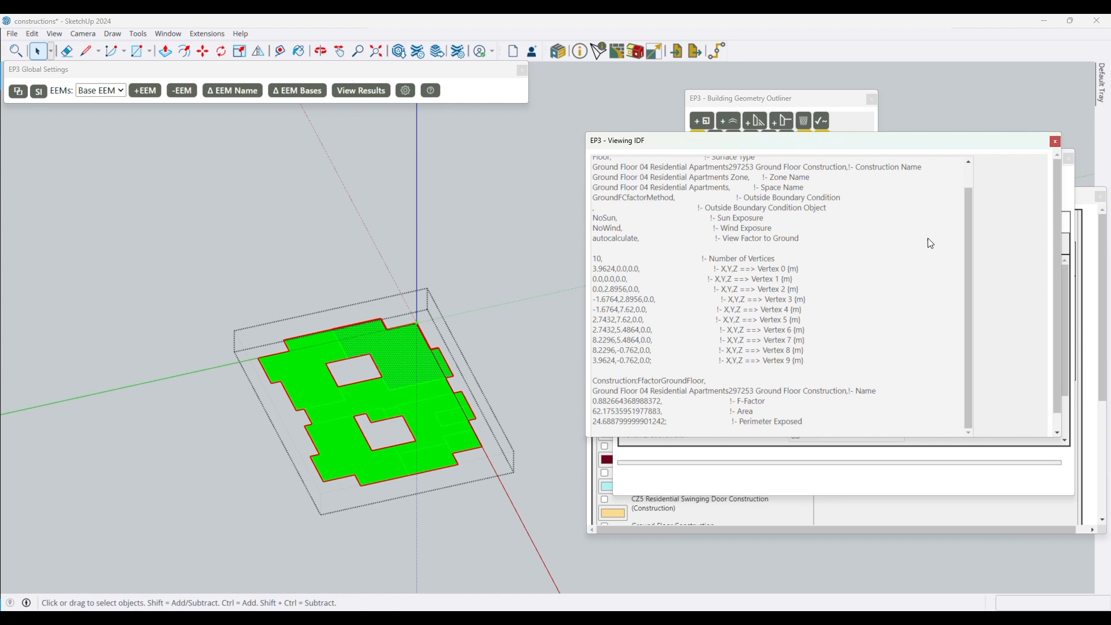
Step: Close the IDF text and the selected object's properties, and show the CZ5 Residential Below-Grade Wall Construction's settings
left_click(518, 353)
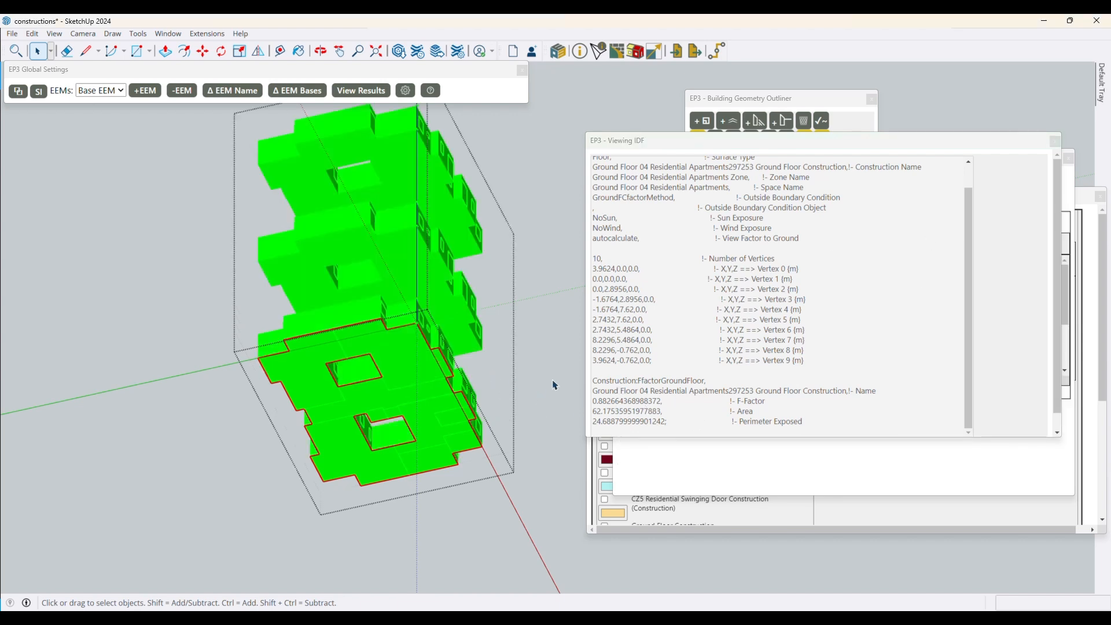
left_click(1056, 142)
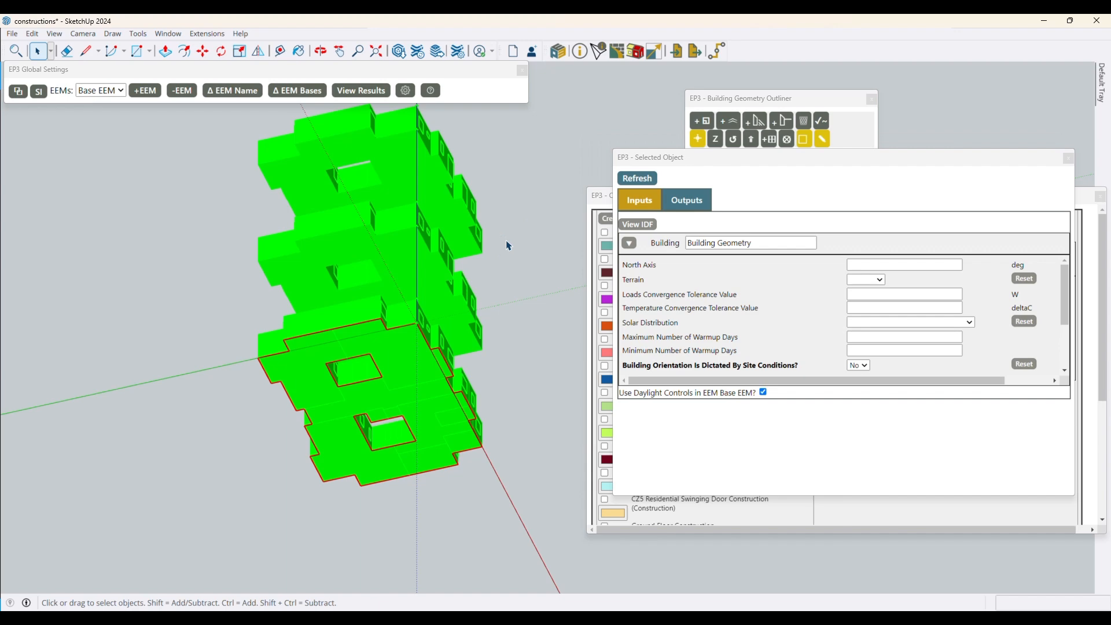
left_click(1069, 159)
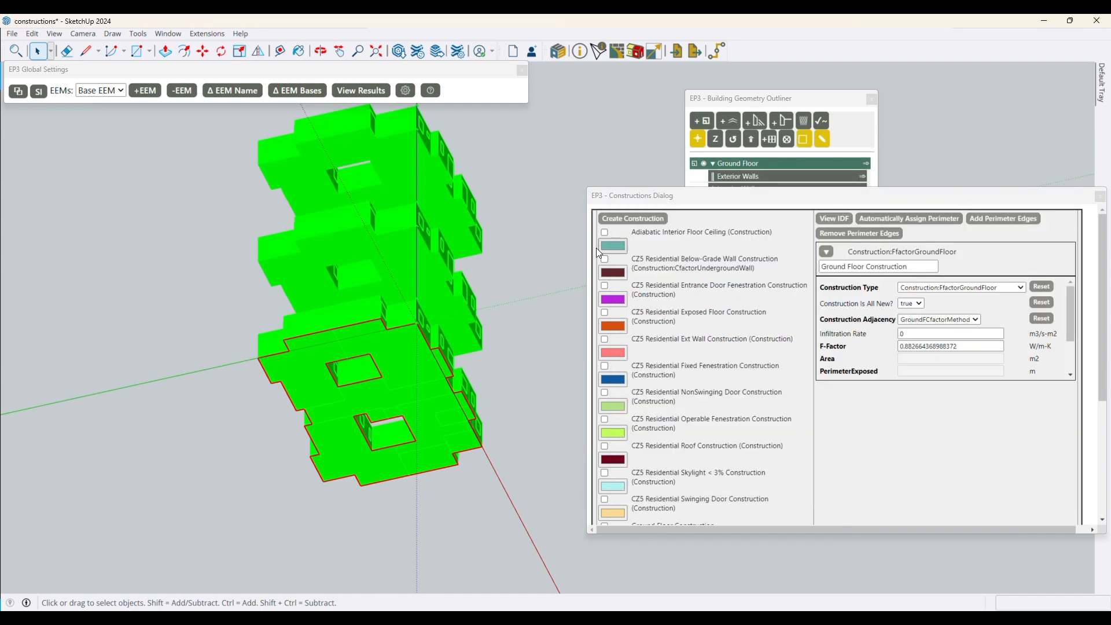
left_click(666, 258)
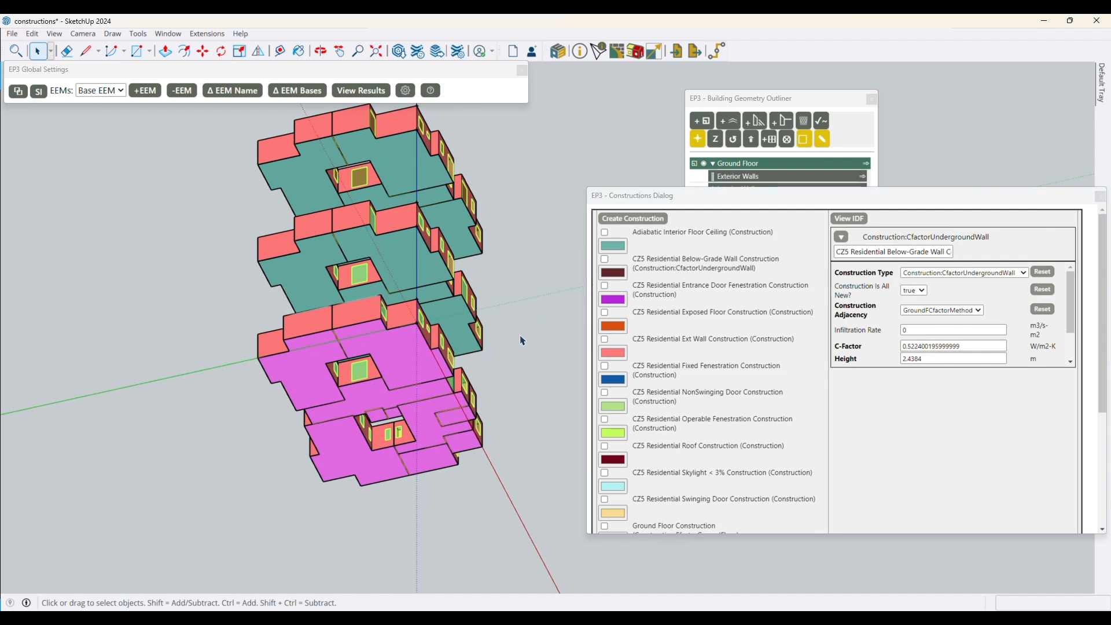
scroll(772, 356, "down", 3)
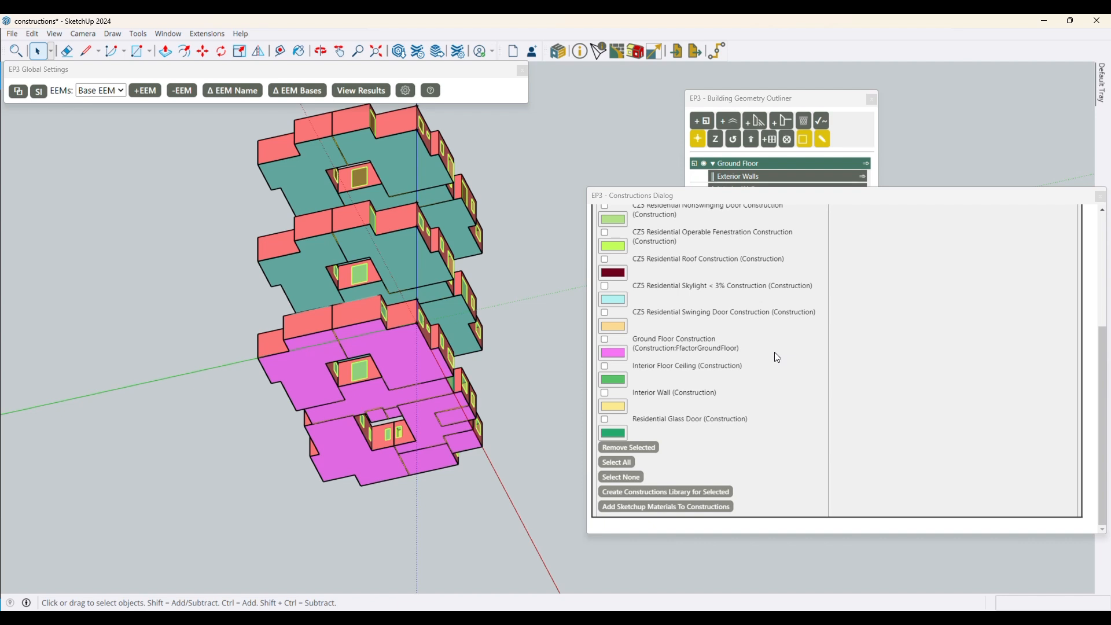
Step: Pin the Default Tray, move the EP3 Outliner and Constructions dialogs clear of it, and show the In Model materials
left_click_drag(916, 200, 845, 216)
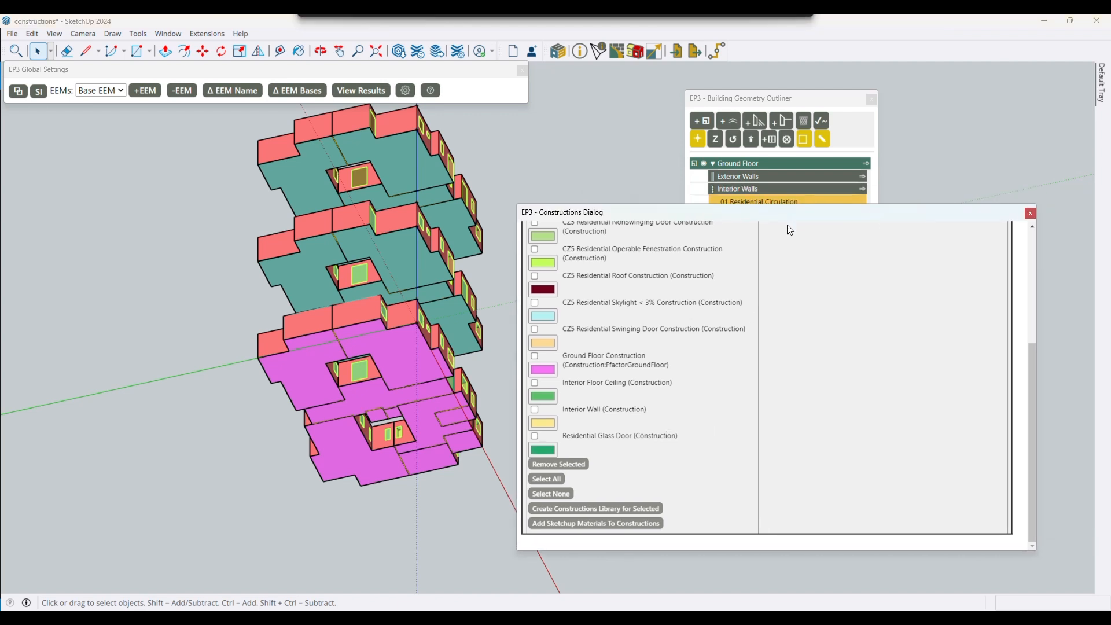
mouse_move(1105, 81)
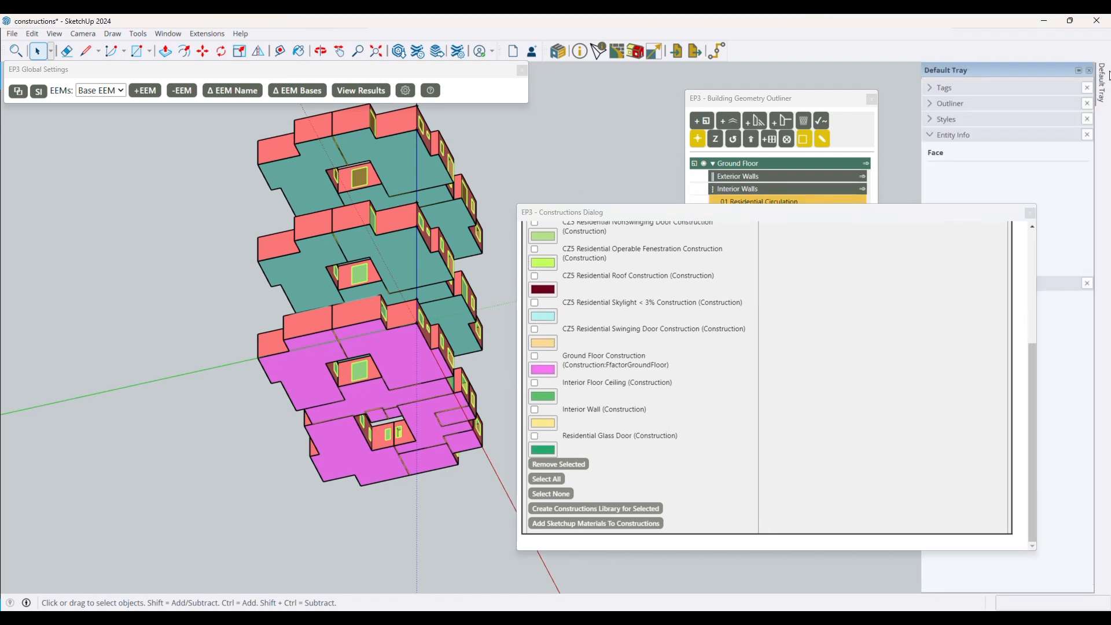
left_click(1078, 70)
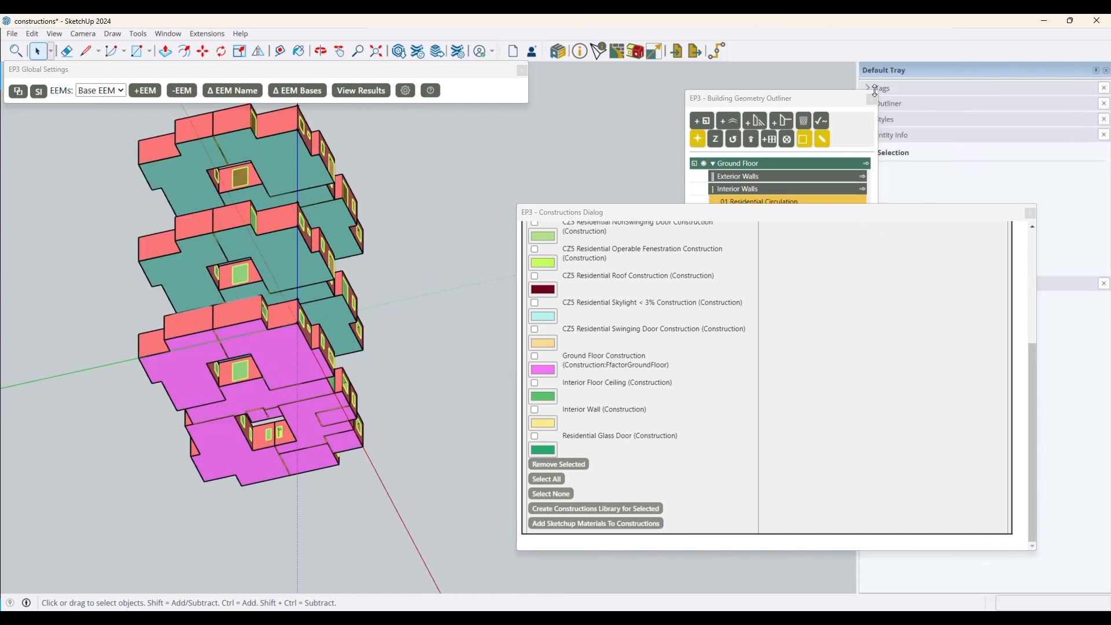
left_click_drag(837, 95, 666, 115)
left_click_drag(900, 211, 649, 206)
left_click(869, 135)
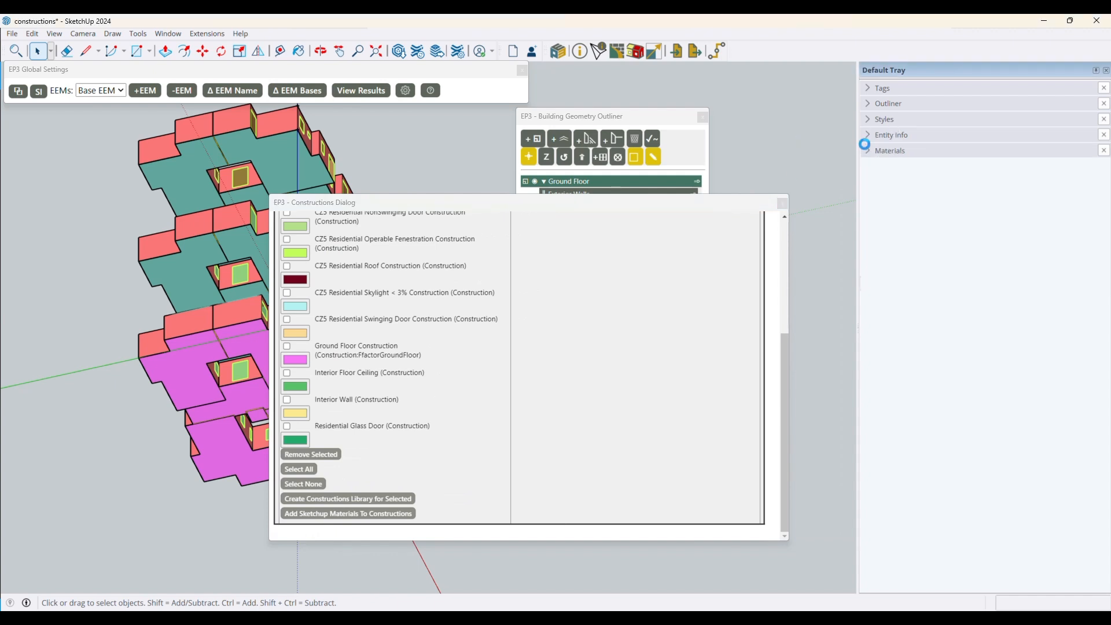
left_click(869, 152)
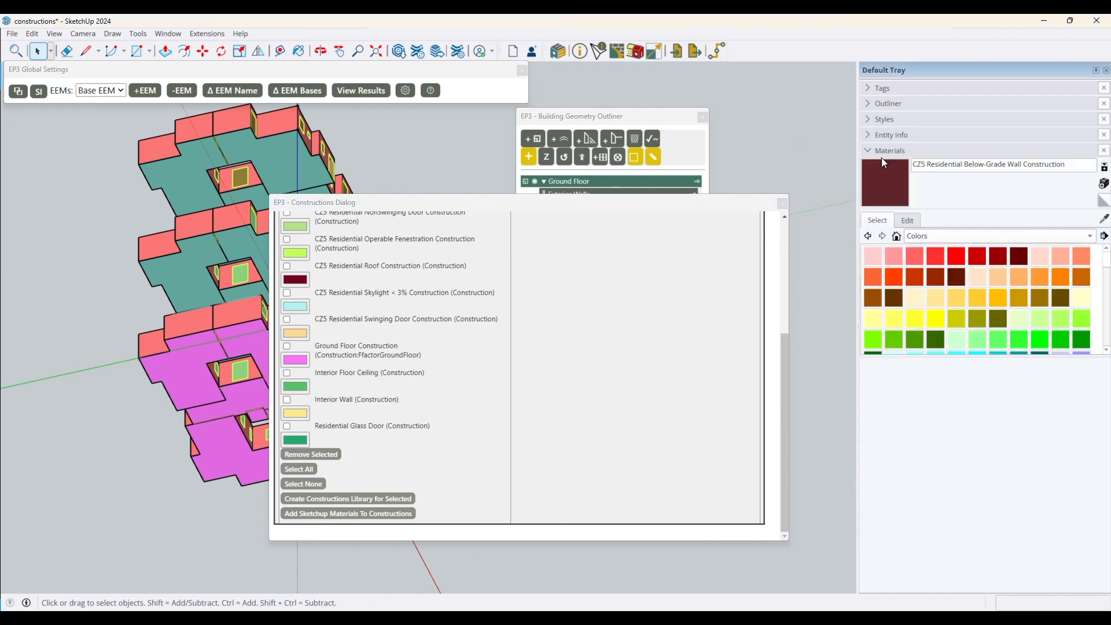
left_click(897, 238)
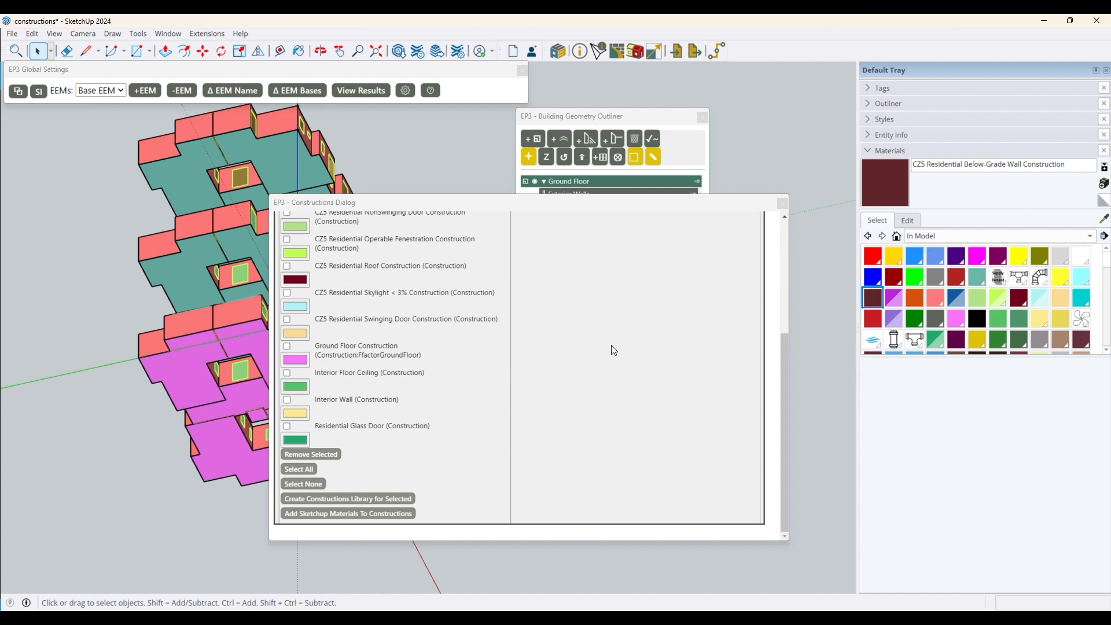
Step: Switch the In Model materials to List View and compare their names with the constructions list
scroll(493, 340, "up", 2)
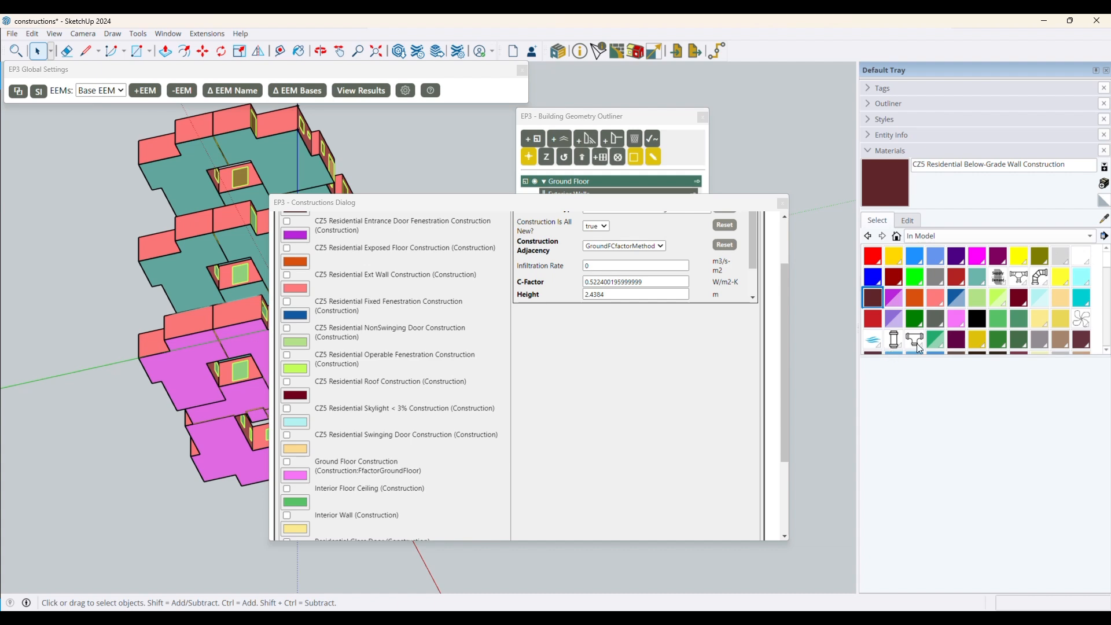
left_click(1104, 236)
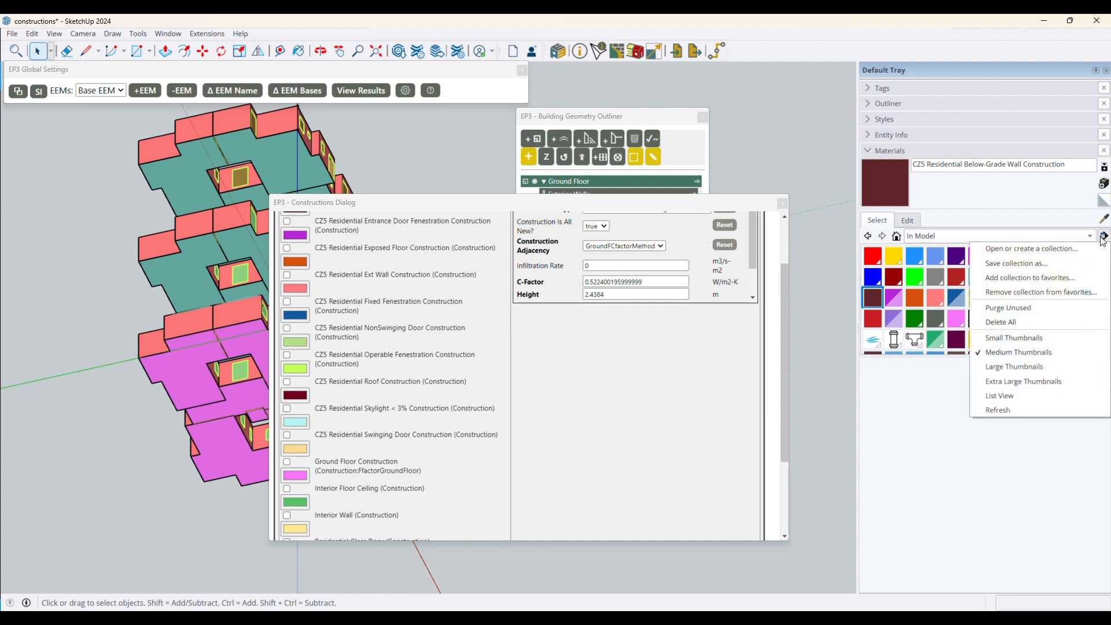
left_click(999, 396)
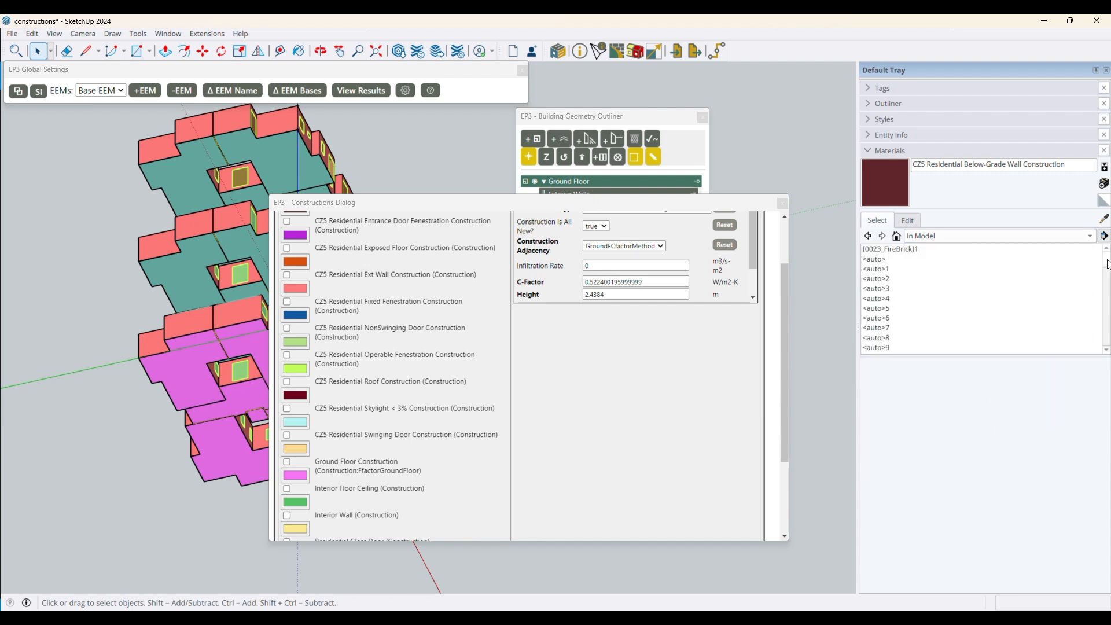
scroll(1101, 284, "down", 3)
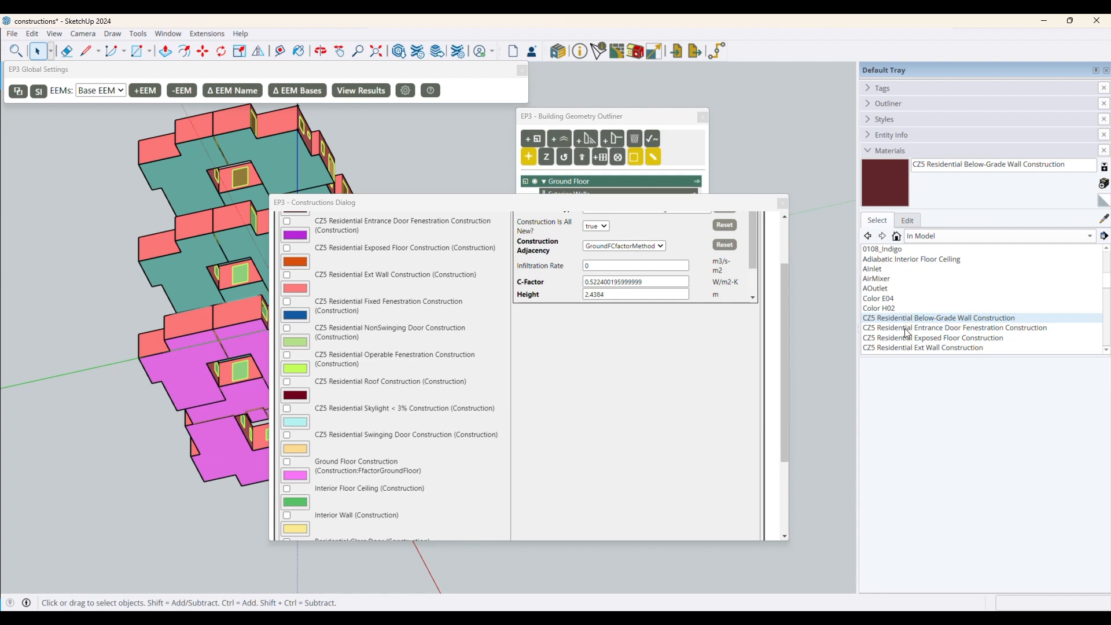
scroll(1105, 283, "down", 5)
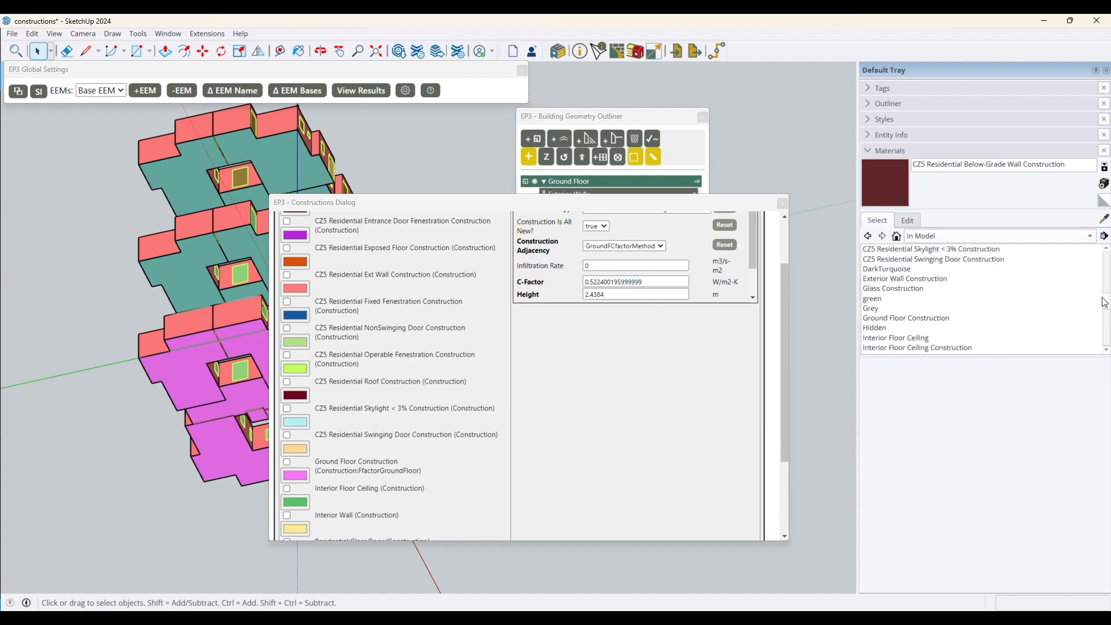
scroll(1107, 312, "up", 3)
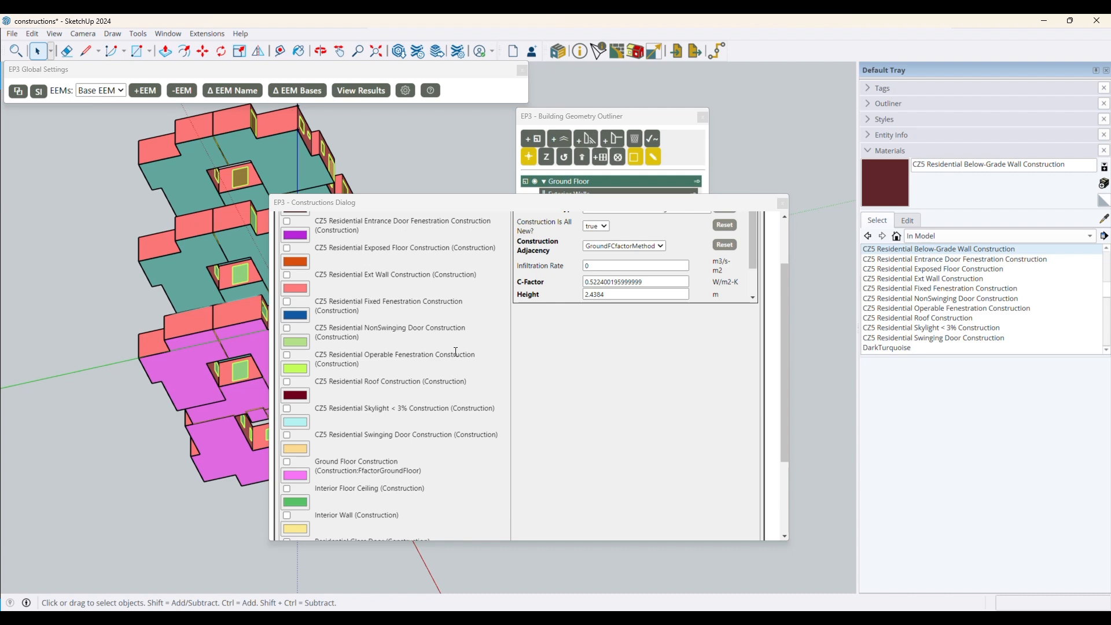
Step: Add the SketchUp material [0023_FireBrick]1 to the constructions with type Construction and outside boundary condition Outdoors
scroll(544, 437, "down", 2)
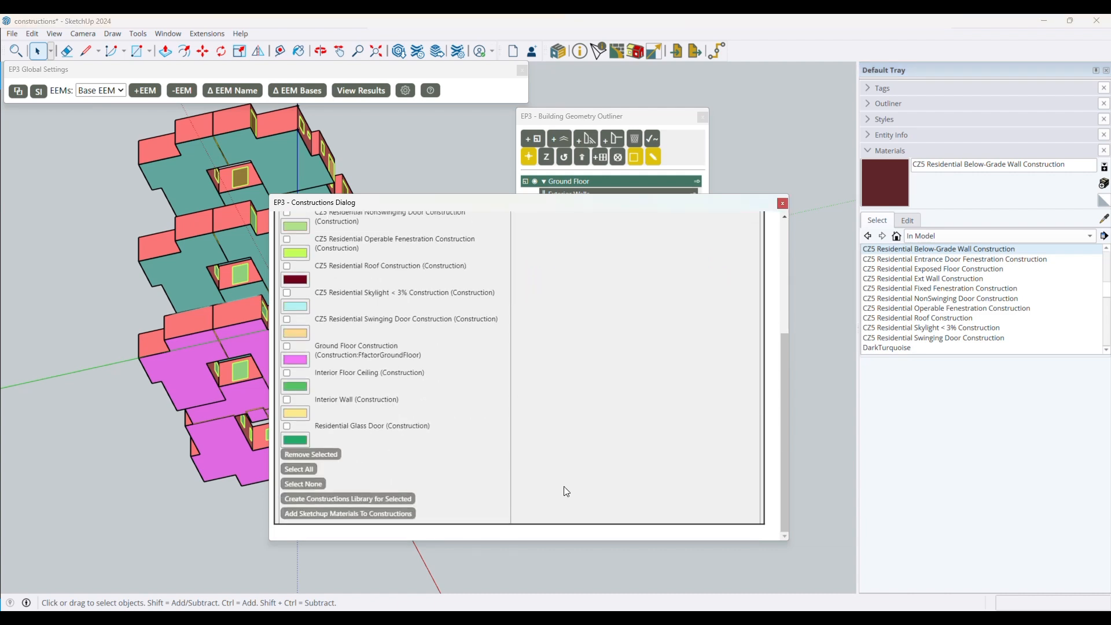
left_click(313, 514)
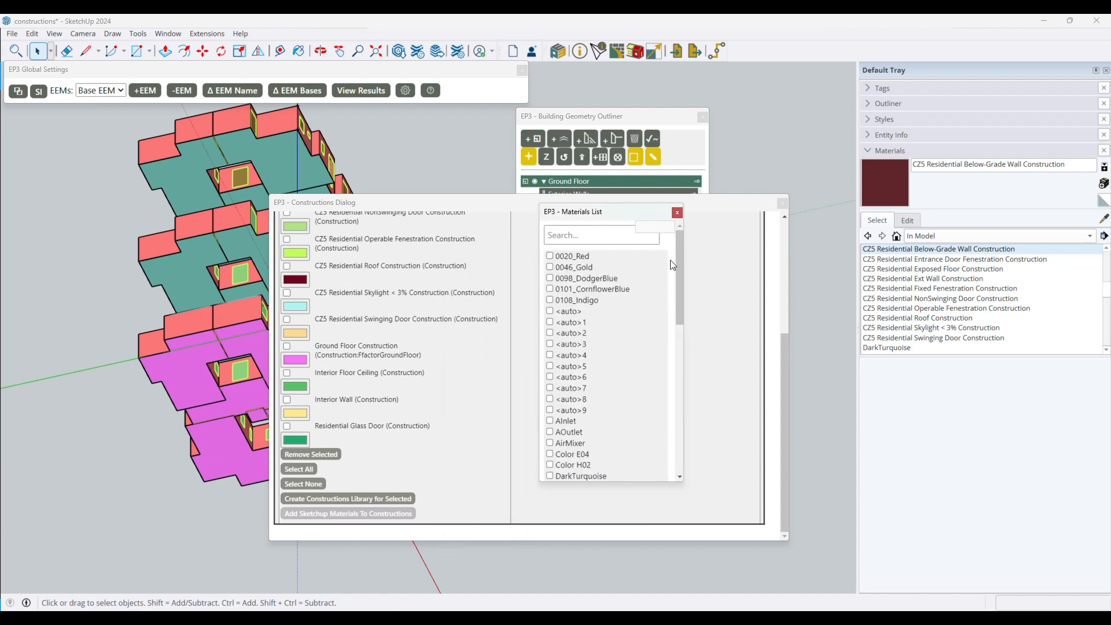
left_click_drag(680, 260, 672, 409)
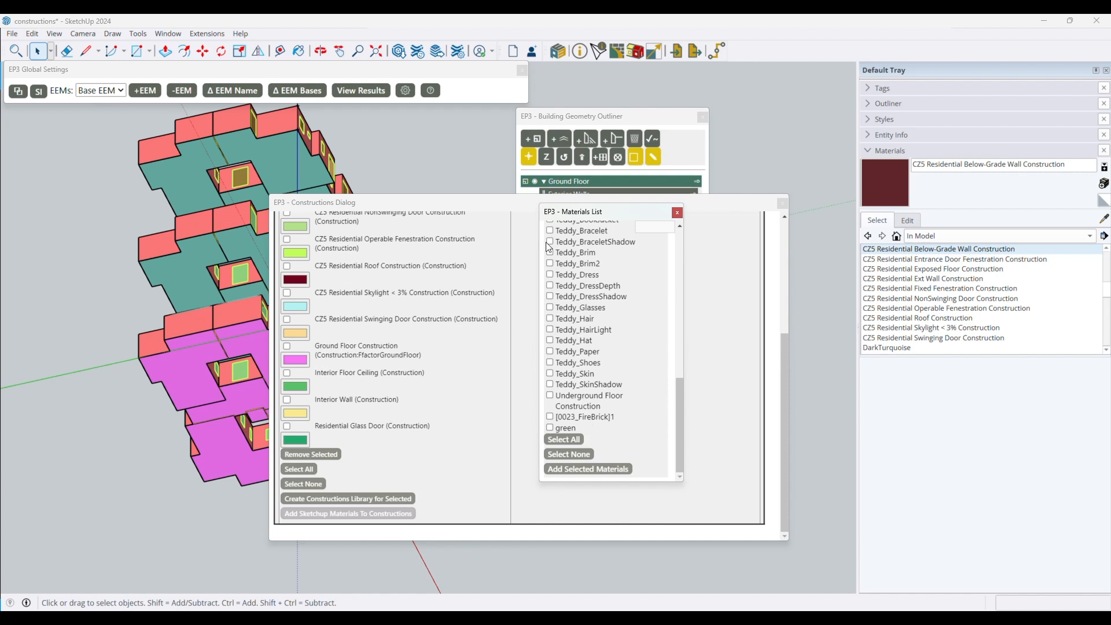
mouse_move(678, 402)
left_mouse_down()
mouse_move(682, 233)
mouse_move(669, 408)
left_mouse_up()
left_click(550, 418)
left_click(587, 469)
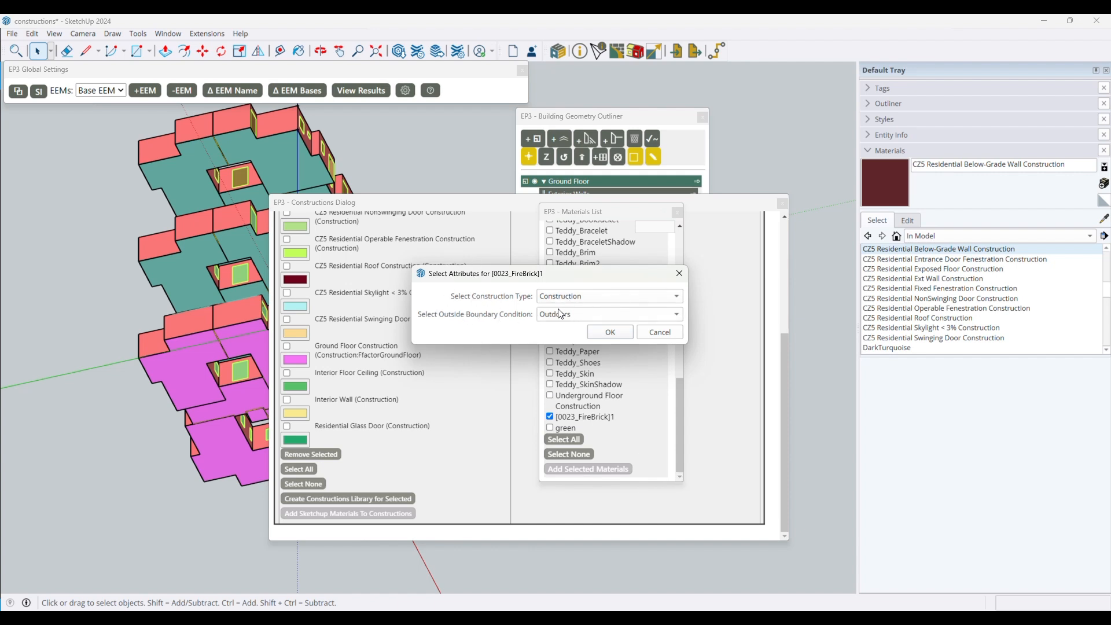
left_click(611, 332)
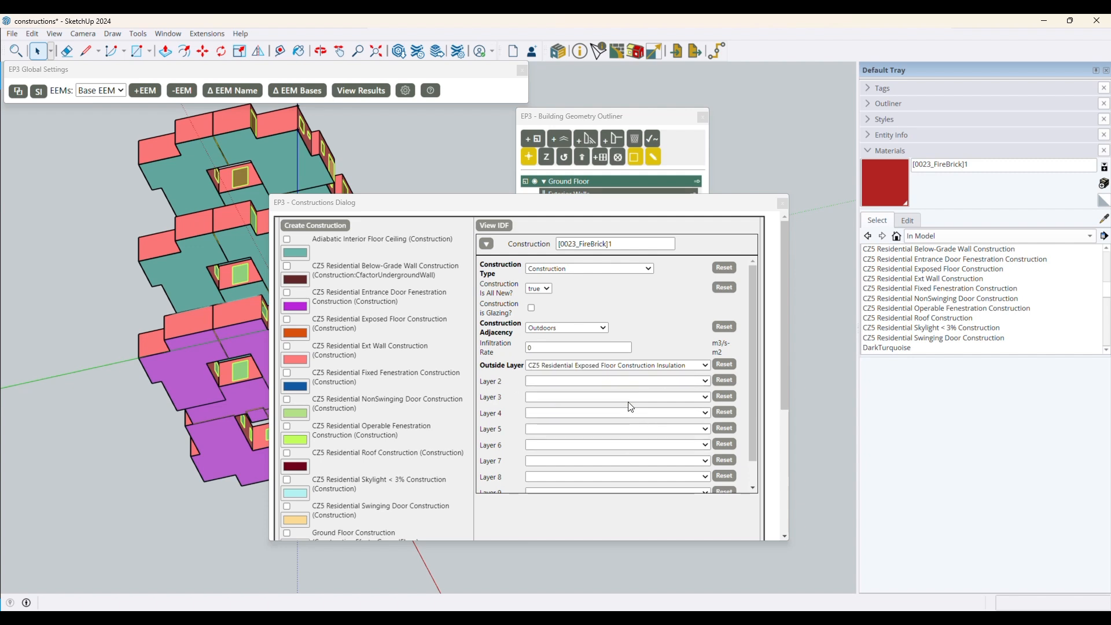
scroll(638, 311, "down", 5)
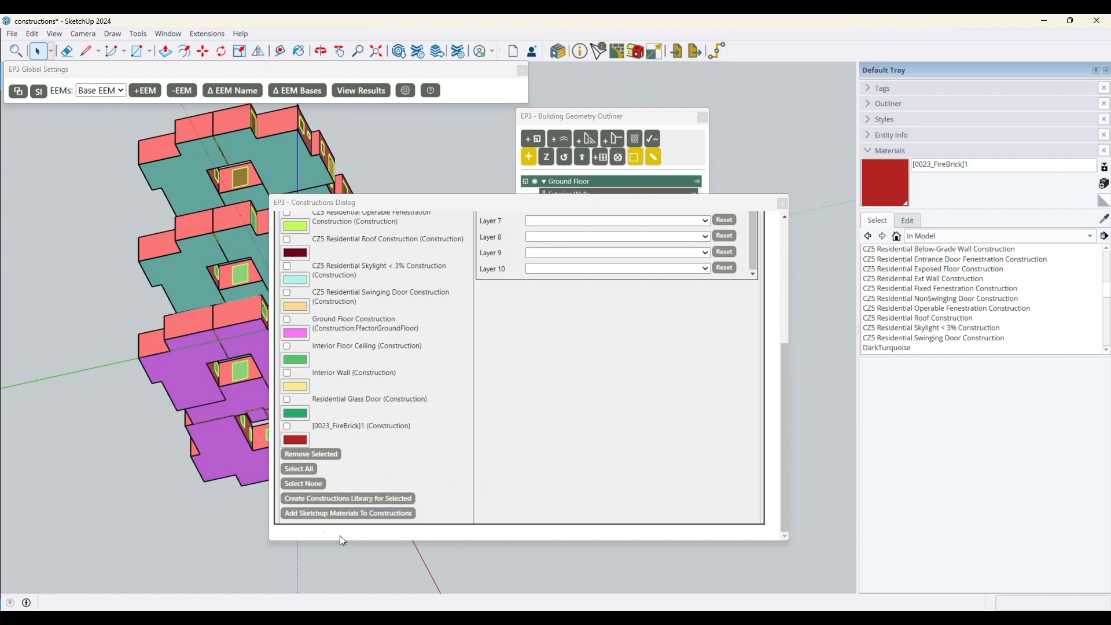
Step: Create a construction named New Construction with type Construction and outside boundary condition Outdoors
scroll(259, 417, "up", 2)
scroll(259, 417, "up", 2)
scroll(430, 390, "up", 4)
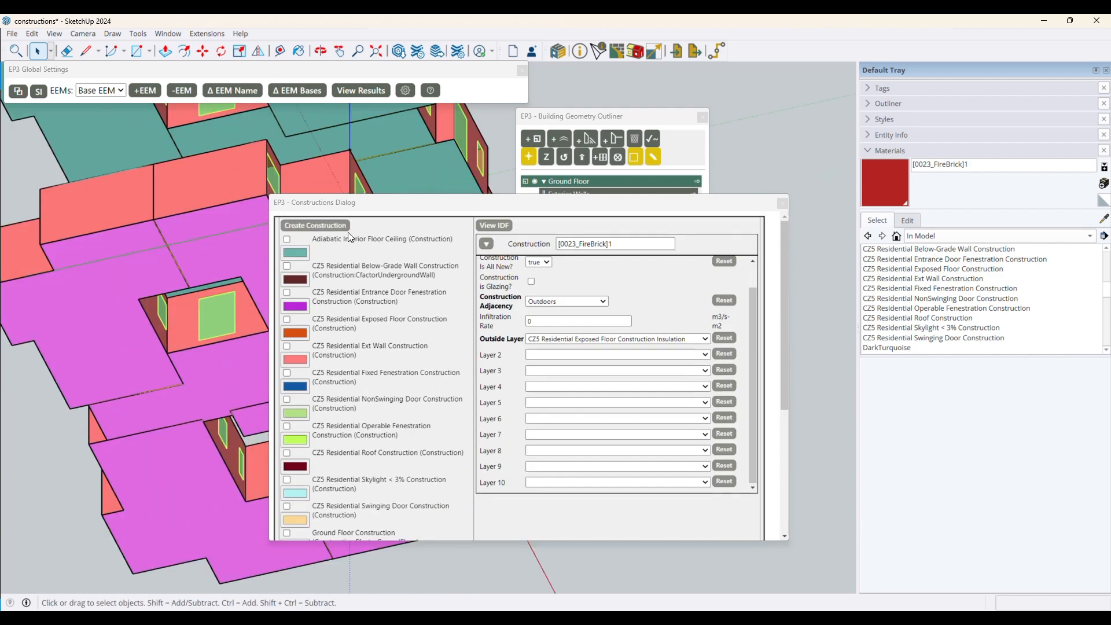
left_click(330, 230)
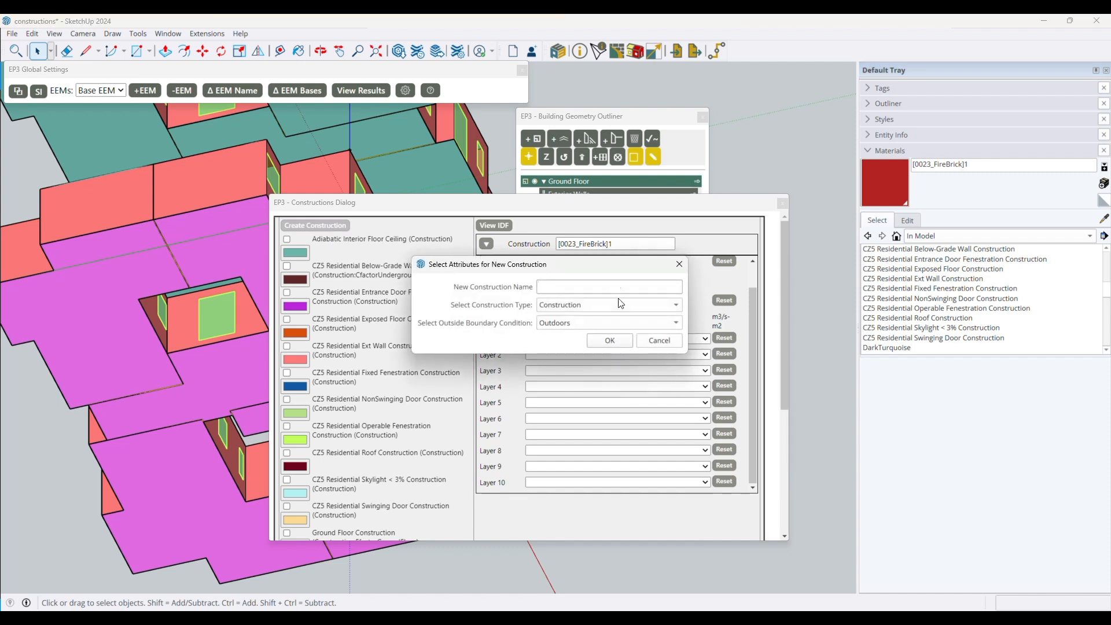
type("New Construction")
left_click(583, 304)
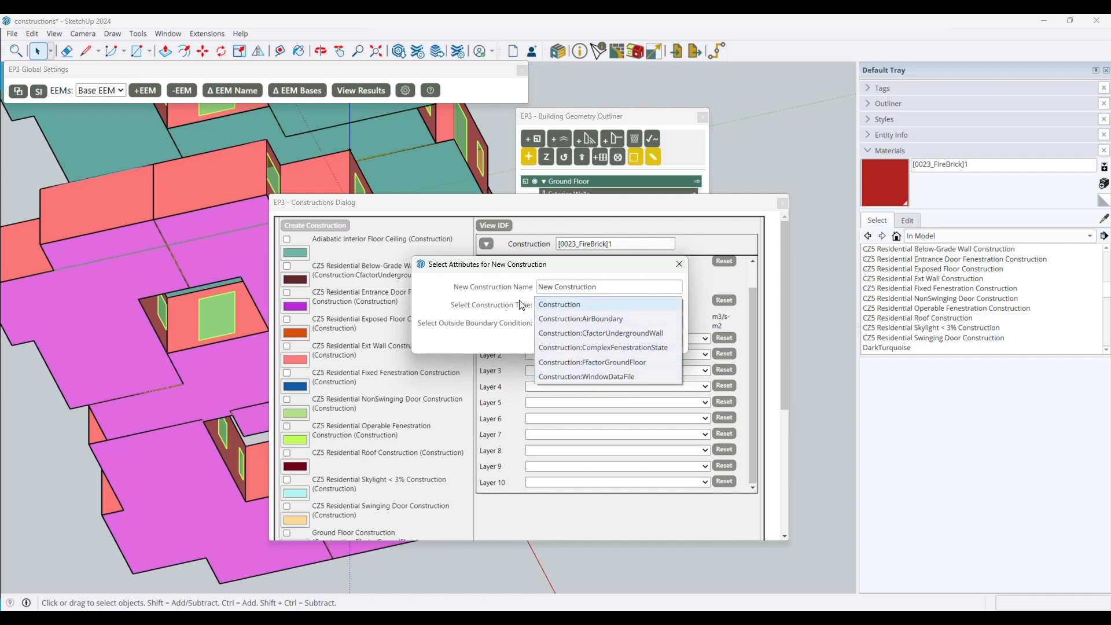
left_click(555, 305)
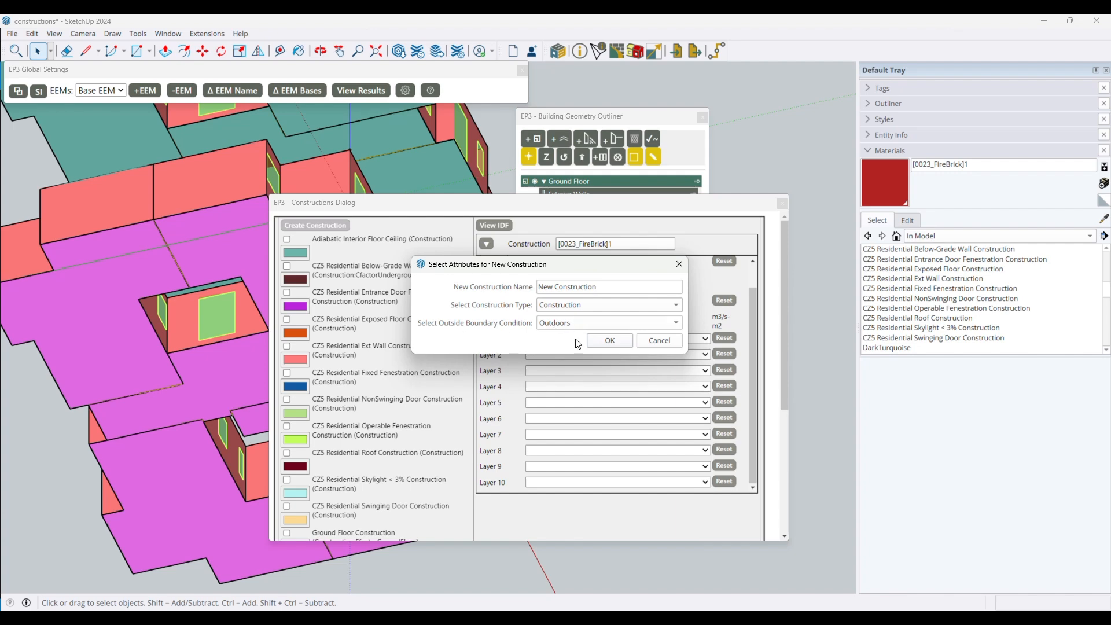
left_click(616, 346)
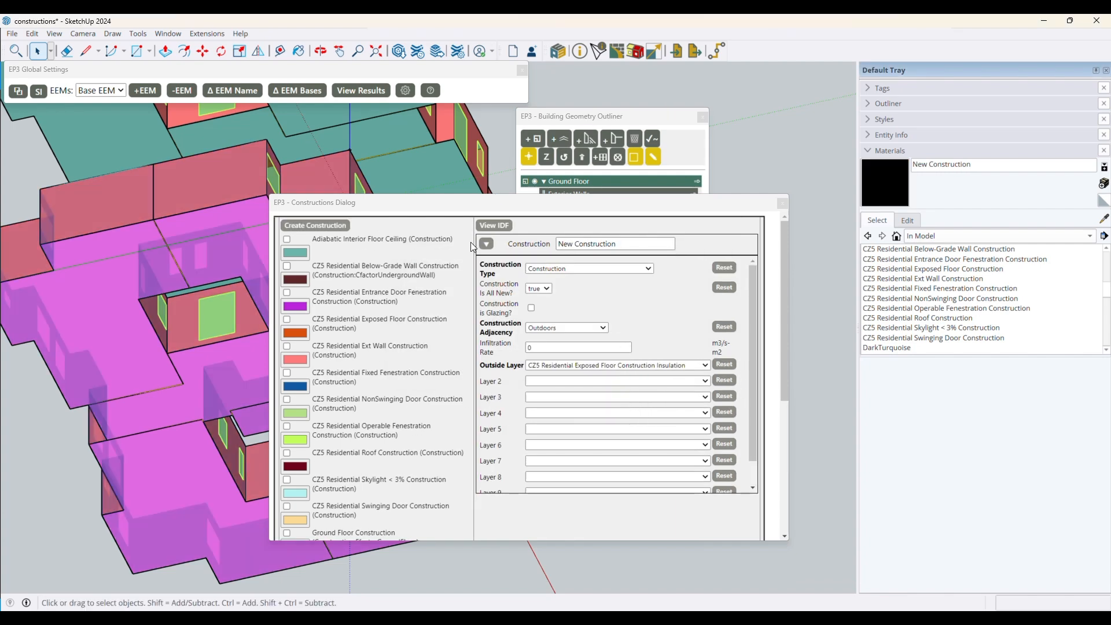
Step: Change the colour of New Construction to green, RGB 58, 161, 94
scroll(419, 394, "down", 4)
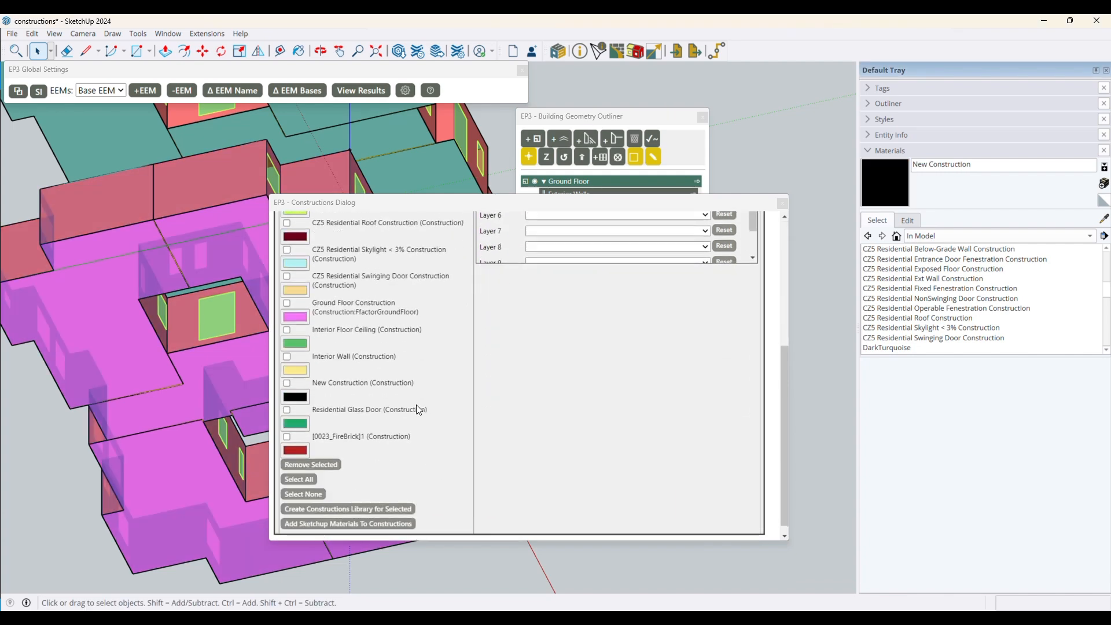
left_click(295, 395)
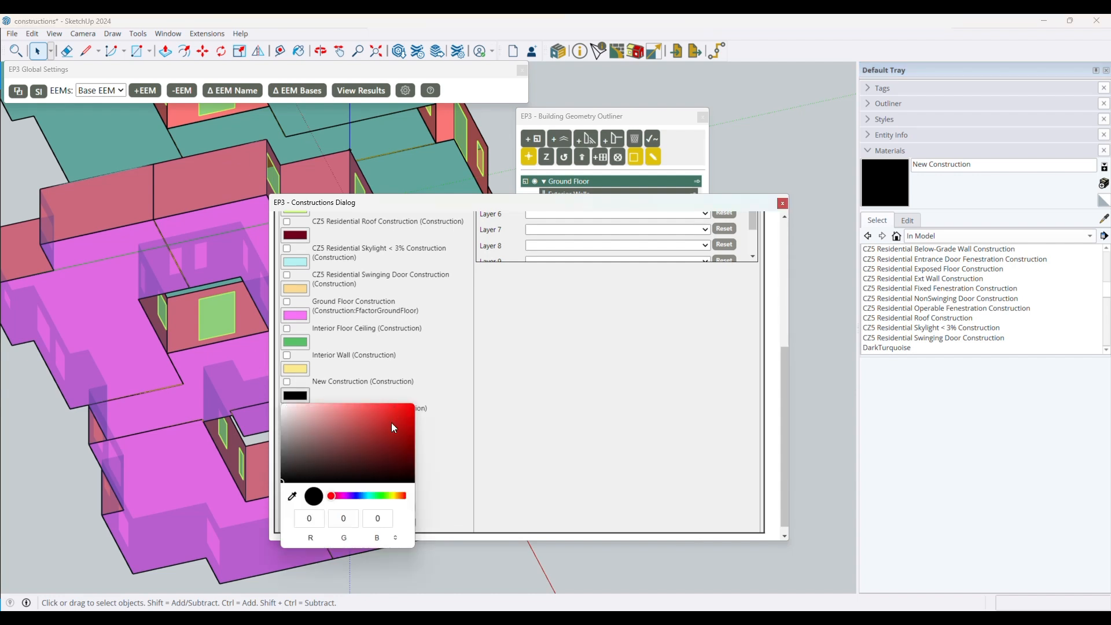
left_click(375, 439)
left_click(338, 425)
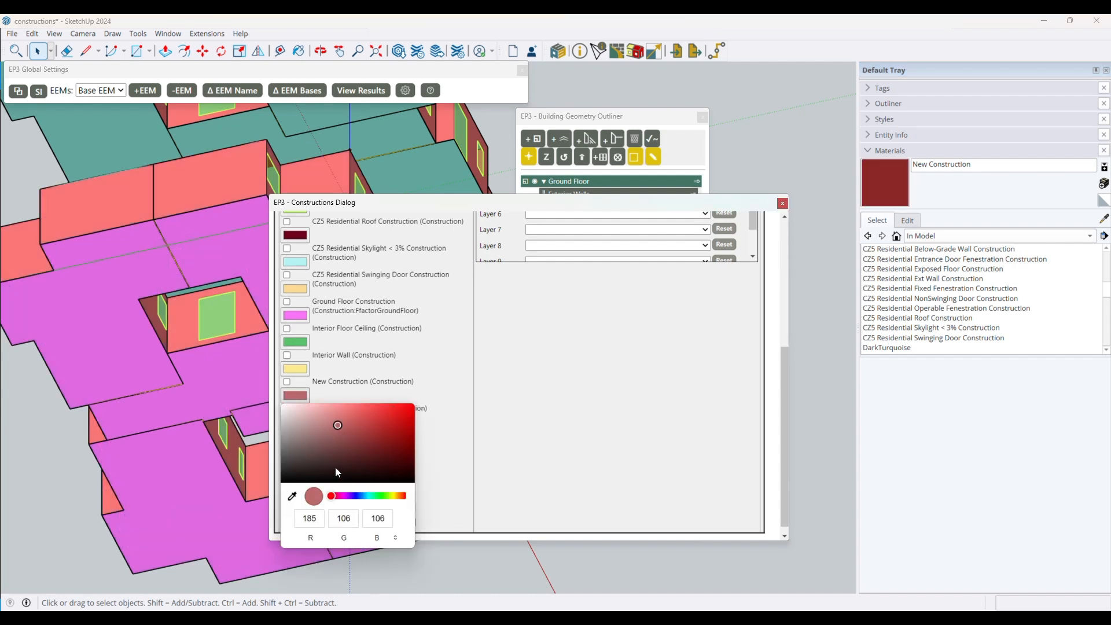
left_click_drag(331, 496, 377, 496)
left_click(361, 455)
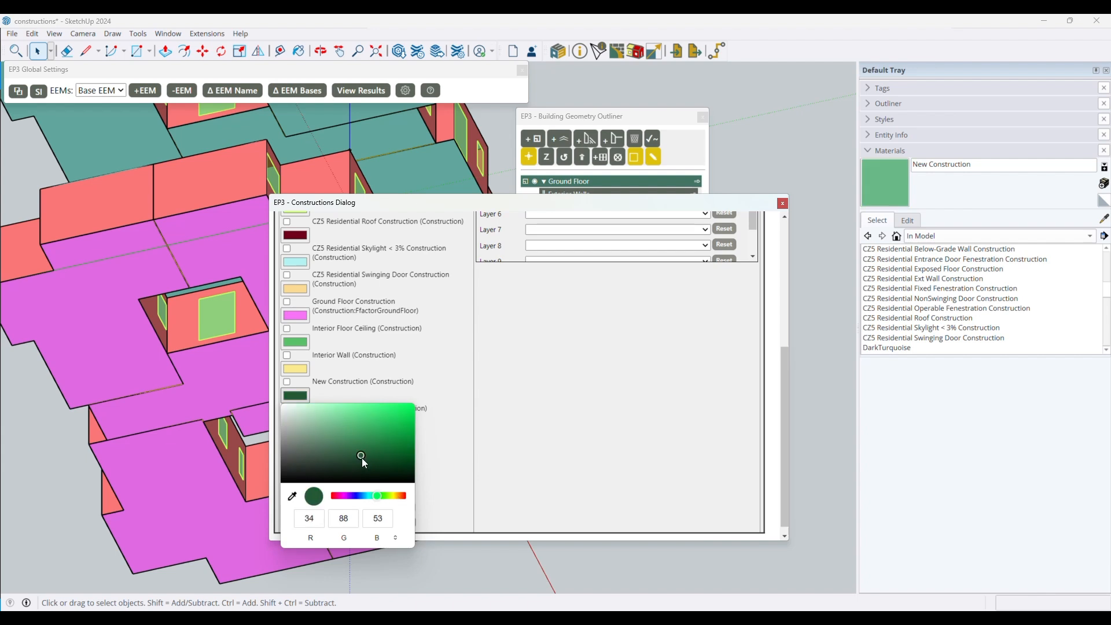
left_click(315, 427)
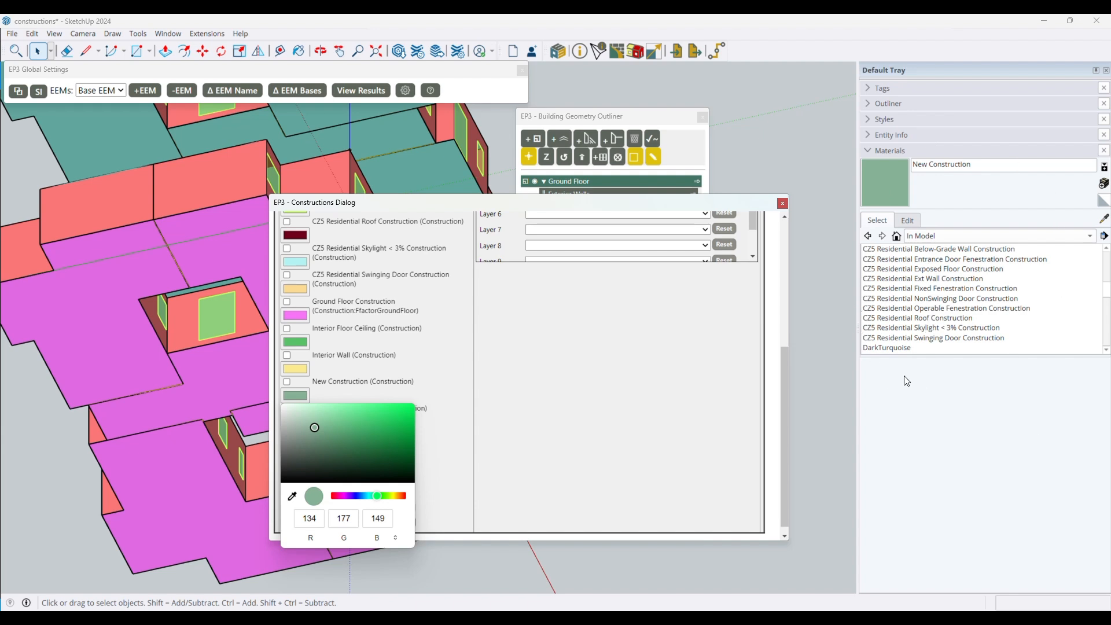
left_click(366, 432)
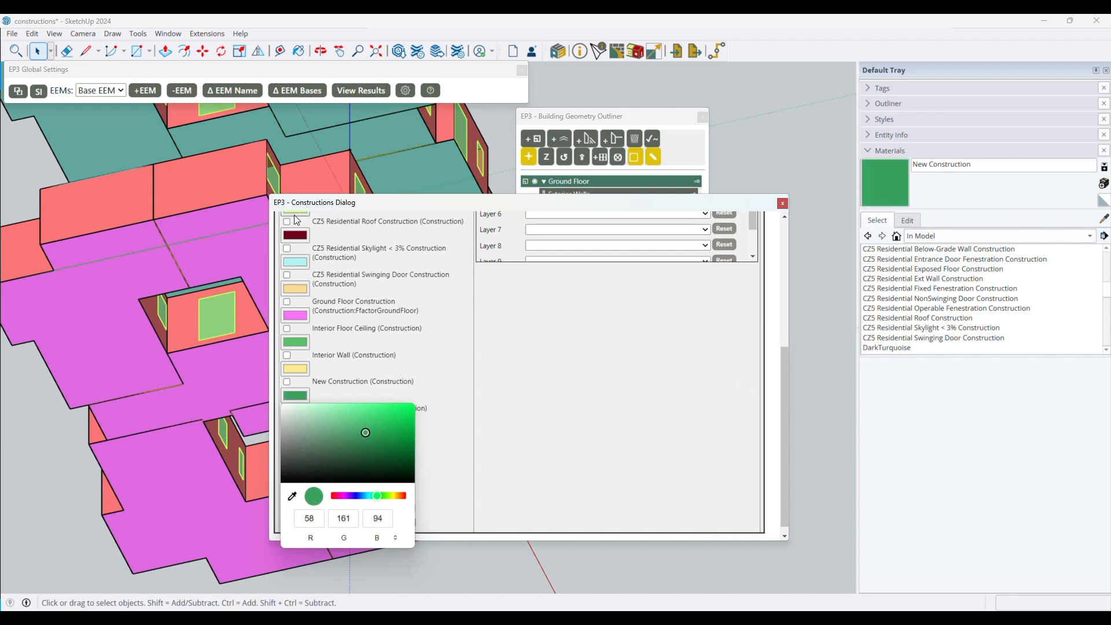
left_click(622, 433)
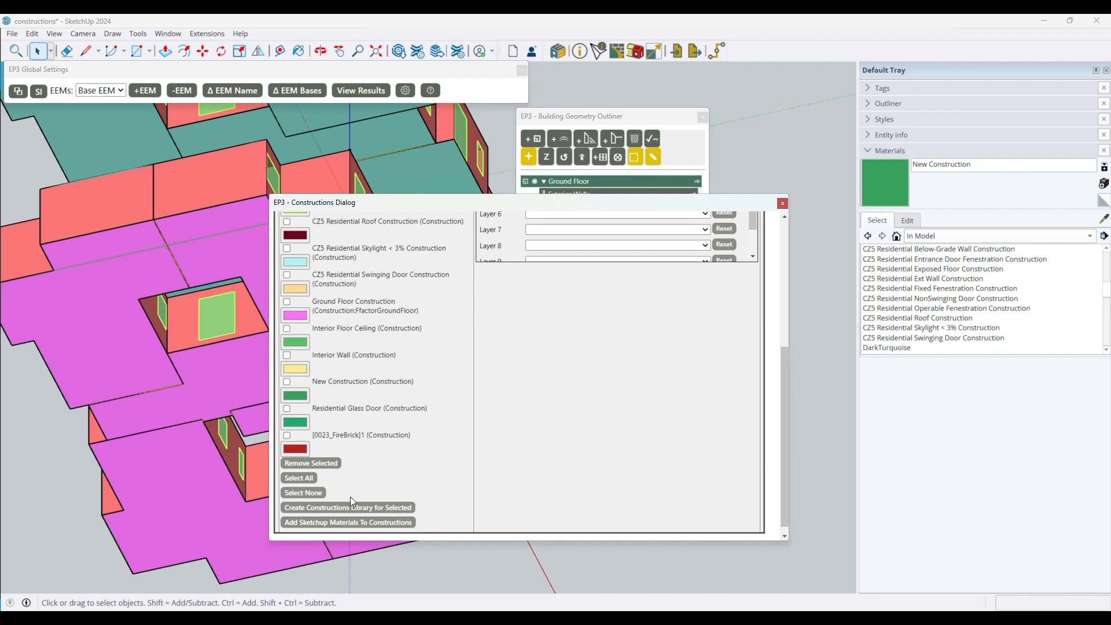
Step: Remove the [0023_FireBrick]1 construction from the constructions list and look for its material in the In Model materials
mouse_move(781, 464)
left_mouse_down()
mouse_move(772, 450)
mouse_move(772, 471)
left_mouse_up()
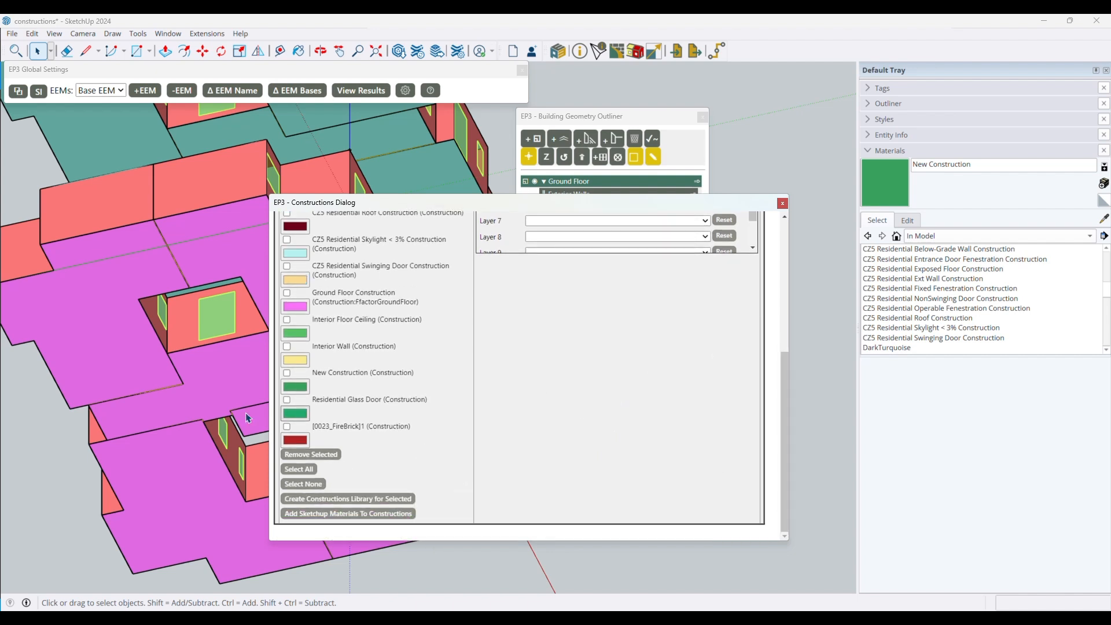
left_click(288, 427)
left_click(331, 460)
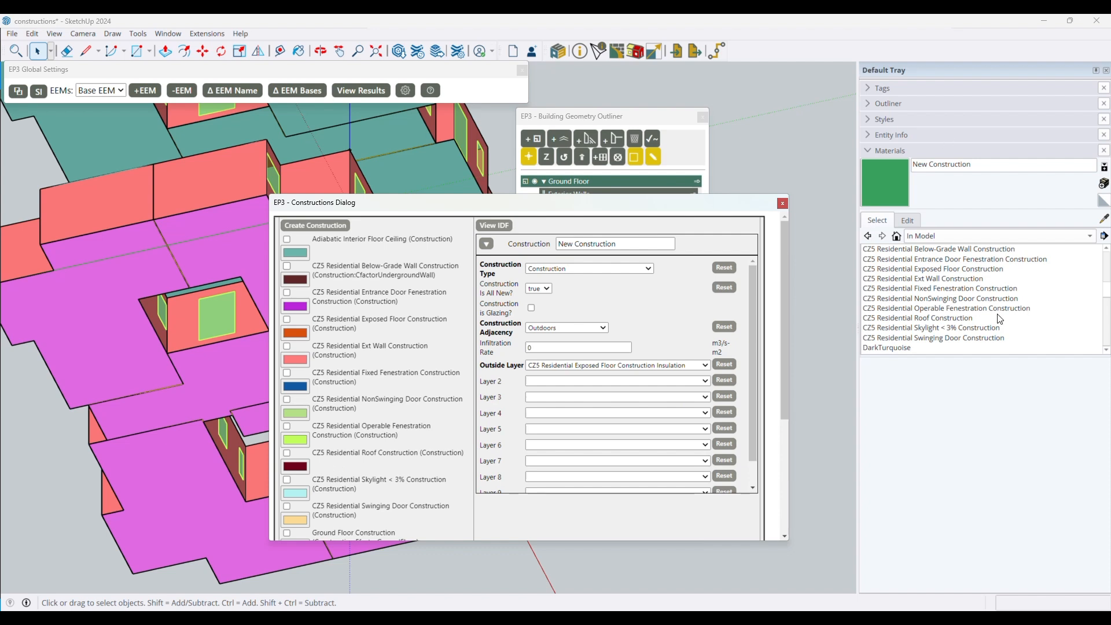
left_click(1107, 288)
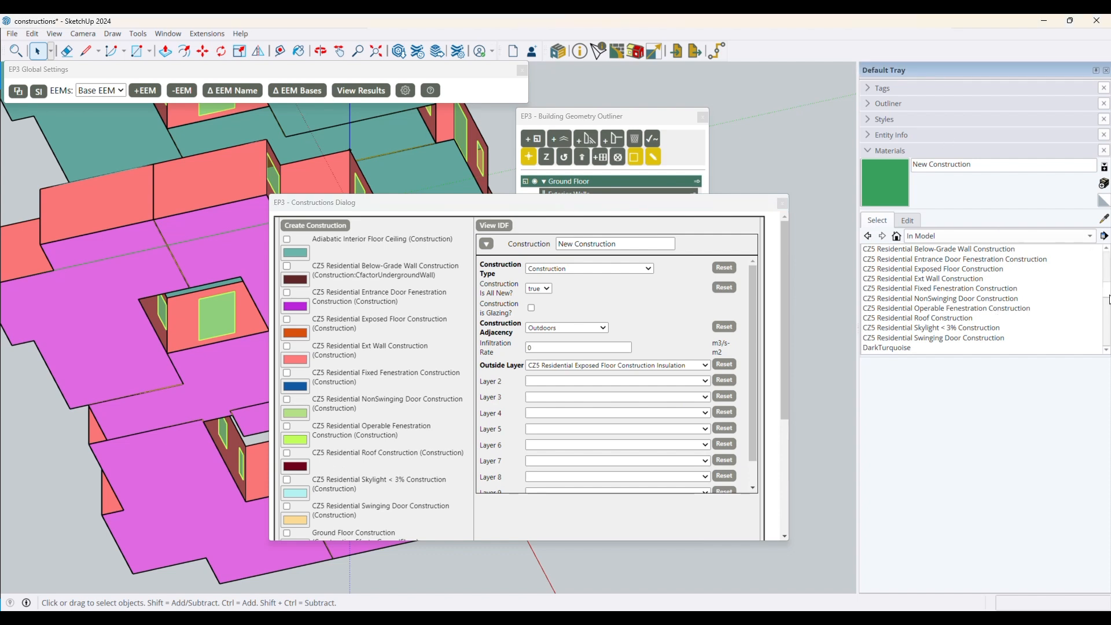
left_click_drag(1108, 293, 1108, 245)
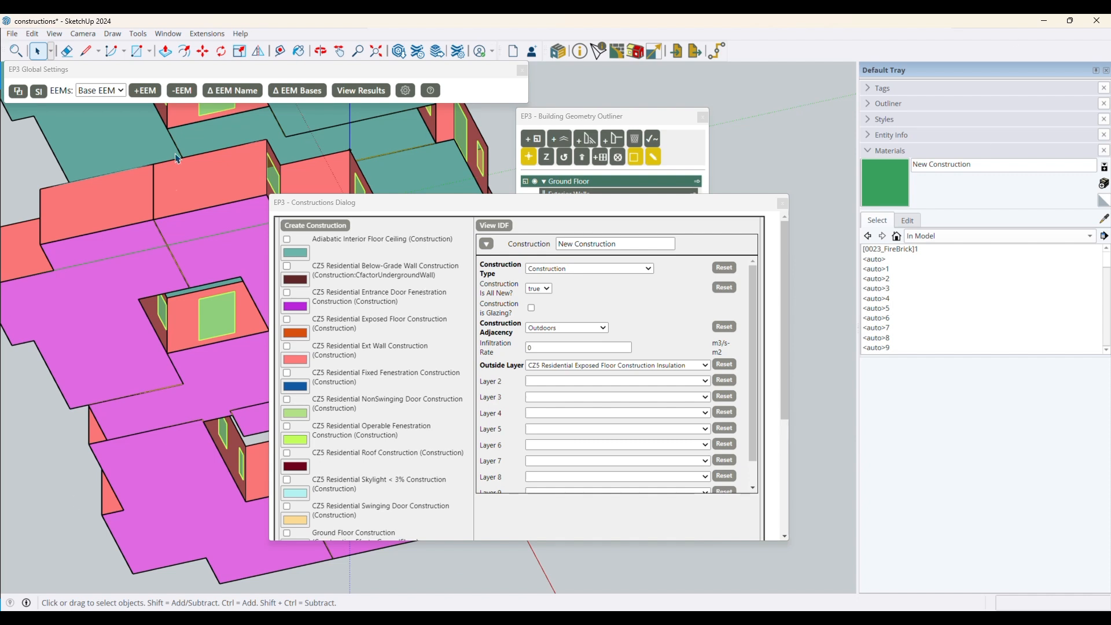
Step: Bring the whole building into view and turn it from the underside to a view from above
scroll(237, 468, "down", 5)
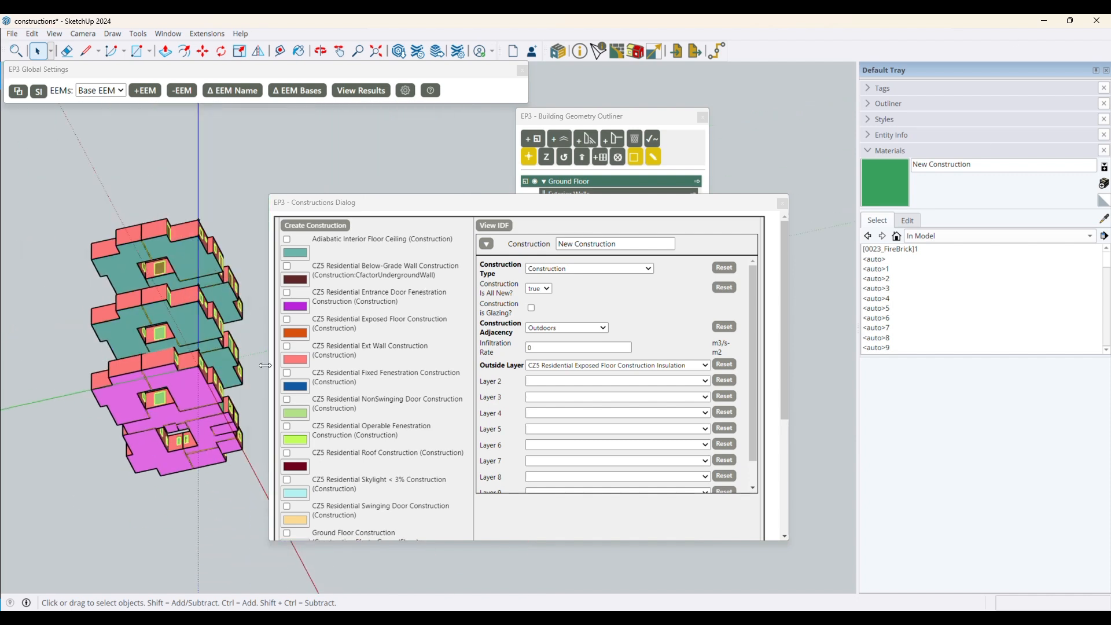
scroll(109, 444, "down", 3)
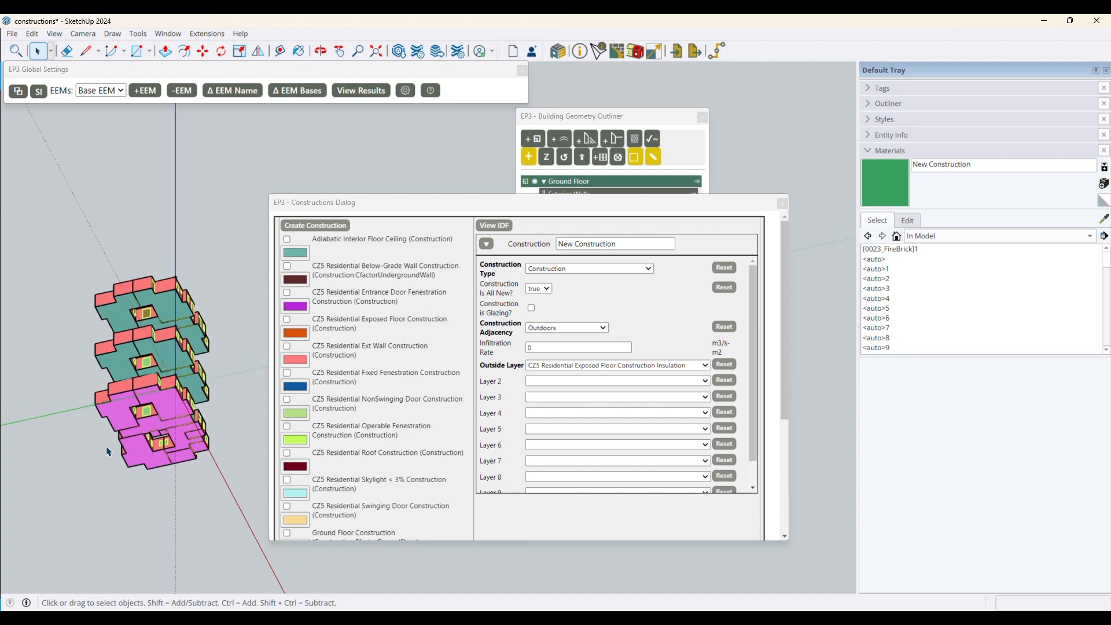
mouse_move(137, 272)
middle_mouse_down()
mouse_move(134, 260)
mouse_move(163, 591)
mouse_move(248, 592)
middle_mouse_up()
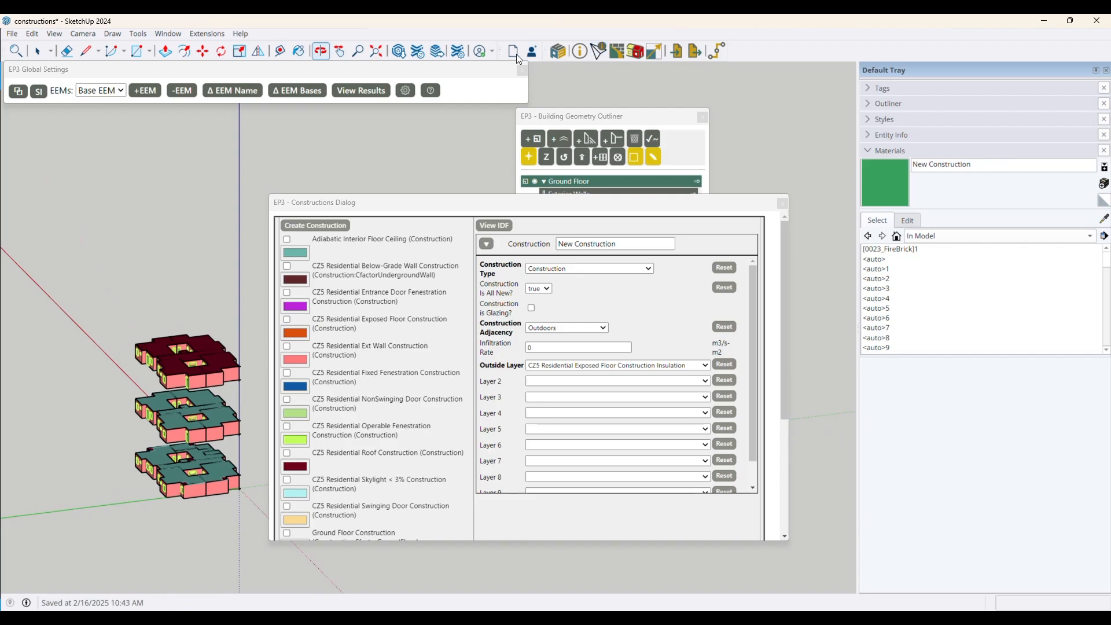